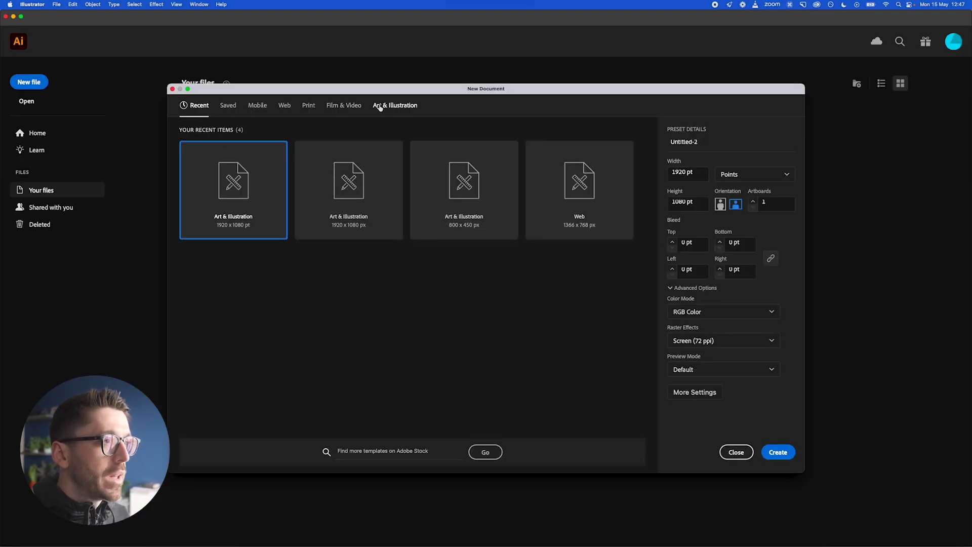
Step: Create a new document from the 1920 x 1080 Art & Illustration preset and name it flat
{"action": "left_click", "coordinate": [378, 105]}
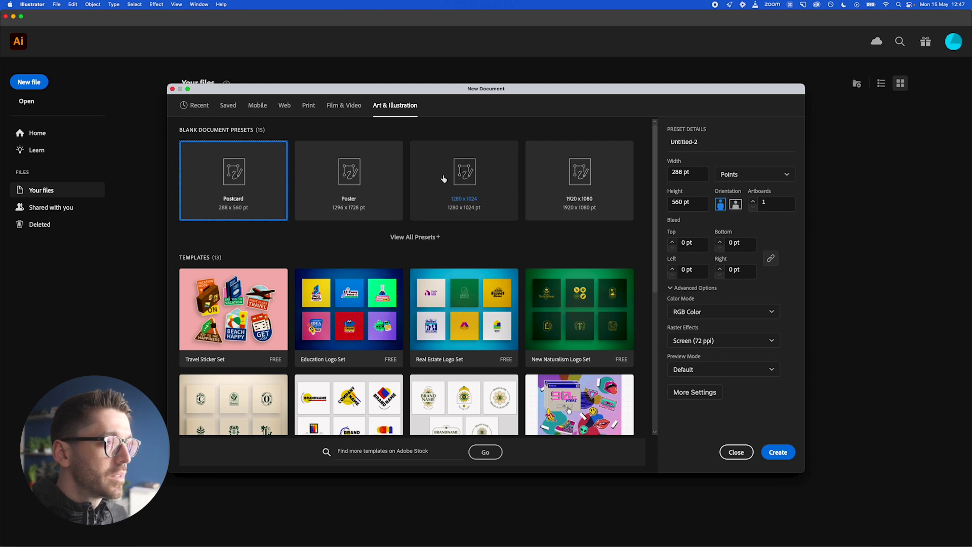
{"action": "left_click", "coordinate": [567, 202]}
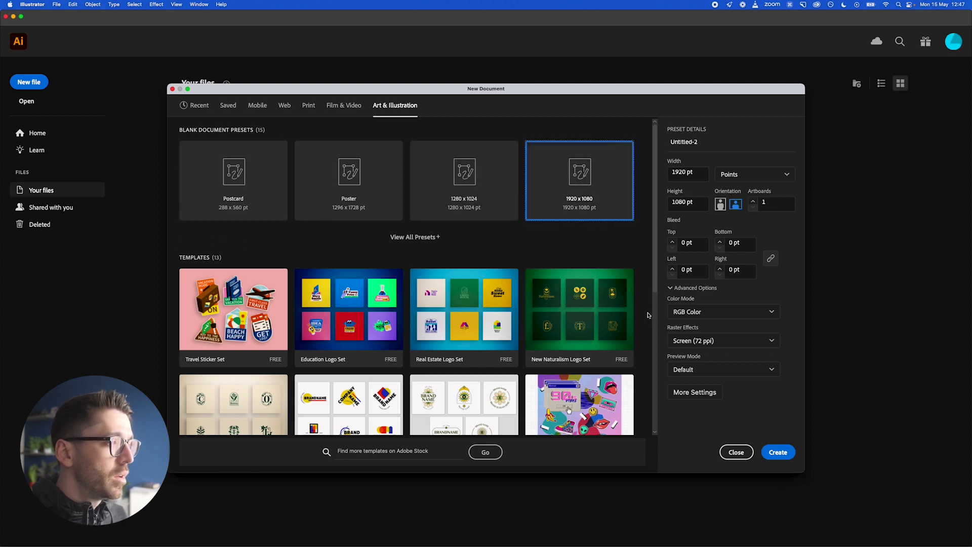
{"action": "left_click", "coordinate": [710, 143]}
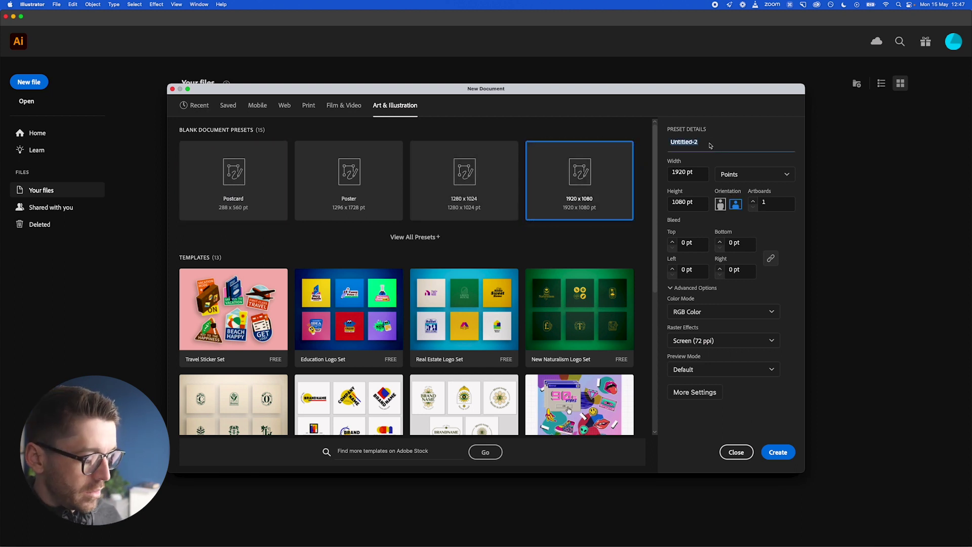
{"action": "left_click", "coordinate": [778, 452]}
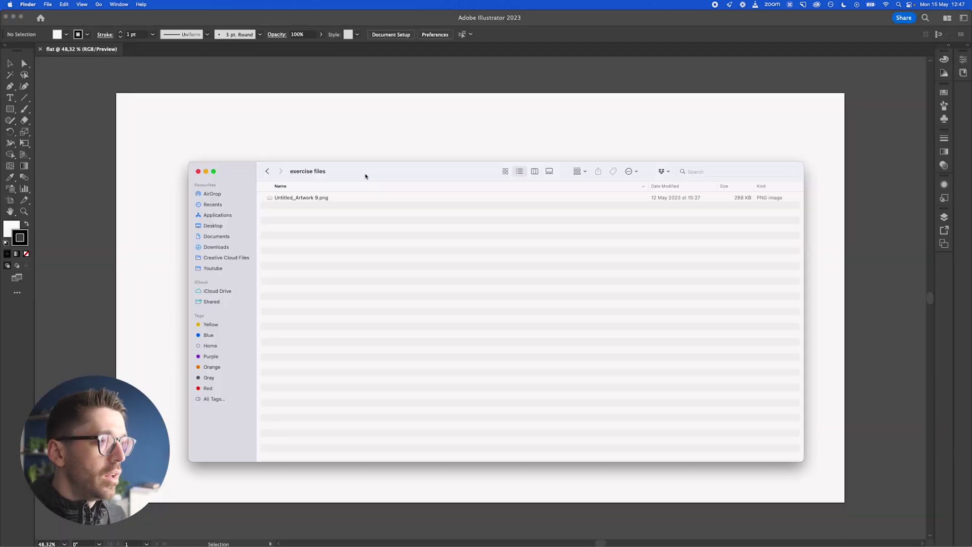
Step: Place Untitled_Artwork 9.png on the artboard and scale it to about 1843 x 1036 pt so it nearly fills the artboard
{"action": "left_click", "coordinate": [311, 198]}
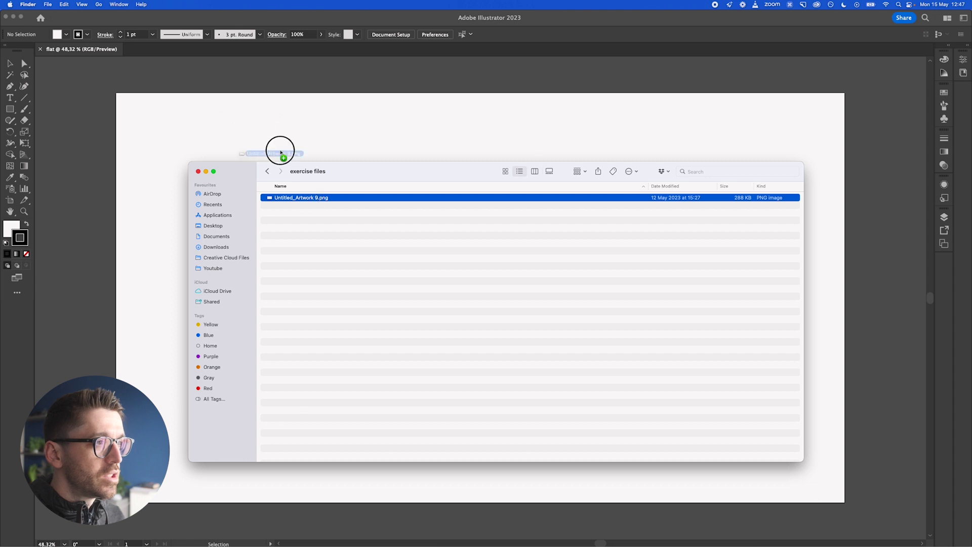
{"action": "left_click_drag", "start_coordinate": [261, 121], "coordinate": [275, 168]}
{"action": "scroll", "coordinate": [271, 168], "scroll_direction": "down", "scroll_amount": 3}
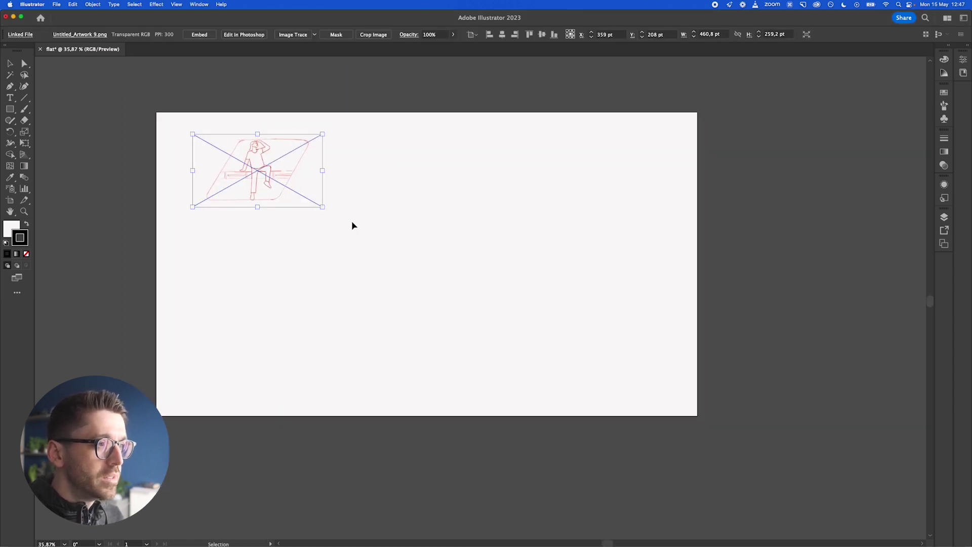
{"action": "left_click_drag", "start_coordinate": [324, 209], "coordinate": [664, 399]}
{"action": "left_click_drag", "start_coordinate": [560, 342], "coordinate": [548, 335]}
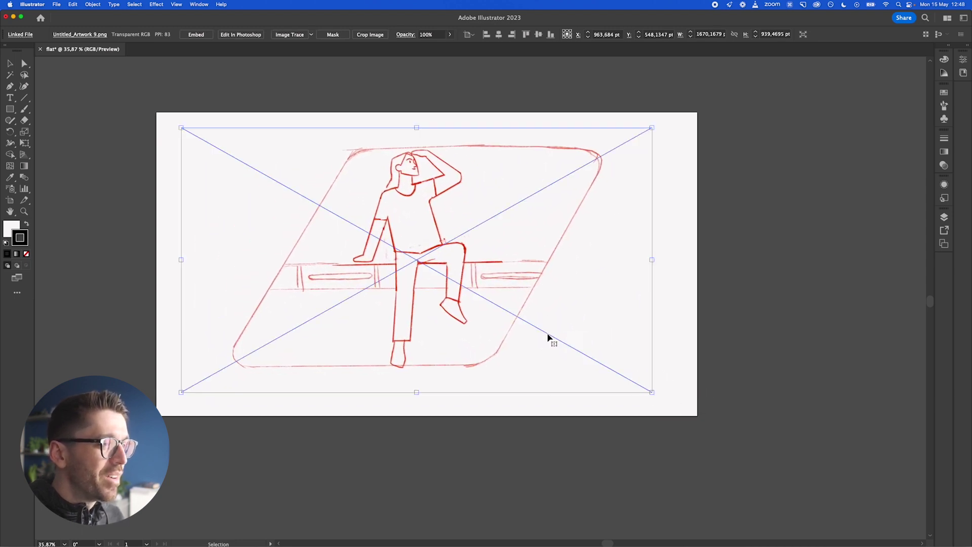
{"action": "left_click_drag", "start_coordinate": [654, 391], "coordinate": [682, 403]}
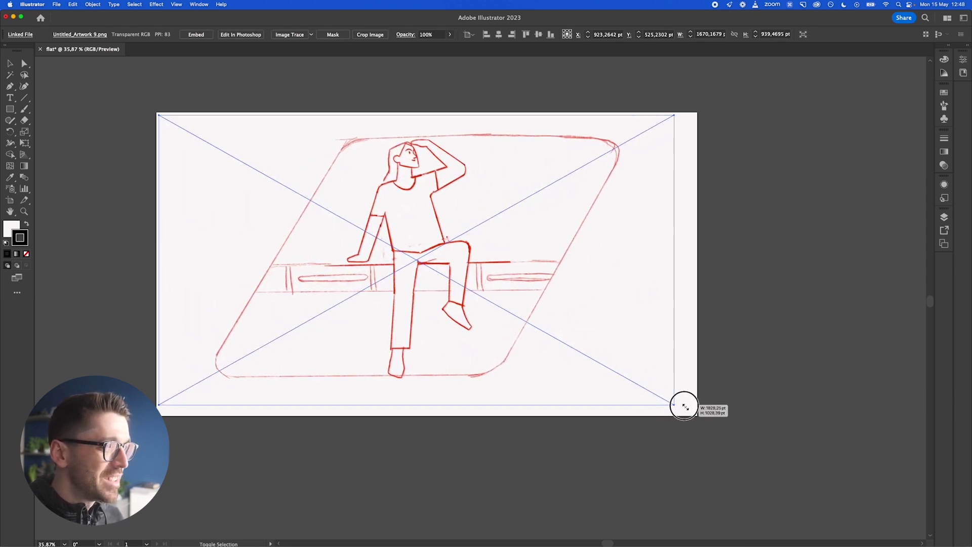
{"action": "left_click_drag", "start_coordinate": [599, 355], "coordinate": [602, 358]}
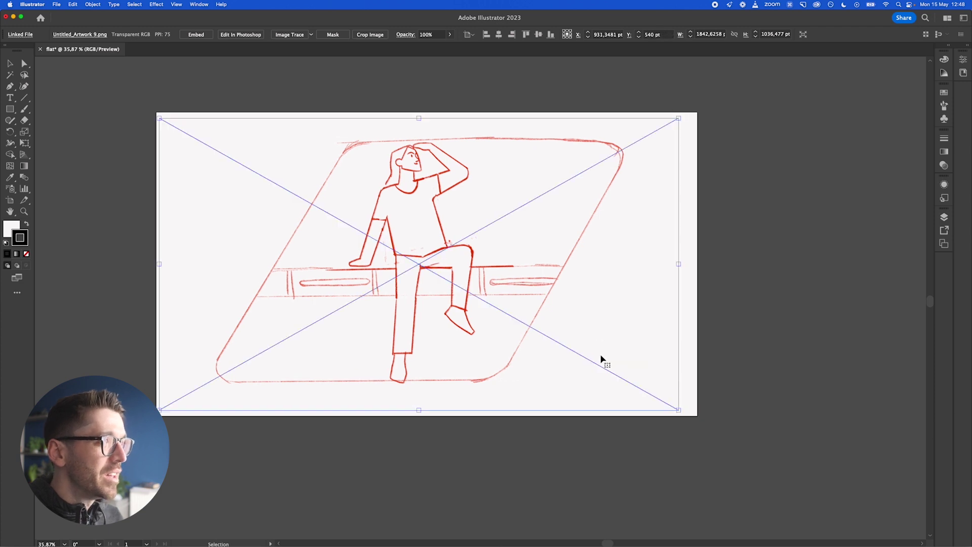
Step: Lower the placed sketch's opacity to 30%
{"action": "left_click", "coordinate": [938, 165]}
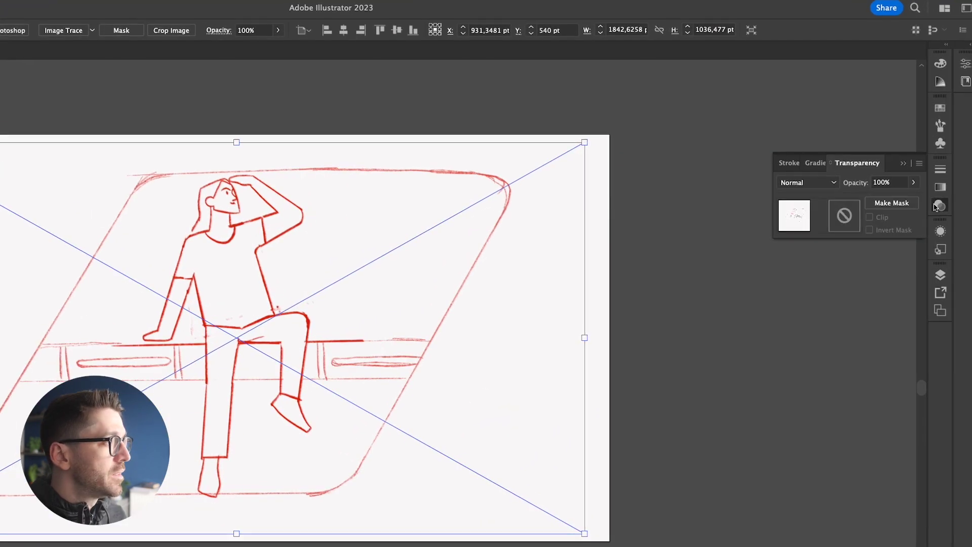
{"action": "left_click", "coordinate": [925, 148]}
{"action": "left_click_drag", "start_coordinate": [918, 149], "coordinate": [897, 148]}
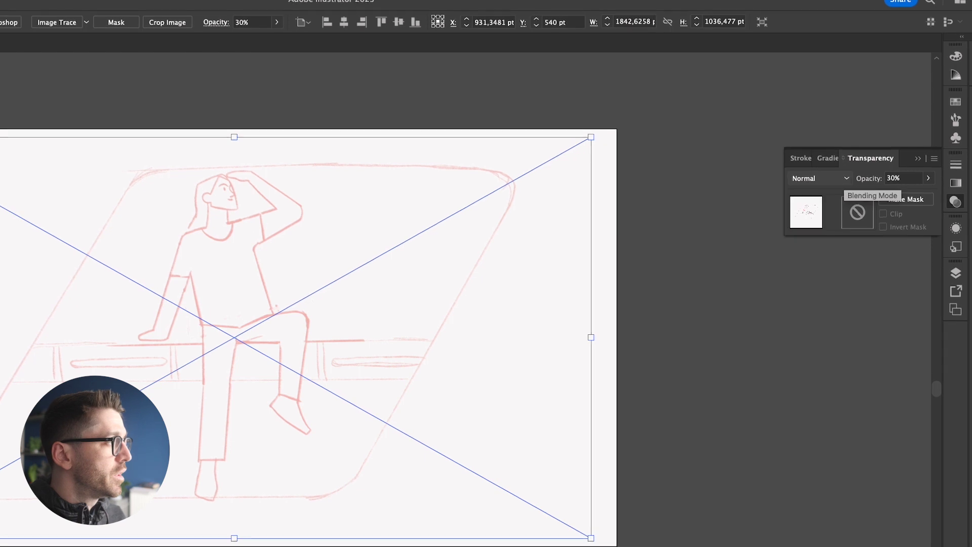
Step: Lock the linked sketch image, add a new layer above its layer, and collapse the sketch layer
{"action": "left_click", "coordinate": [952, 273]}
{"action": "left_click", "coordinate": [832, 286]}
{"action": "left_click", "coordinate": [817, 301]}
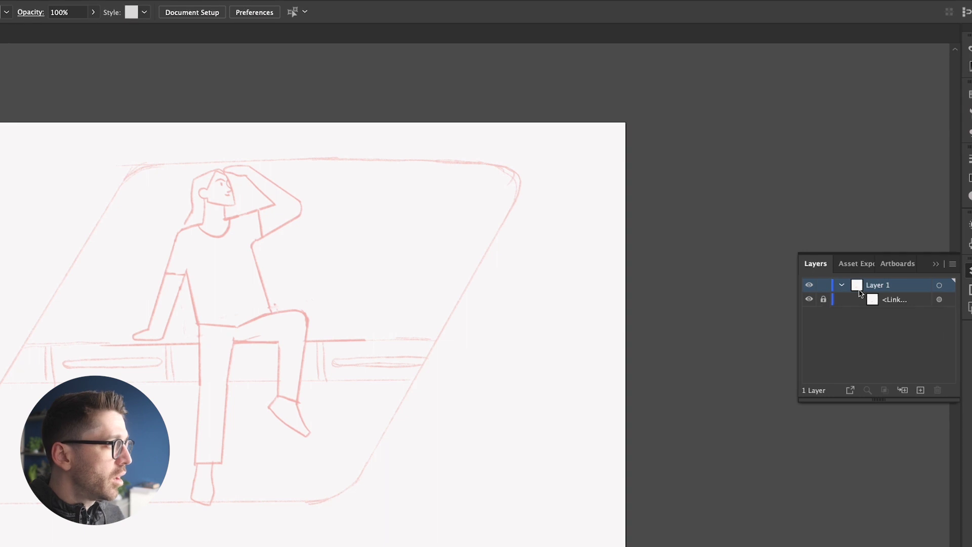
{"action": "left_click", "coordinate": [921, 390]}
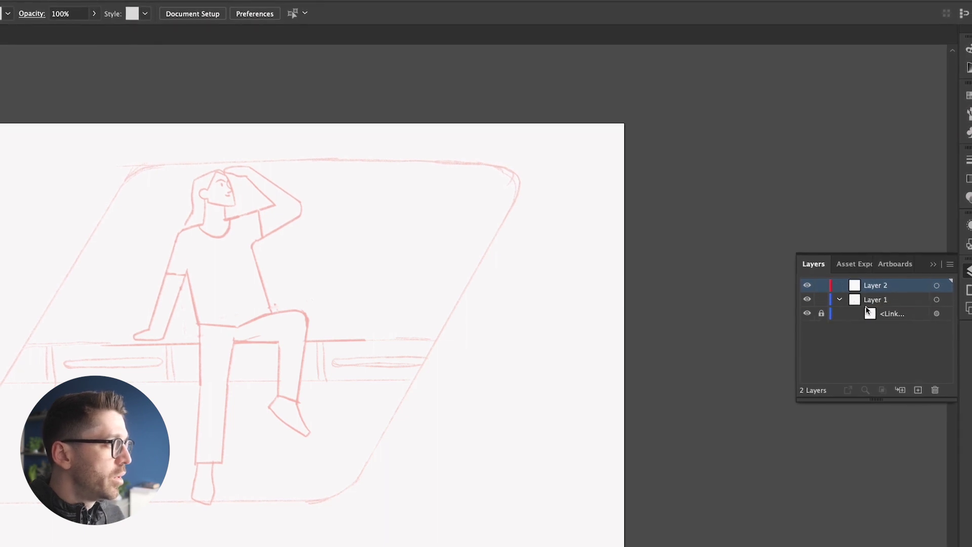
{"action": "left_click", "coordinate": [840, 300]}
{"action": "left_click_drag", "start_coordinate": [932, 293], "coordinate": [888, 311]}
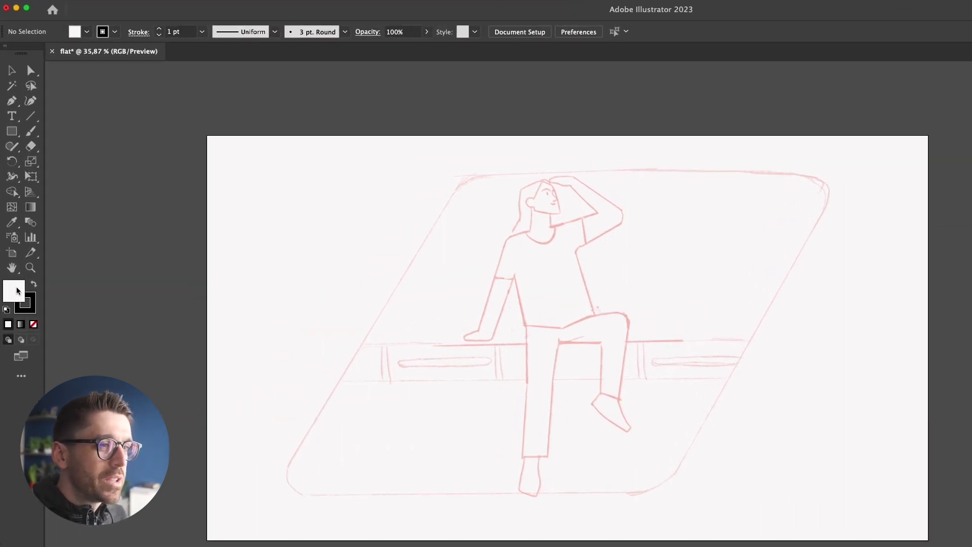
Step: Set the fill to none and trace the face as a closed outline with the Pen tool, extending it beneath the hairline
{"action": "left_click", "coordinate": [34, 325]}
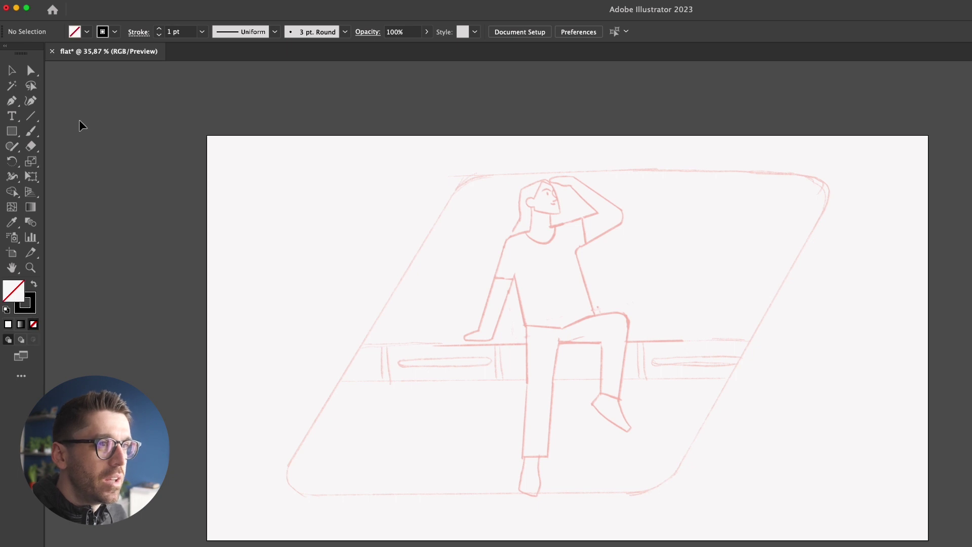
{"action": "left_click", "coordinate": [16, 103]}
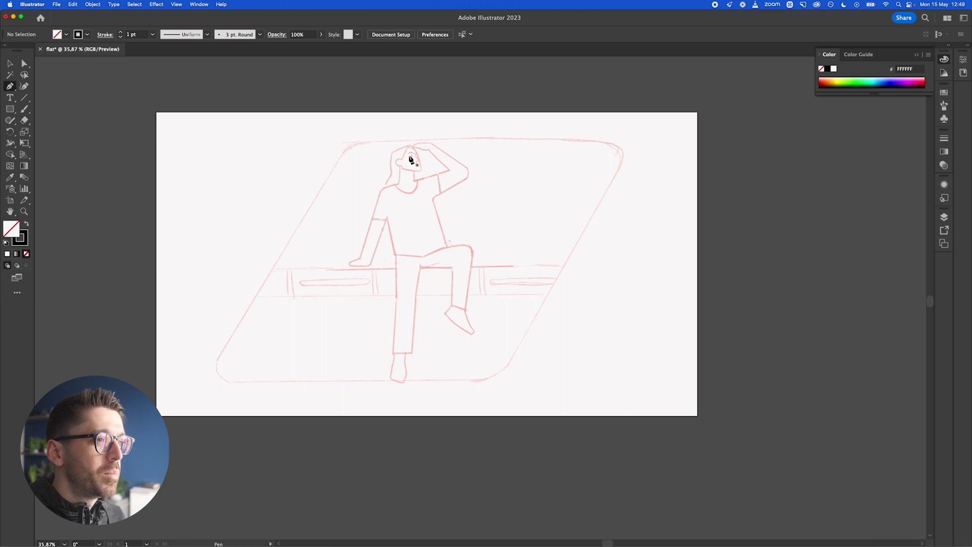
{"action": "scroll", "coordinate": [410, 160], "scroll_direction": "up", "scroll_amount": 10}
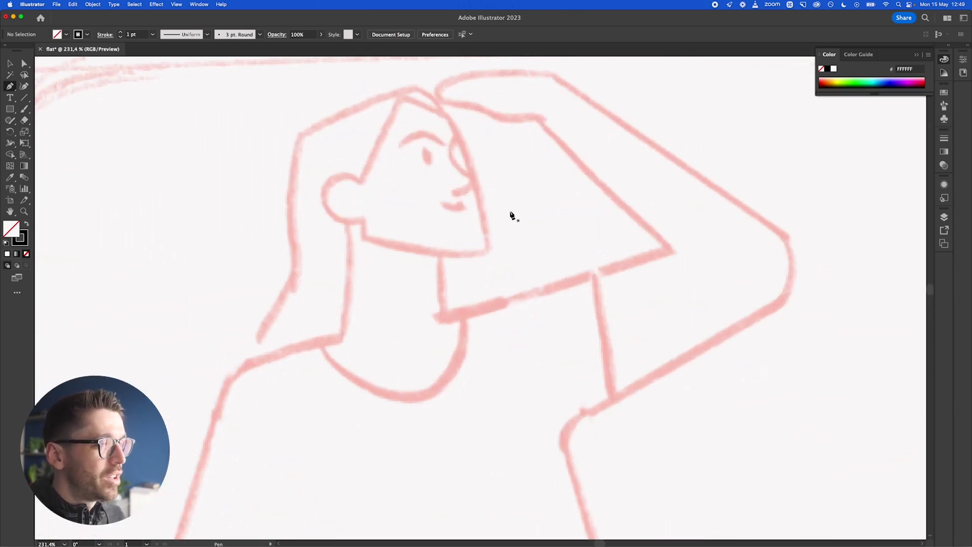
{"action": "left_click", "coordinate": [447, 115]}
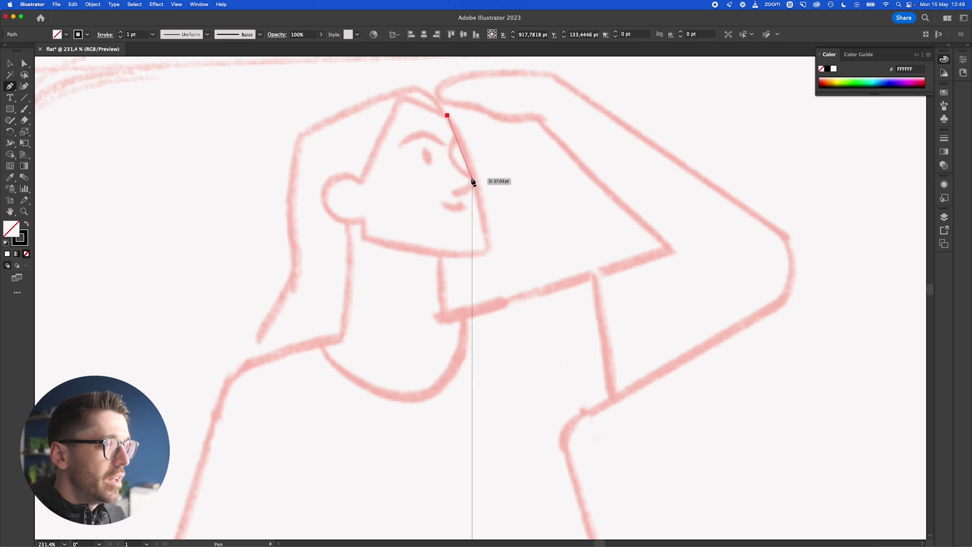
{"action": "left_click_drag", "start_coordinate": [474, 174], "coordinate": [485, 208]}
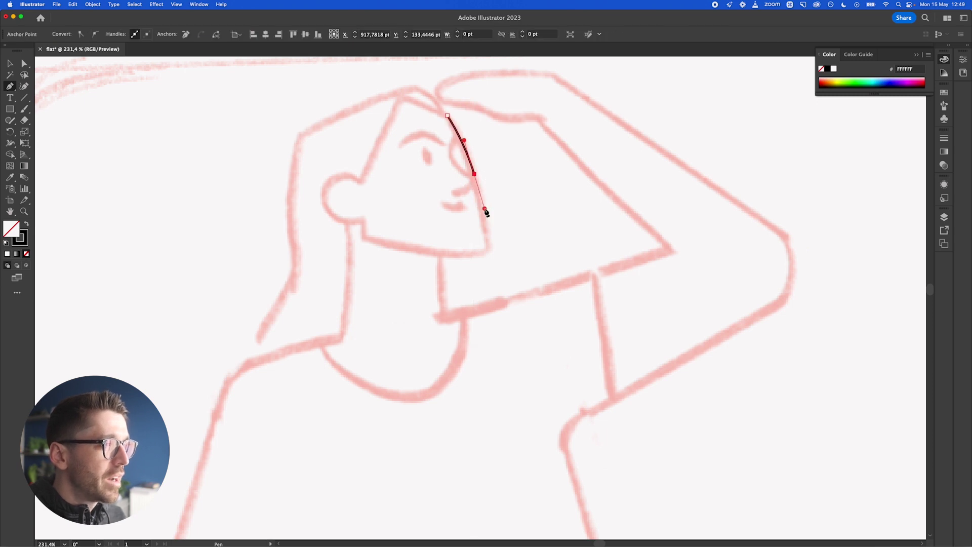
{"action": "left_click_drag", "start_coordinate": [485, 251], "coordinate": [481, 260]}
{"action": "left_click_drag", "start_coordinate": [389, 245], "coordinate": [365, 236]}
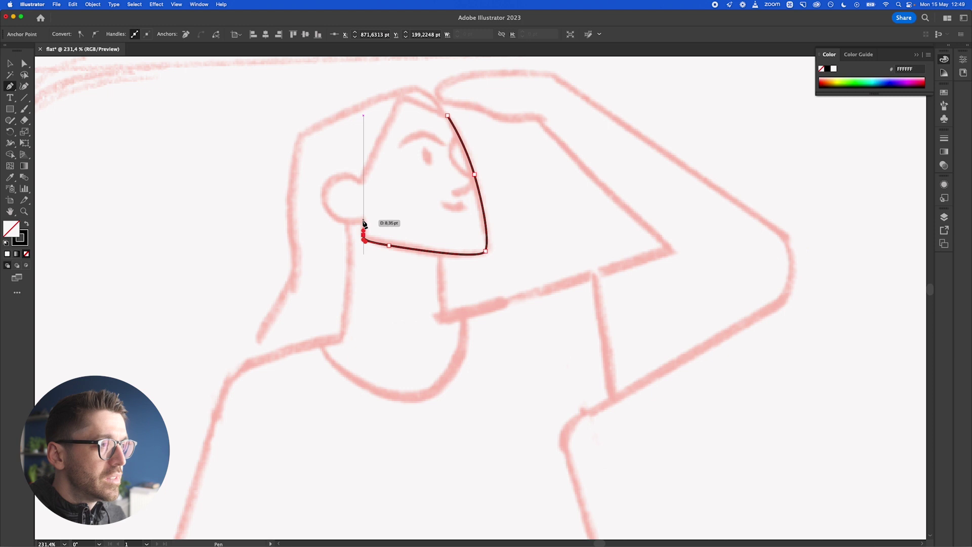
{"action": "left_click_drag", "start_coordinate": [364, 223], "coordinate": [361, 185]}
{"action": "left_click_drag", "start_coordinate": [358, 147], "coordinate": [362, 133]}
{"action": "left_click_drag", "start_coordinate": [397, 94], "coordinate": [413, 91]}
{"action": "left_click", "coordinate": [449, 116]}
{"action": "key", "text": "v"}
{"action": "left_click", "coordinate": [509, 175]}
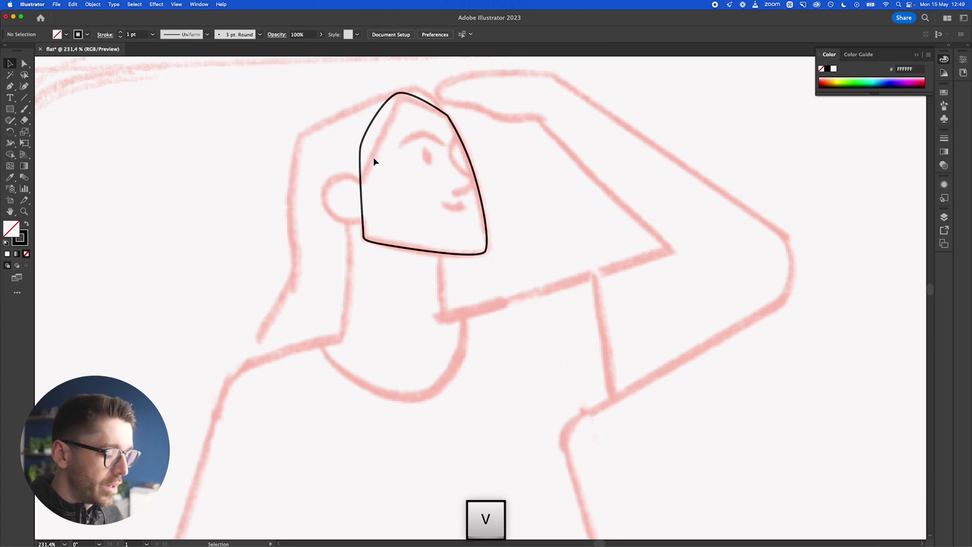
Step: Trace the ear as a rounded outline with the Pen tool, overlapping the edge of the face
{"action": "key", "text": "p"}
{"action": "left_click", "coordinate": [364, 191]}
{"action": "left_click_drag", "start_coordinate": [345, 173], "coordinate": [327, 219]}
{"action": "left_click_drag", "start_coordinate": [352, 222], "coordinate": [368, 196]}
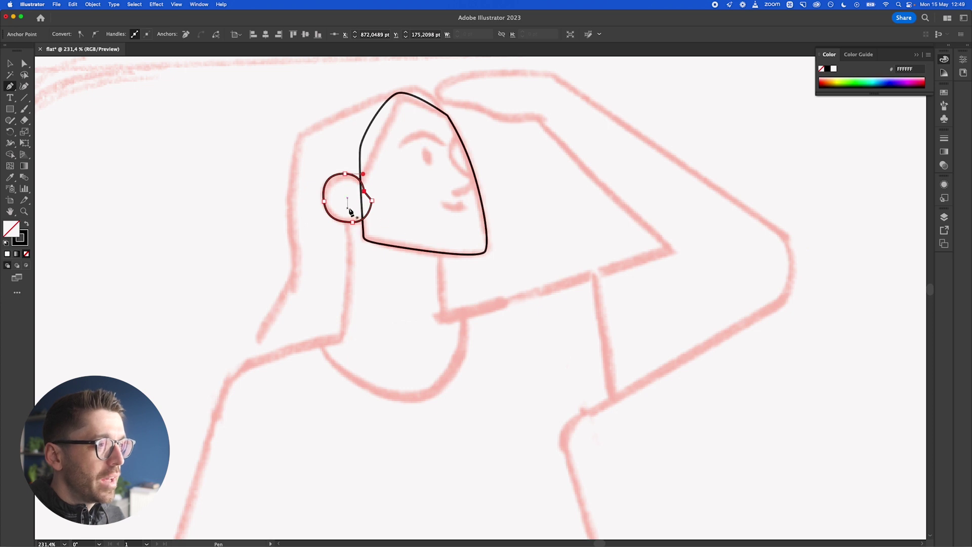
Step: Draw a closed neck and upper chest outline with the Pen tool, extending it into the face and below the collar
{"action": "left_click", "coordinate": [348, 208]}
{"action": "left_click_drag", "start_coordinate": [351, 277], "coordinate": [295, 356]}
{"action": "left_click_drag", "start_coordinate": [293, 354], "coordinate": [287, 363]}
{"action": "left_click_drag", "start_coordinate": [322, 427], "coordinate": [394, 459]}
{"action": "left_click", "coordinate": [502, 408]}
{"action": "left_click", "coordinate": [497, 335]}
{"action": "left_click_drag", "start_coordinate": [479, 306], "coordinate": [445, 316]}
{"action": "left_click", "coordinate": [442, 232]}
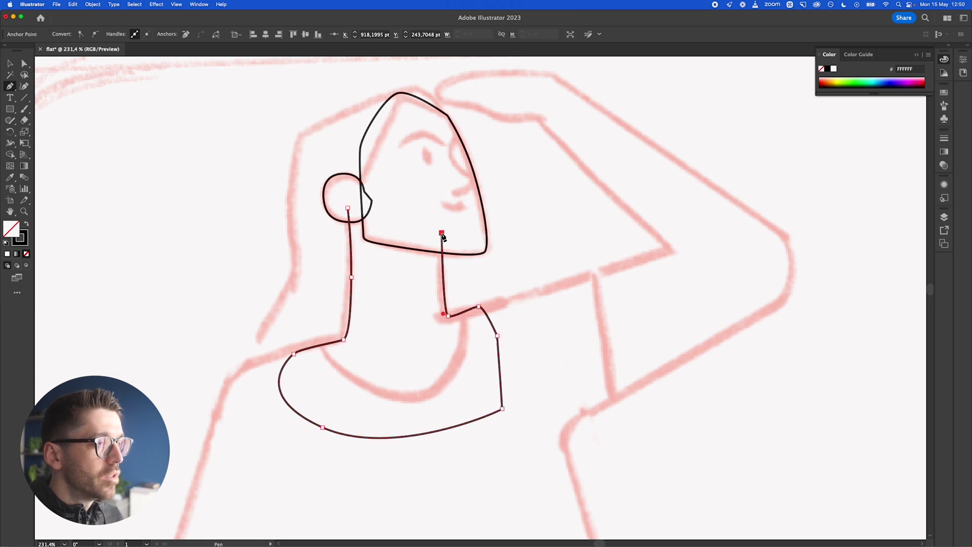
{"action": "left_click", "coordinate": [347, 208]}
{"action": "key", "text": "v"}
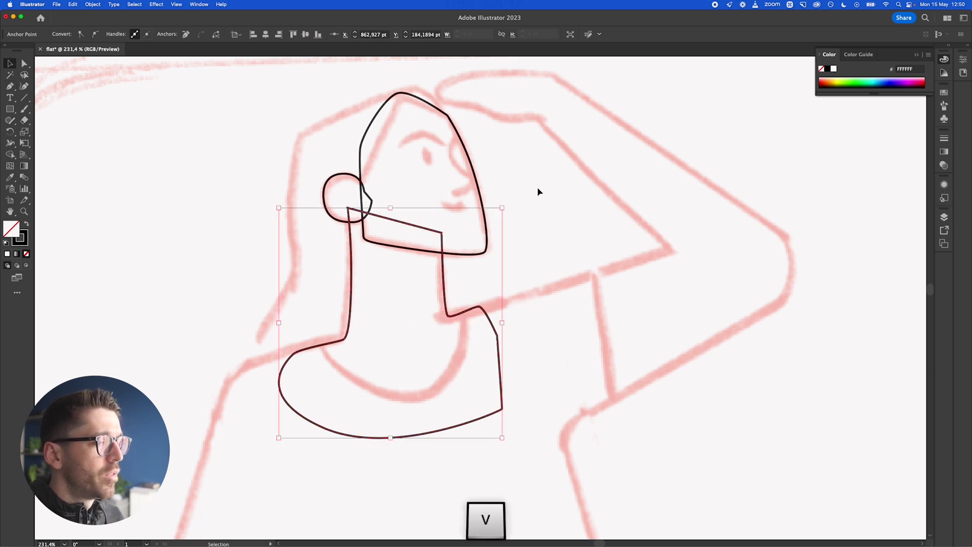
{"action": "left_click", "coordinate": [538, 191]}
Step: Start the raised arm's outline with the Pen tool, from inside the sleeve along the arm's underside to the inner elbow
{"action": "key", "text": "p"}
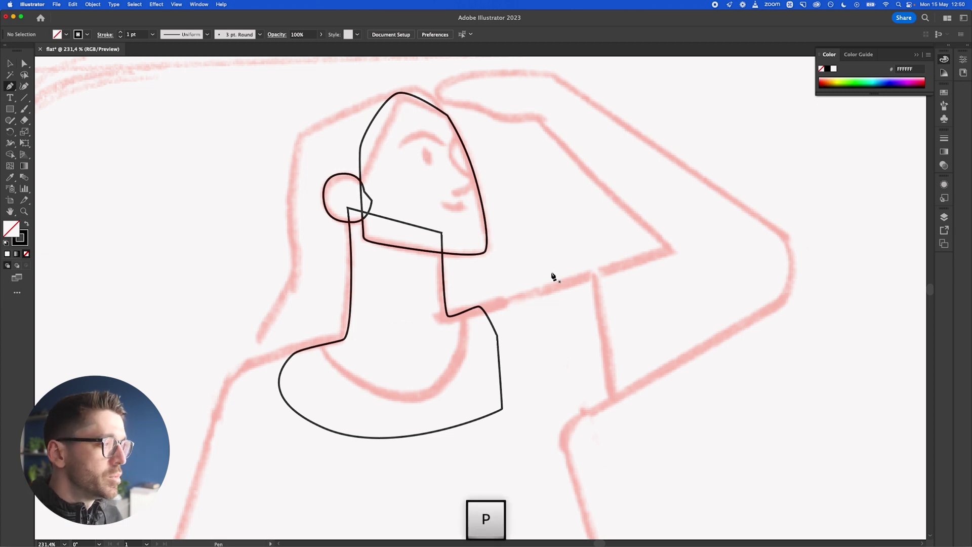
{"action": "scroll", "coordinate": [551, 276], "scroll_direction": "down", "scroll_amount": 3}
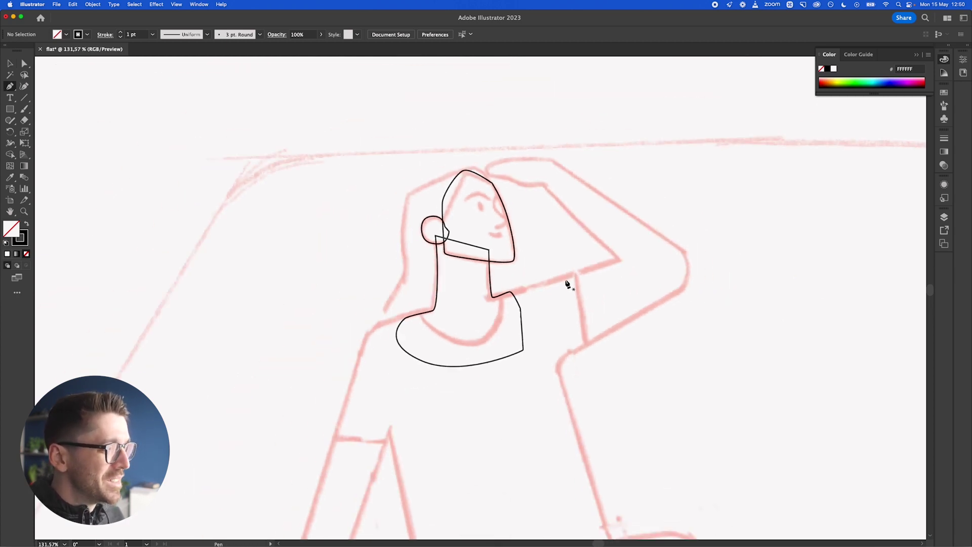
{"action": "left_click", "coordinate": [561, 291]}
{"action": "scroll", "coordinate": [543, 185], "scroll_direction": "up", "scroll_amount": 5}
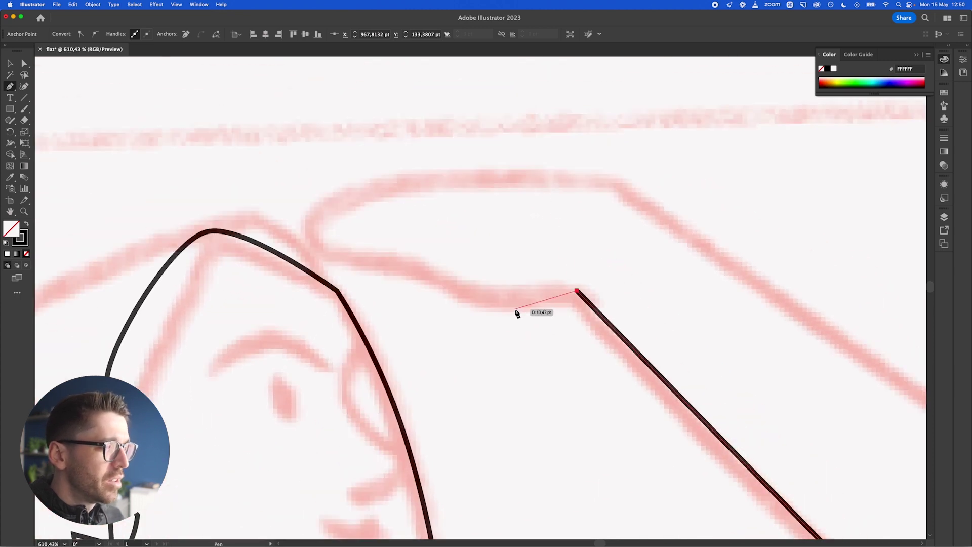
{"action": "left_click_drag", "start_coordinate": [509, 307], "coordinate": [475, 306]}
{"action": "key", "text": "super+z"}
{"action": "key", "text": "super+z"}
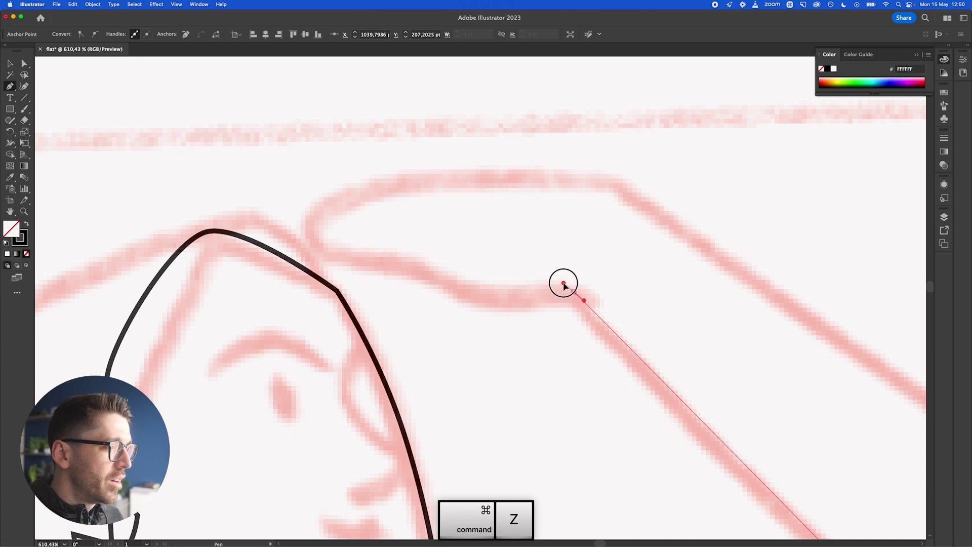
Step: Continue the arm outline from the inner wrist around the palm, fingertips and back of the hand with curved anchors
{"action": "left_click_drag", "start_coordinate": [574, 292], "coordinate": [564, 281]}
{"action": "left_click_drag", "start_coordinate": [513, 306], "coordinate": [477, 307]}
{"action": "left_click_drag", "start_coordinate": [428, 268], "coordinate": [409, 255]}
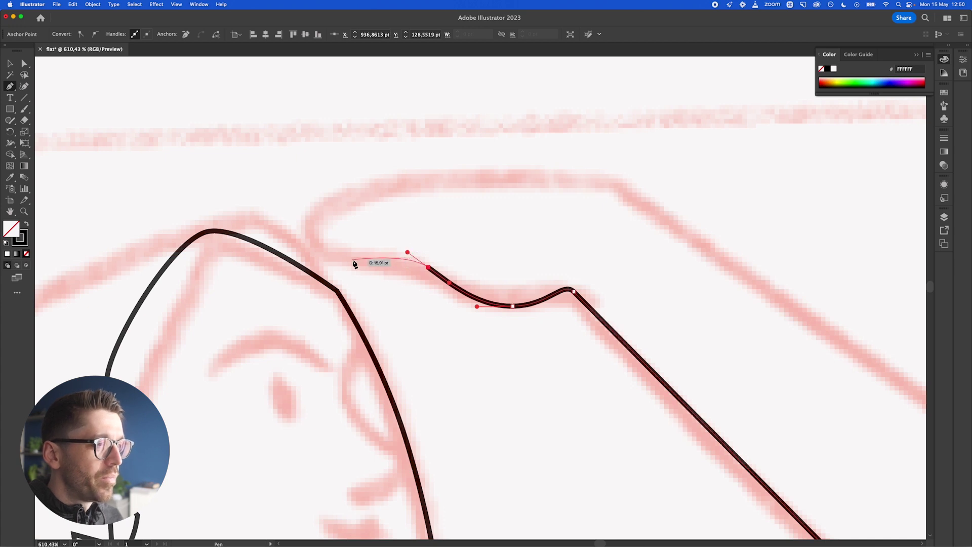
{"action": "left_click_drag", "start_coordinate": [317, 236], "coordinate": [317, 223]}
{"action": "left_click_drag", "start_coordinate": [424, 179], "coordinate": [446, 179]}
{"action": "left_click_drag", "start_coordinate": [615, 186], "coordinate": [643, 200]}
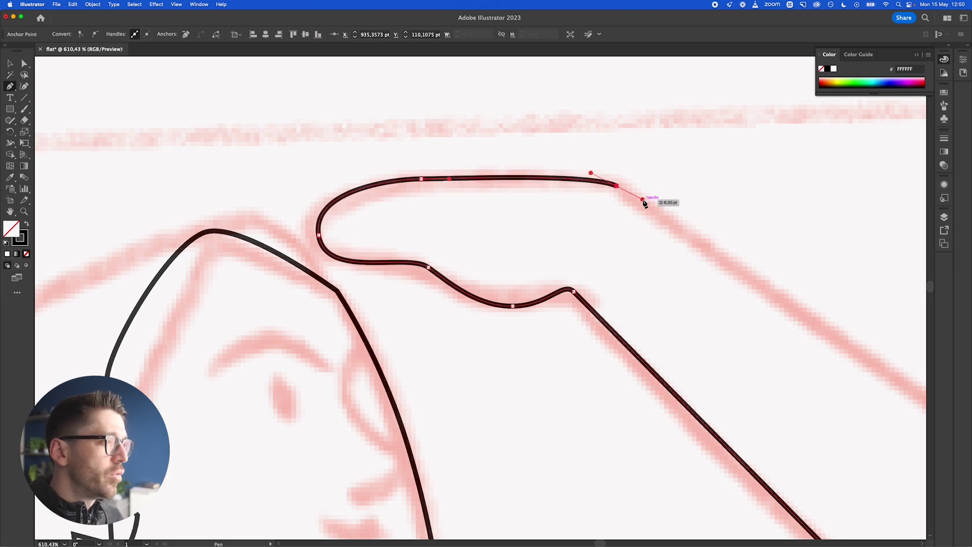
Step: Close the raised arm's outline with a pointed outer elbow and a straight upper arm running back inside the sleeve
{"action": "scroll", "coordinate": [643, 201], "scroll_direction": "down", "scroll_amount": 5}
{"action": "scroll", "coordinate": [643, 201], "scroll_direction": "down", "scroll_amount": 4}
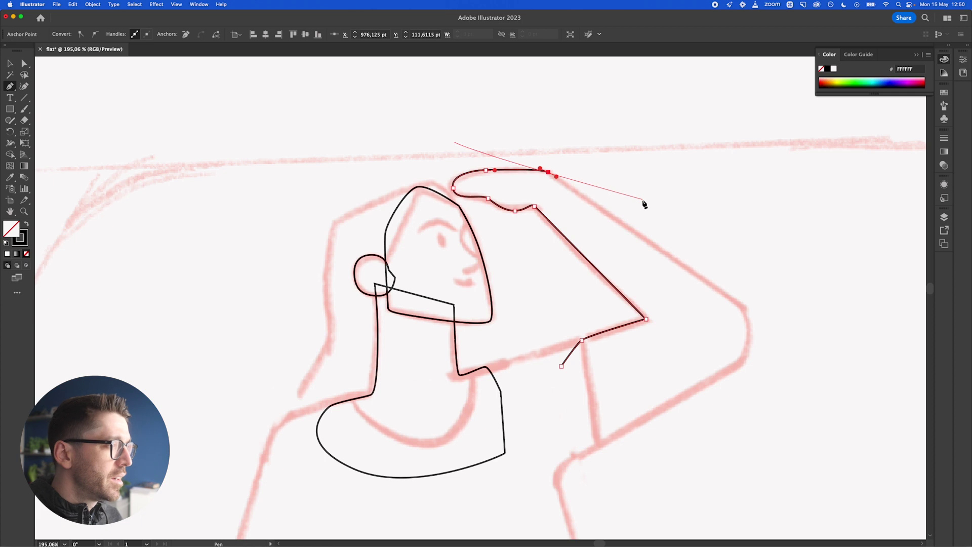
{"action": "left_click", "coordinate": [795, 340]}
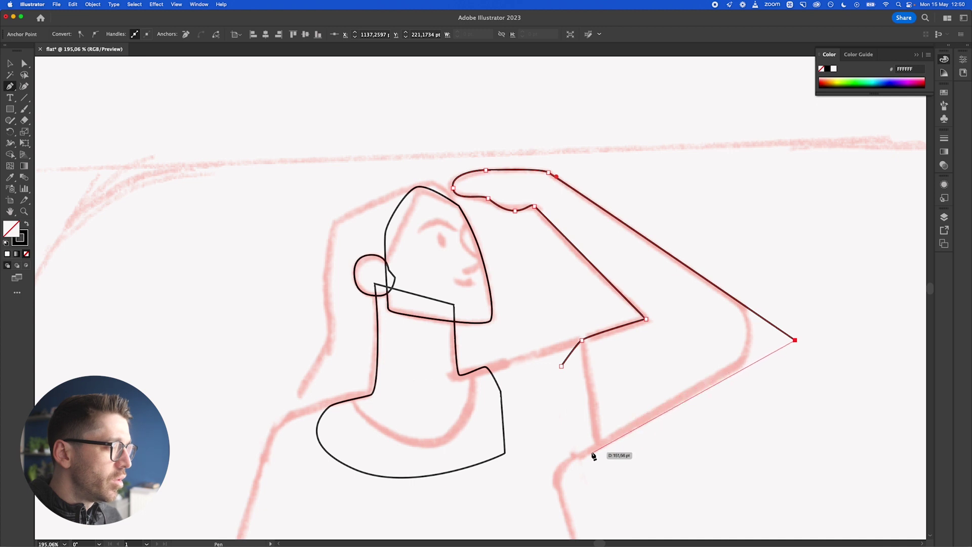
{"action": "left_click", "coordinate": [592, 448]}
{"action": "left_click", "coordinate": [571, 416]}
{"action": "left_click", "coordinate": [561, 365]}
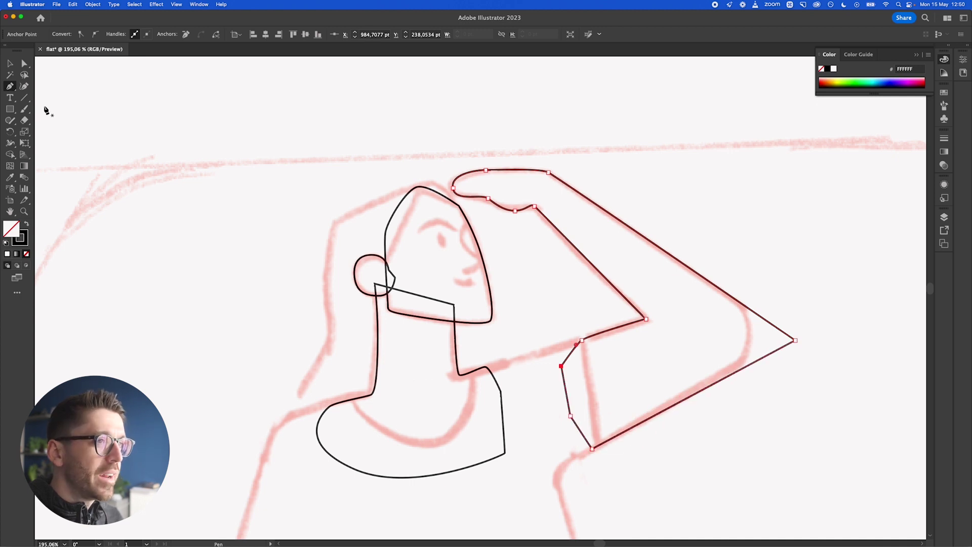
Step: Round the raised arm's pointed elbow with a corner radius of about 30 pt to follow the sketch
{"action": "left_click", "coordinate": [23, 64]}
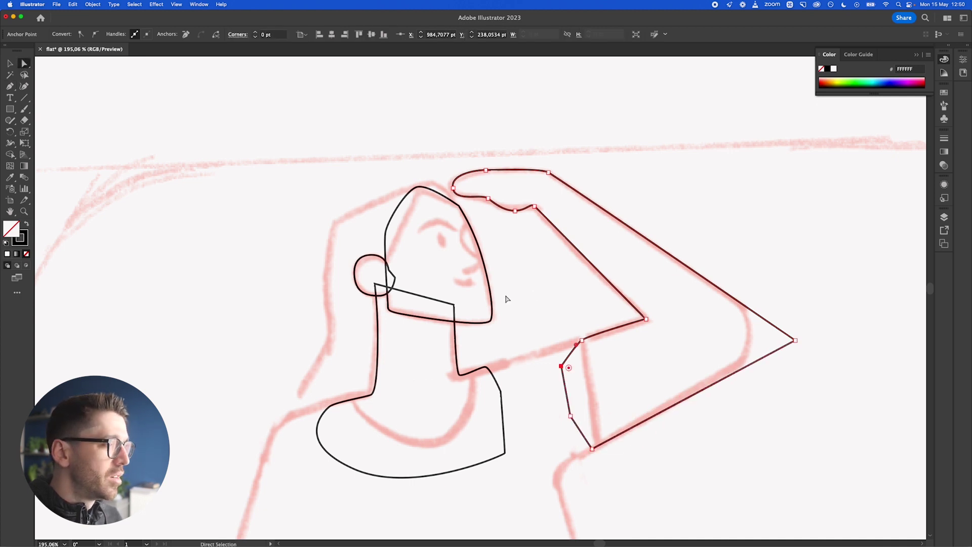
{"action": "left_click", "coordinate": [796, 341]}
{"action": "key", "text": "a"}
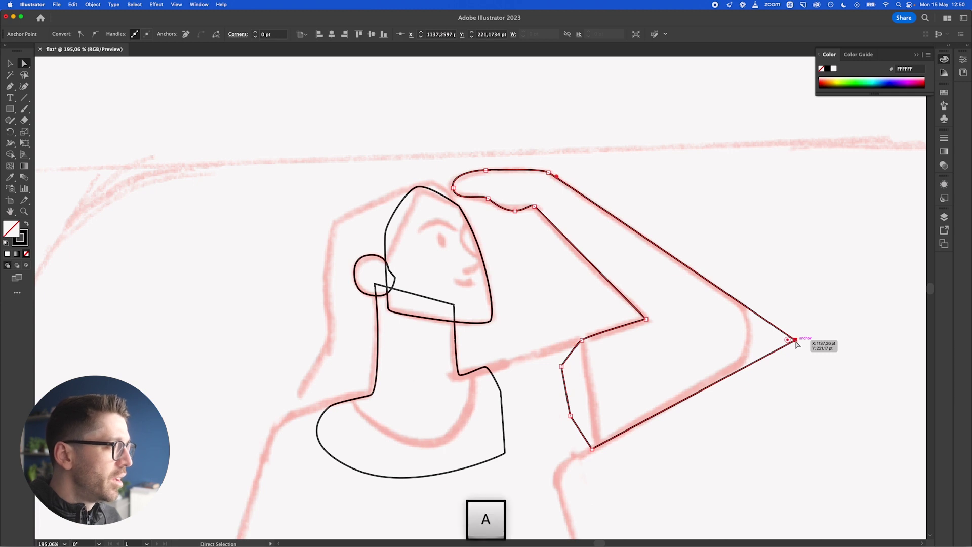
{"action": "left_click_drag", "start_coordinate": [789, 343], "coordinate": [707, 338]}
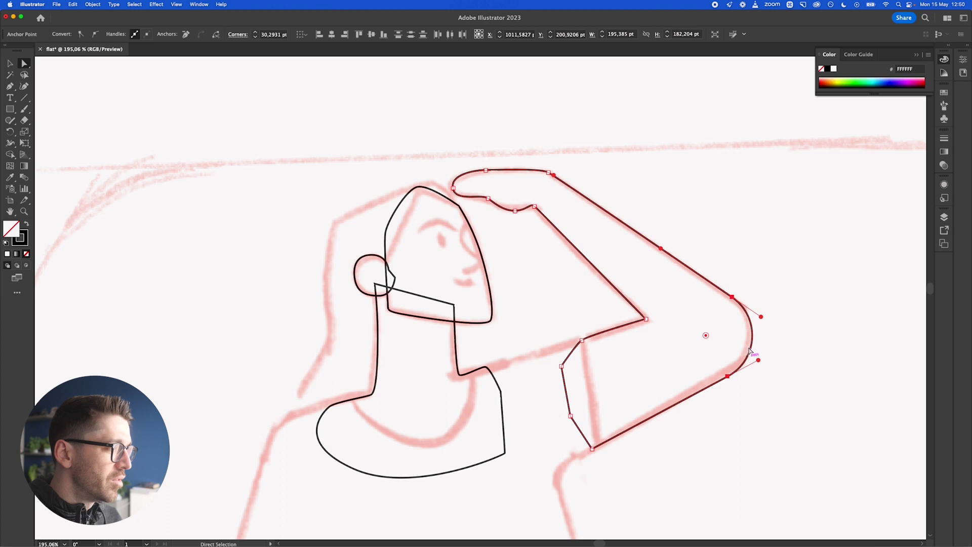
{"action": "left_click", "coordinate": [795, 331]}
Step: Start the supporting arm's outline with the Pen tool, from inside the sleeve down the arm's outer edge to the wrist
{"action": "scroll", "coordinate": [796, 331], "scroll_direction": "down", "scroll_amount": 5}
{"action": "key", "text": "space"}
{"action": "left_click_drag", "start_coordinate": [566, 405], "coordinate": [649, 307]}
{"action": "mouse_move", "coordinate": [541, 360]}
{"action": "left_mouse_down"}
{"action": "mouse_move", "coordinate": [536, 297]}
{"action": "mouse_move", "coordinate": [553, 271]}
{"action": "left_mouse_up"}
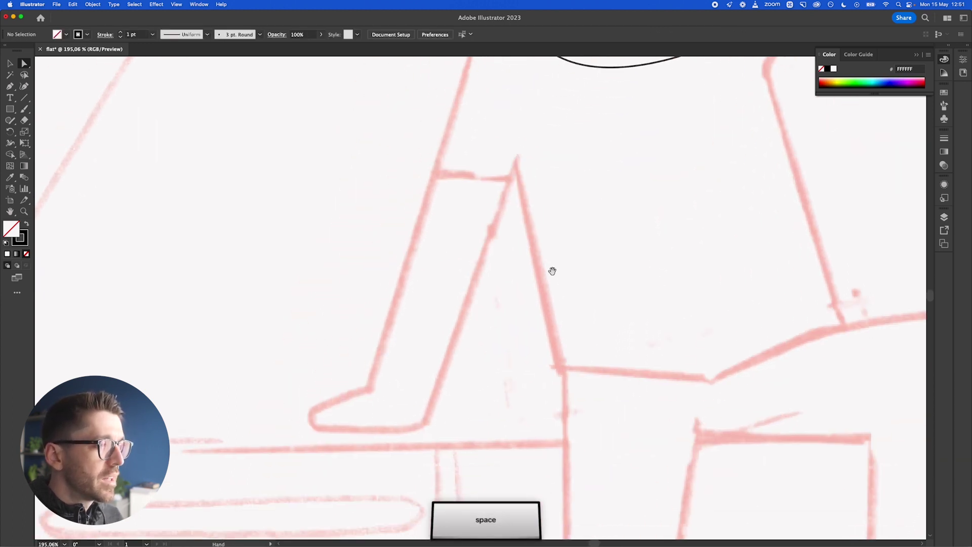
{"action": "key", "text": "p"}
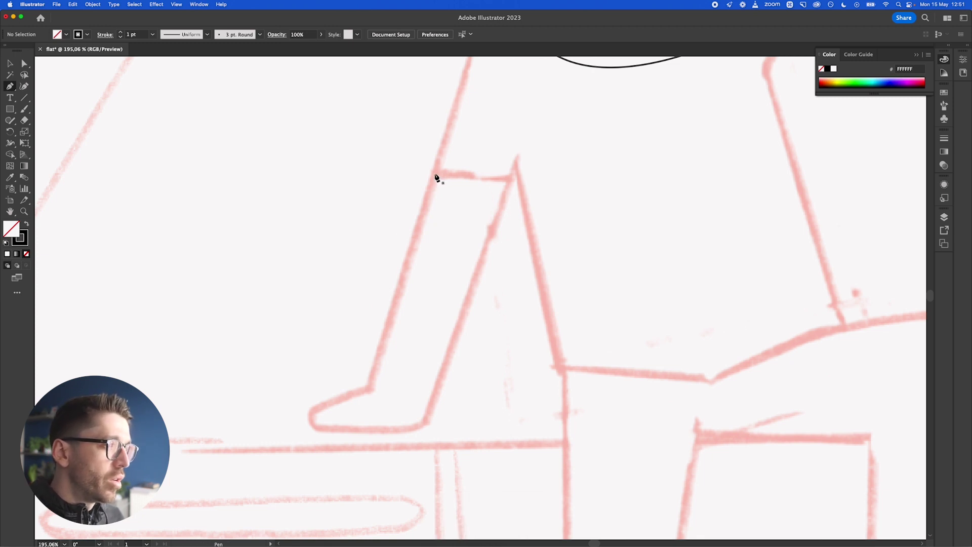
{"action": "left_click", "coordinate": [478, 117]}
{"action": "left_click", "coordinate": [434, 173]}
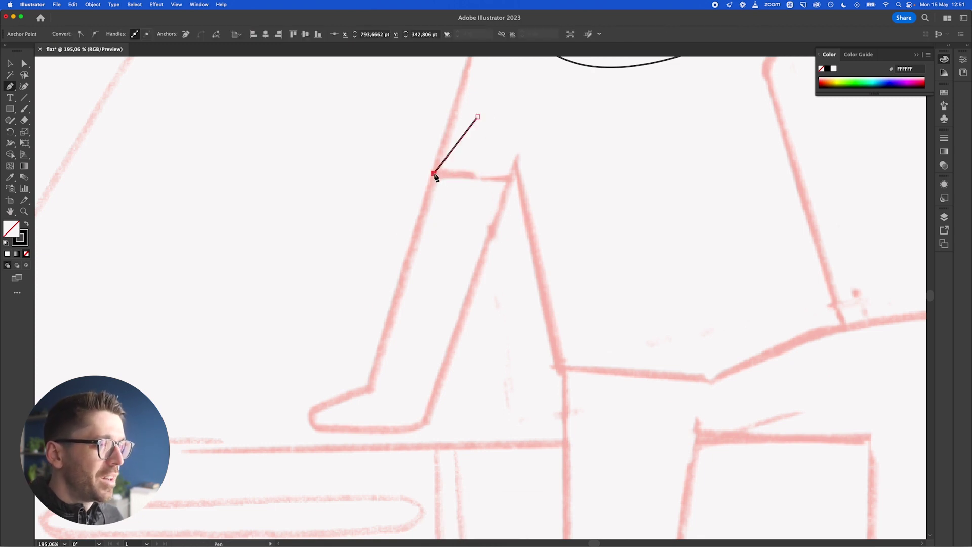
{"action": "left_click", "coordinate": [371, 390]}
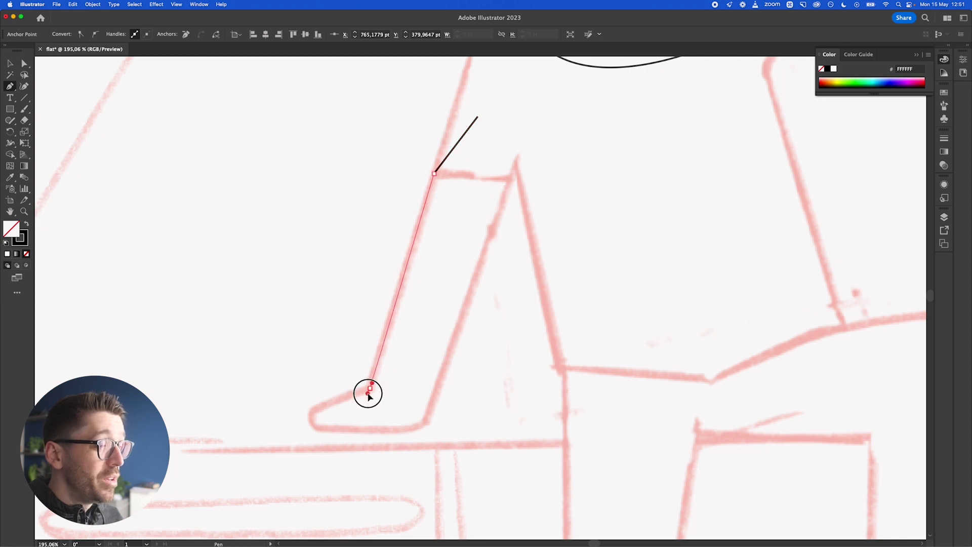
Step: Trace the hand with rounded fingertips and heel, and close the supporting arm's outline back up inside the sleeve
{"action": "left_click_drag", "start_coordinate": [313, 410], "coordinate": [334, 429]}
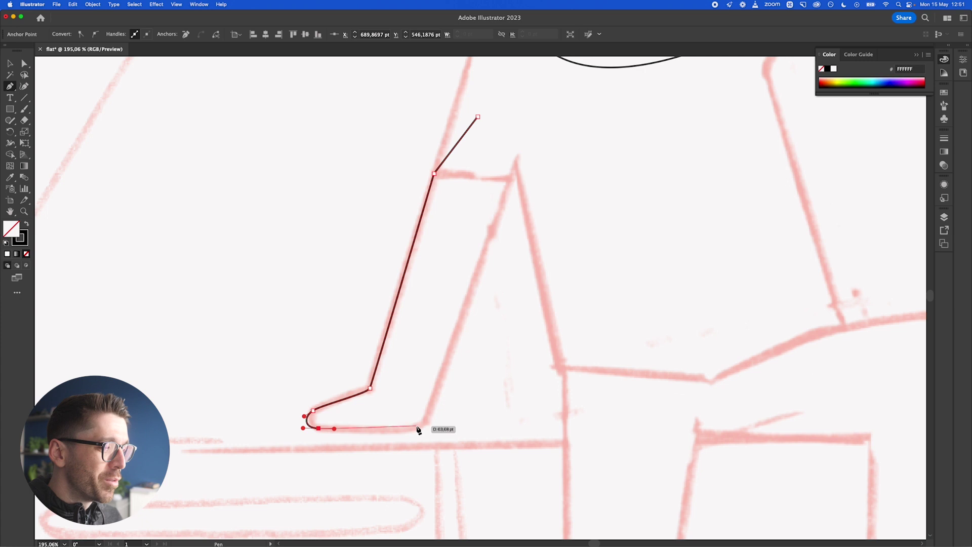
{"action": "left_click_drag", "start_coordinate": [409, 429], "coordinate": [424, 428]}
{"action": "left_click_drag", "start_coordinate": [436, 392], "coordinate": [444, 364]}
{"action": "left_click", "coordinate": [511, 174]}
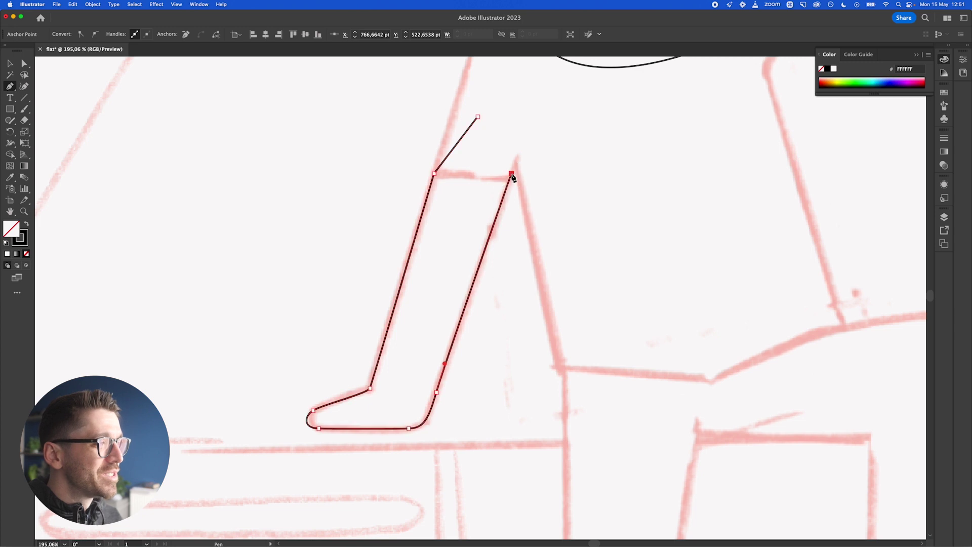
{"action": "left_click", "coordinate": [477, 116]}
{"action": "key", "text": "v"}
{"action": "left_click", "coordinate": [532, 133]}
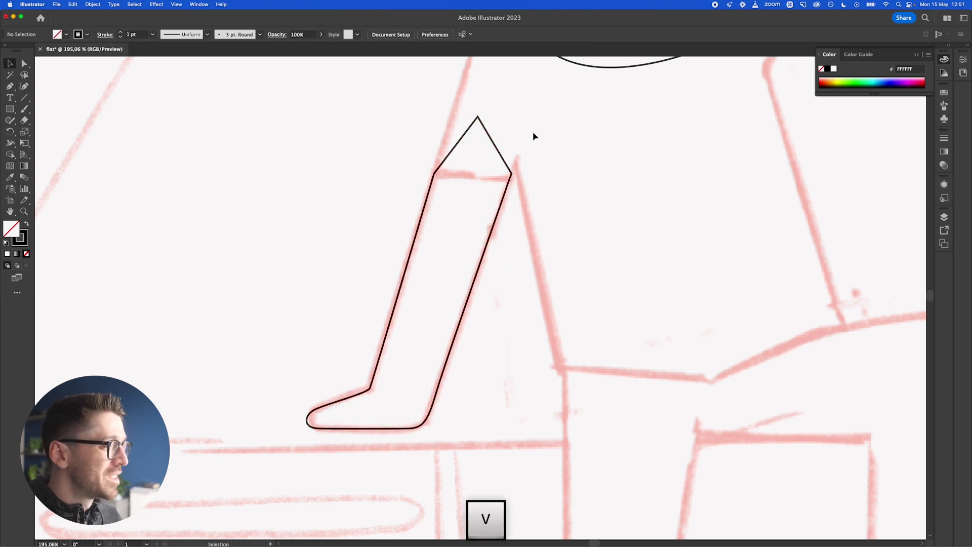
Step: Start the hair outline with the Pen tool, from the hairline peak to the forehead and over the crown to the back of the head
{"action": "scroll", "coordinate": [533, 131], "scroll_direction": "down", "scroll_amount": 5}
{"action": "scroll", "coordinate": [534, 135], "scroll_direction": "up", "scroll_amount": 5}
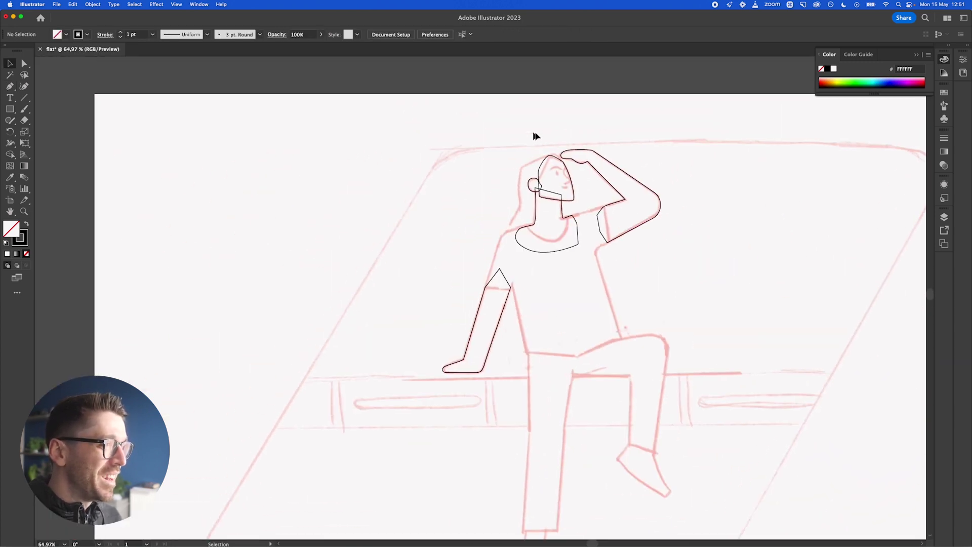
{"action": "scroll", "coordinate": [550, 161], "scroll_direction": "up", "scroll_amount": 5}
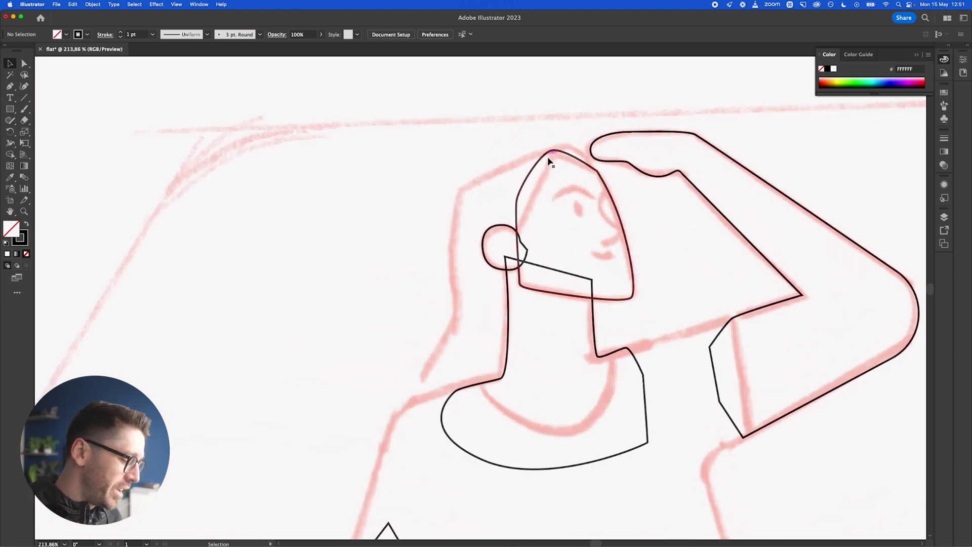
{"action": "key", "text": "p"}
{"action": "scroll", "coordinate": [590, 150], "scroll_direction": "up", "scroll_amount": 3}
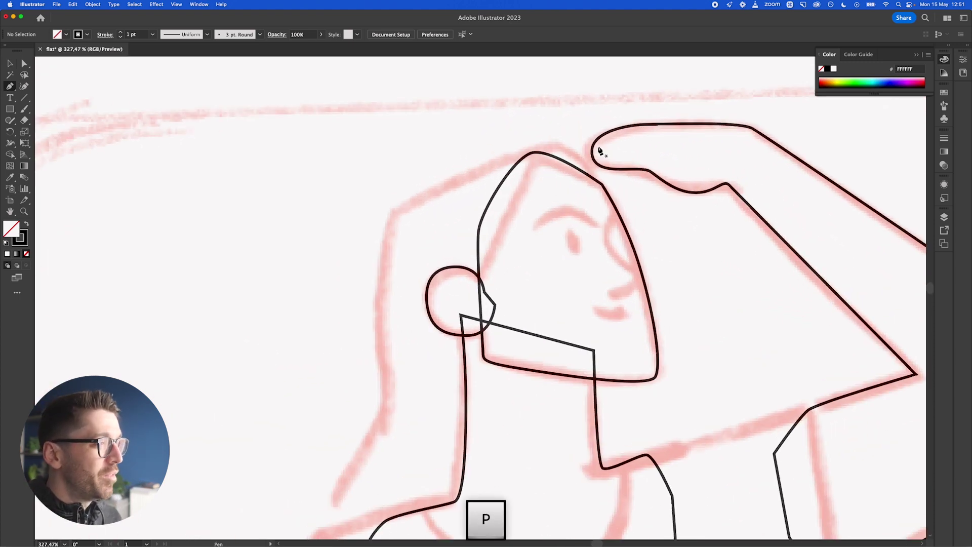
{"action": "scroll", "coordinate": [572, 151], "scroll_direction": "up", "scroll_amount": 3}
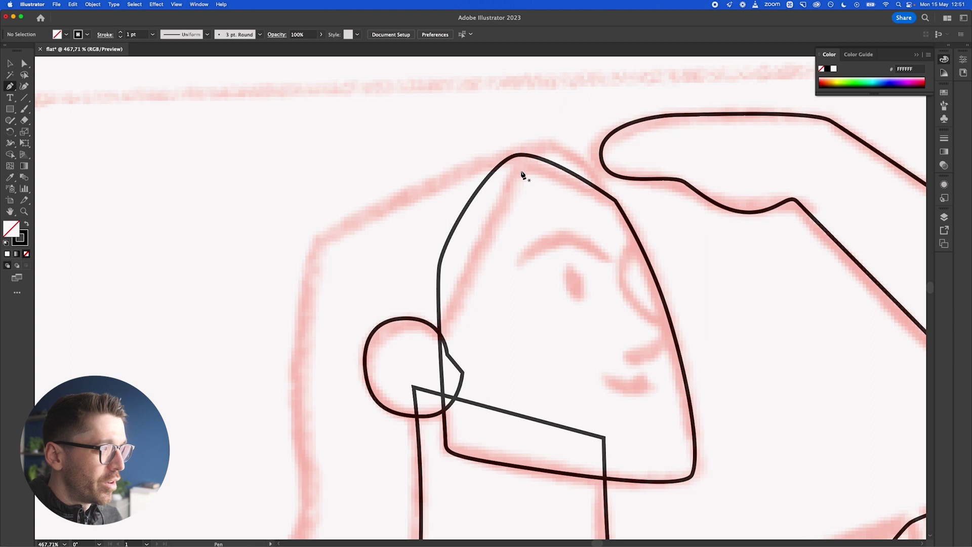
{"action": "left_click_drag", "start_coordinate": [523, 170], "coordinate": [530, 166]}
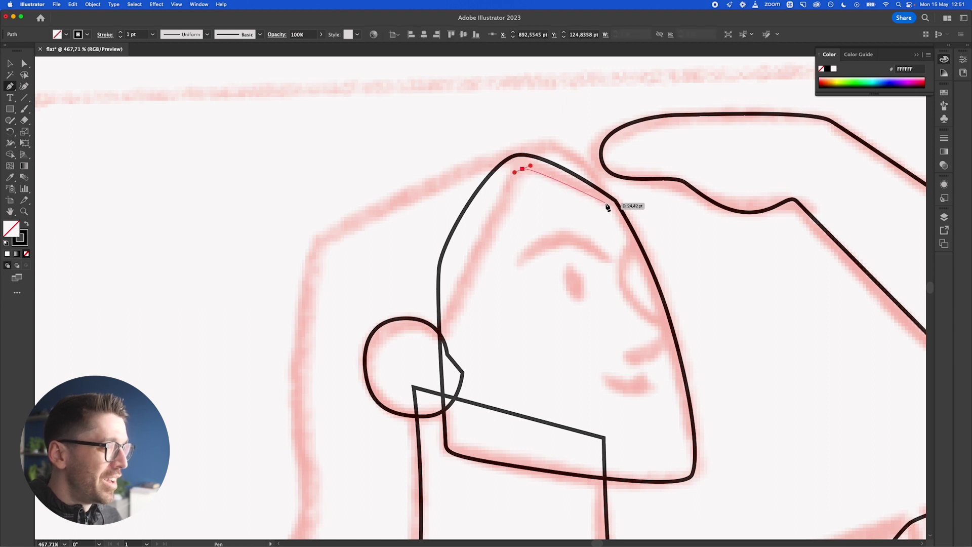
{"action": "left_click_drag", "start_coordinate": [614, 200], "coordinate": [621, 192]}
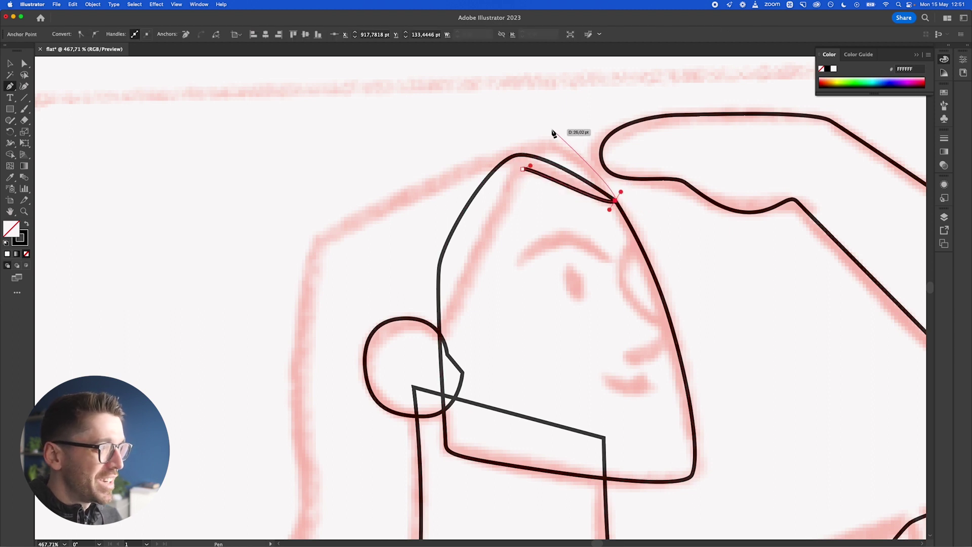
{"action": "left_click_drag", "start_coordinate": [551, 139], "coordinate": [539, 139]}
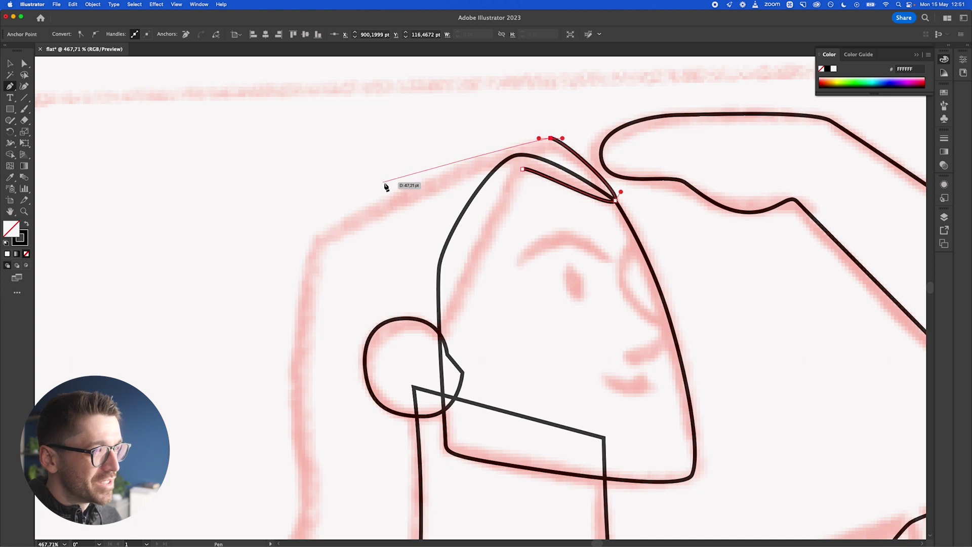
{"action": "left_click_drag", "start_coordinate": [426, 176], "coordinate": [366, 201]}
{"action": "left_click_drag", "start_coordinate": [314, 247], "coordinate": [312, 256]}
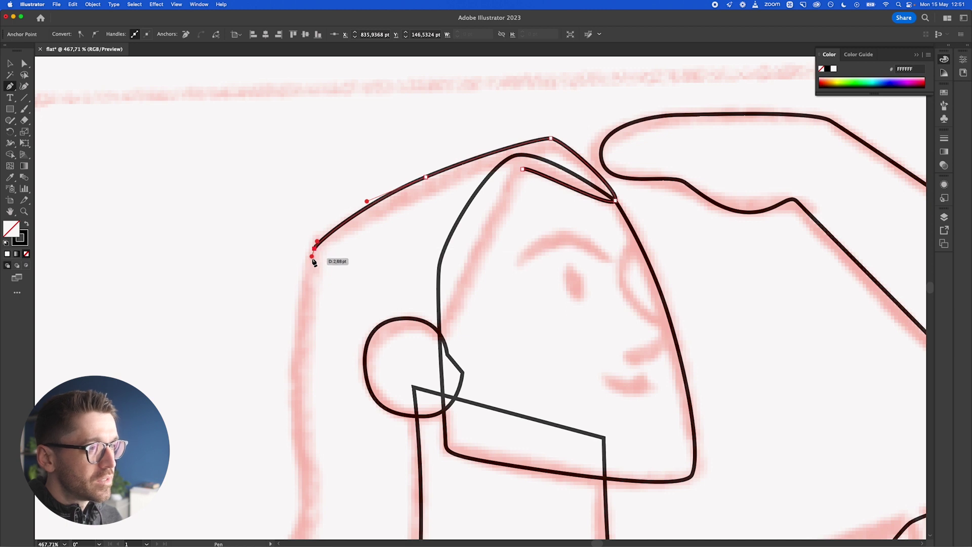
Step: Continue the hair outline down the back of the head in curves, past the shoulder, and across into the neck
{"action": "scroll", "coordinate": [320, 278], "scroll_direction": "down", "scroll_amount": 8}
{"action": "scroll", "coordinate": [319, 278], "scroll_direction": "down", "scroll_amount": 3}
{"action": "left_click", "coordinate": [308, 180]}
{"action": "left_click", "coordinate": [308, 209]}
{"action": "left_click", "coordinate": [308, 239]}
{"action": "left_click_drag", "start_coordinate": [320, 313], "coordinate": [318, 343]}
{"action": "left_click", "coordinate": [257, 407]}
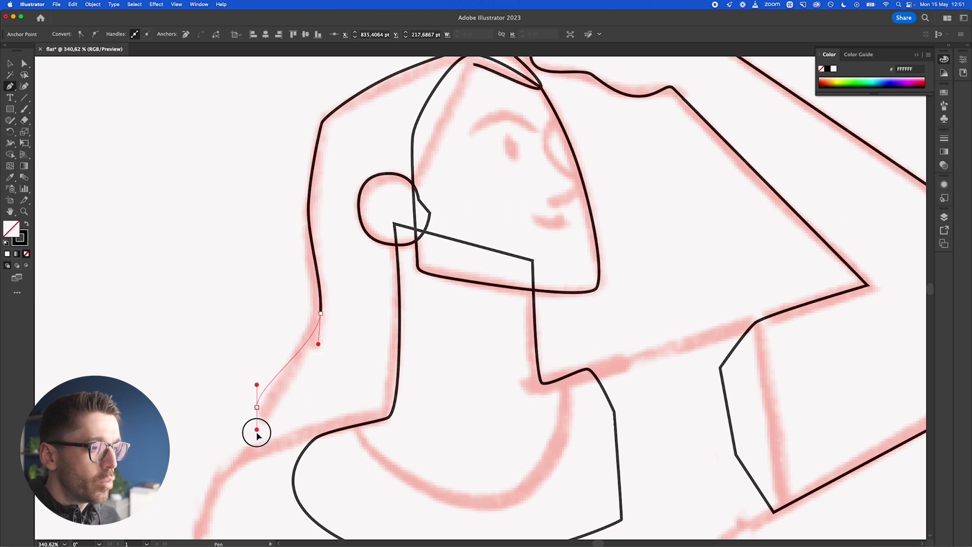
{"action": "left_click", "coordinate": [257, 503]}
{"action": "left_click", "coordinate": [366, 479]}
{"action": "left_click", "coordinate": [448, 360]}
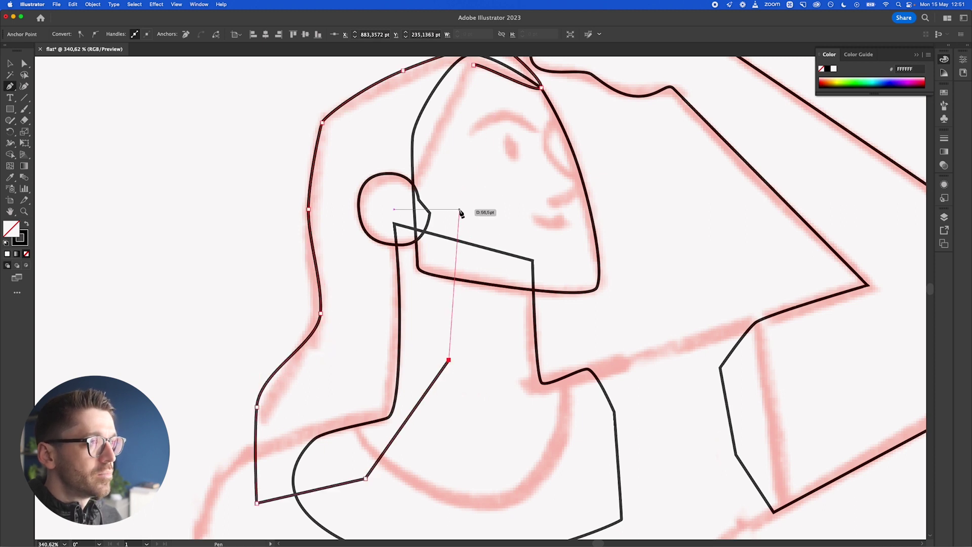
Step: Close the hair outline by running it up through the neck, ear and face back to the hairline peak
{"action": "scroll", "coordinate": [461, 212], "scroll_direction": "up", "scroll_amount": 3}
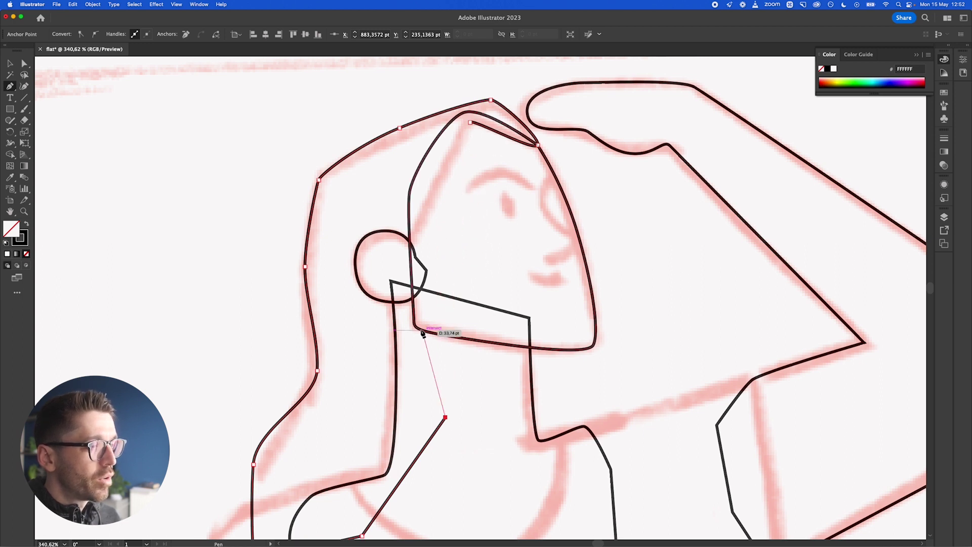
{"action": "scroll", "coordinate": [424, 387], "scroll_direction": "down", "scroll_amount": 3}
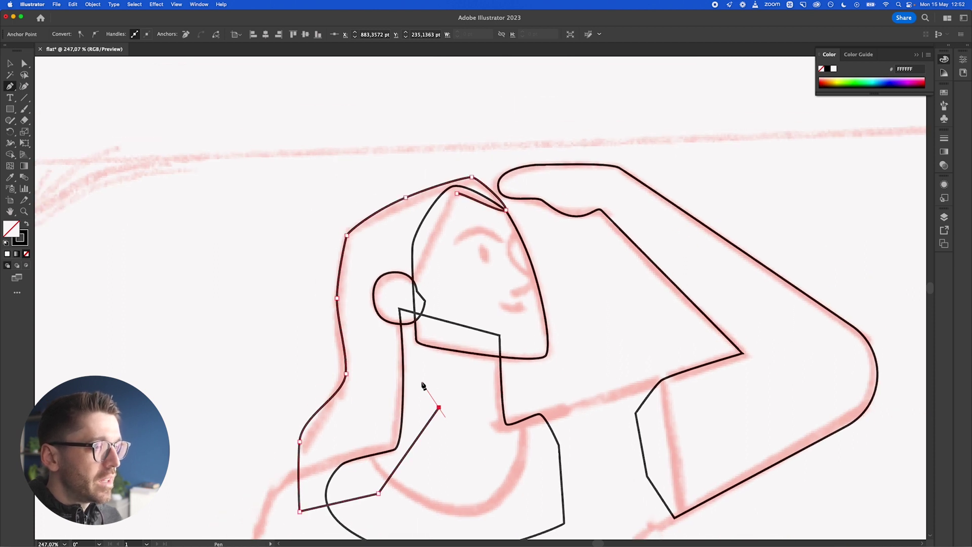
{"action": "left_click", "coordinate": [411, 374]}
{"action": "left_click_drag", "start_coordinate": [399, 278], "coordinate": [405, 234]}
{"action": "left_click", "coordinate": [403, 229]}
{"action": "left_click", "coordinate": [430, 195]}
{"action": "left_click", "coordinate": [457, 193]}
{"action": "left_click", "coordinate": [459, 194]}
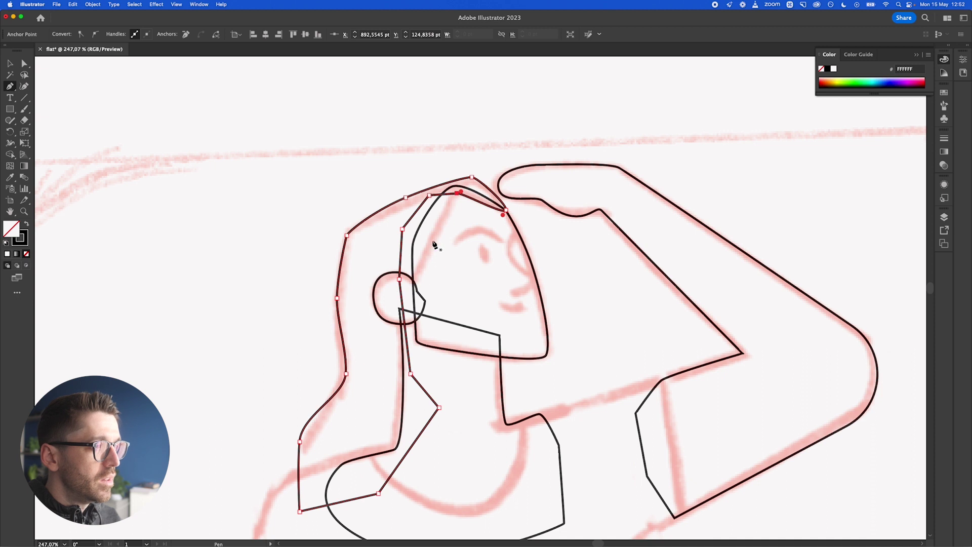
{"action": "key", "text": "v"}
{"action": "left_click", "coordinate": [441, 208]}
Step: Draw a closed side hair shape from the hairline peak along the temple, over the ear and back up inside the hair
{"action": "scroll", "coordinate": [441, 208], "scroll_direction": "up", "scroll_amount": 3}
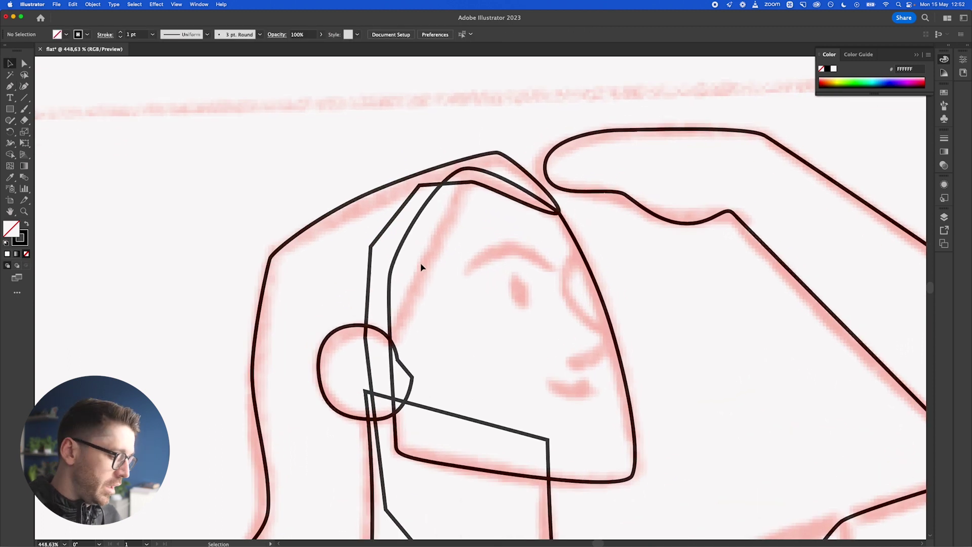
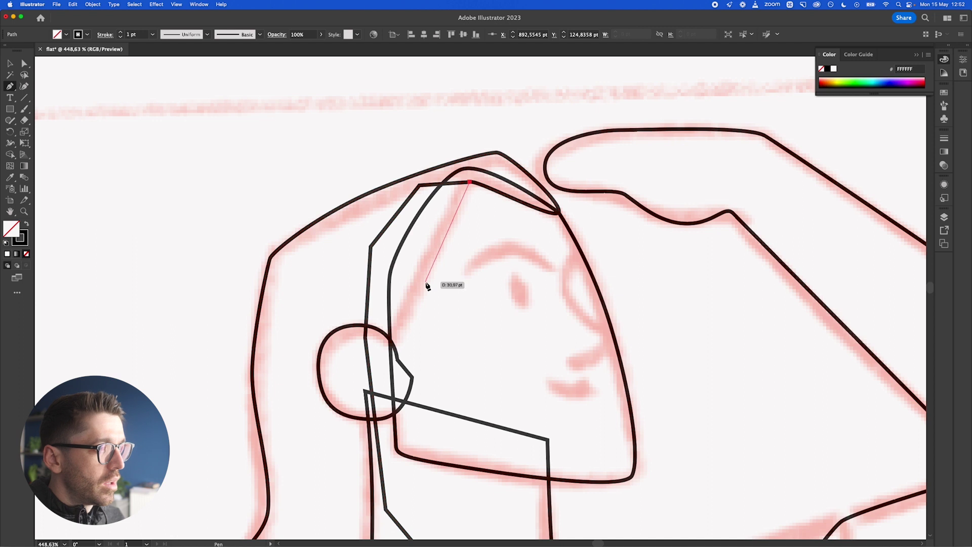
{"action": "left_click_drag", "start_coordinate": [418, 279], "coordinate": [401, 321]}
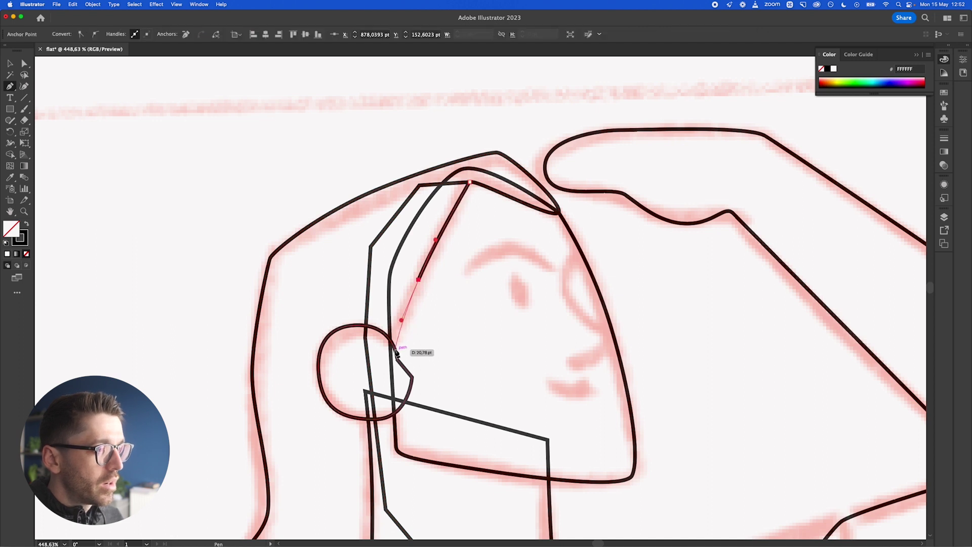
{"action": "left_click", "coordinate": [395, 349]}
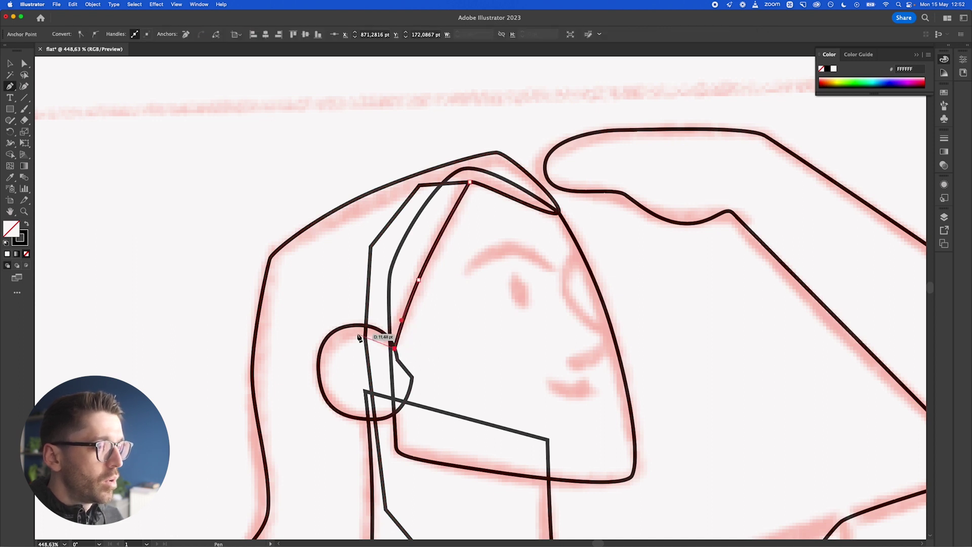
{"action": "left_click_drag", "start_coordinate": [359, 330], "coordinate": [314, 360]}
{"action": "left_click_drag", "start_coordinate": [313, 264], "coordinate": [337, 239]}
{"action": "left_click", "coordinate": [416, 186]}
{"action": "key", "text": "v"}
Step: Swap fill and stroke on the main and side hair shapes so both have a black fill and no stroke
{"action": "scroll", "coordinate": [473, 226], "scroll_direction": "down", "scroll_amount": 3}
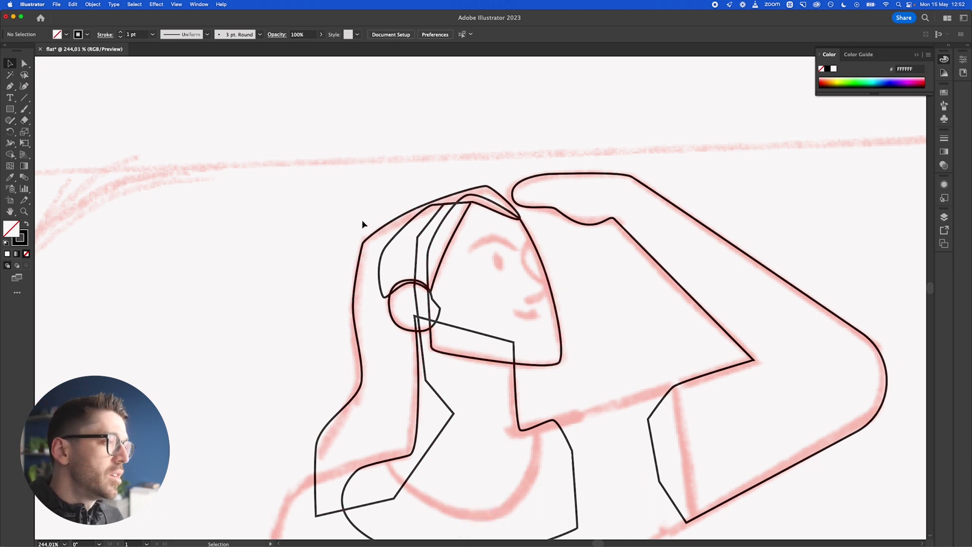
{"action": "left_click", "coordinate": [379, 230]}
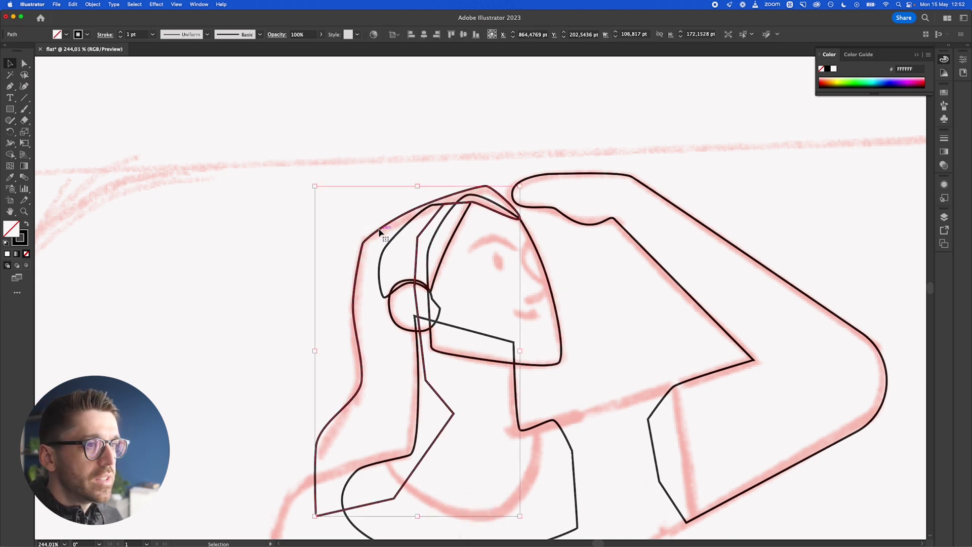
{"action": "left_click", "coordinate": [27, 223]}
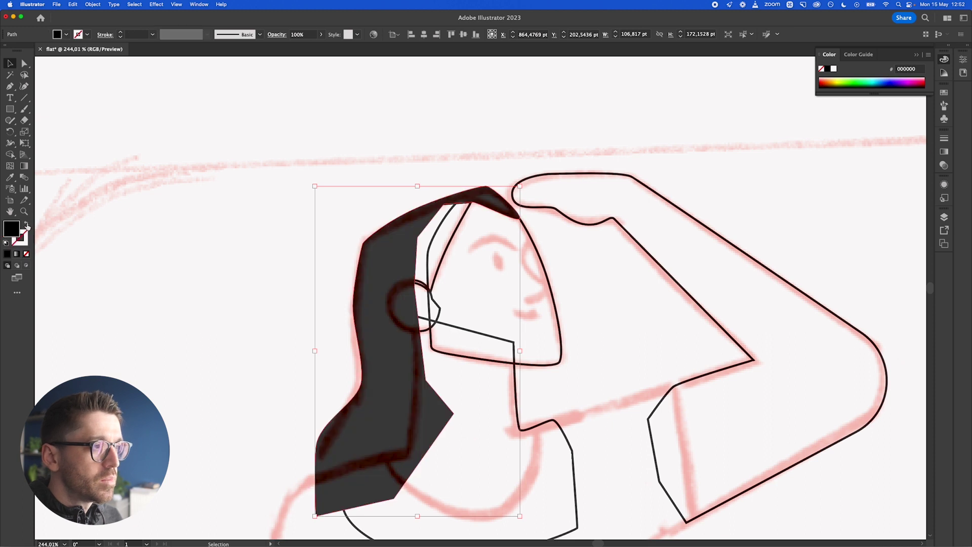
{"action": "left_click", "coordinate": [449, 247]}
{"action": "left_click", "coordinate": [26, 224]}
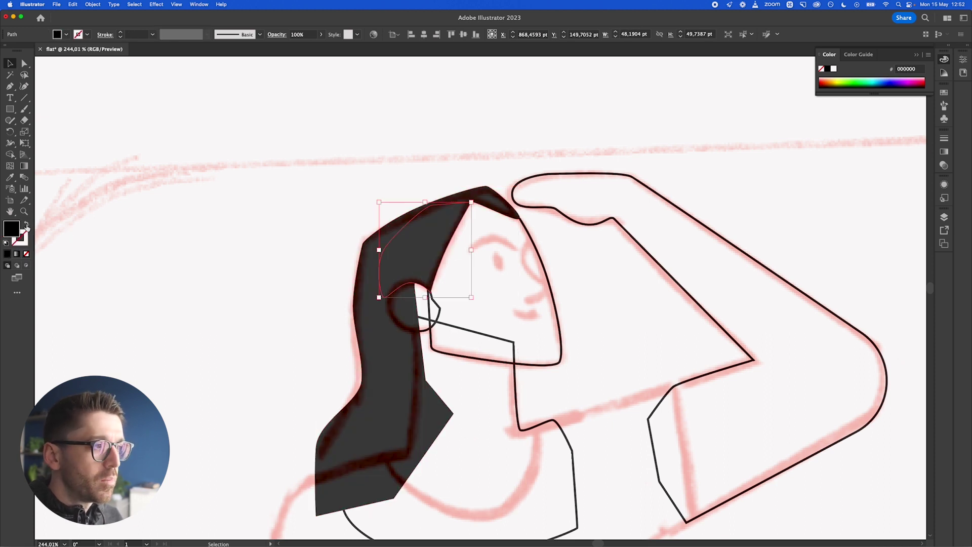
{"action": "left_click", "coordinate": [213, 317]}
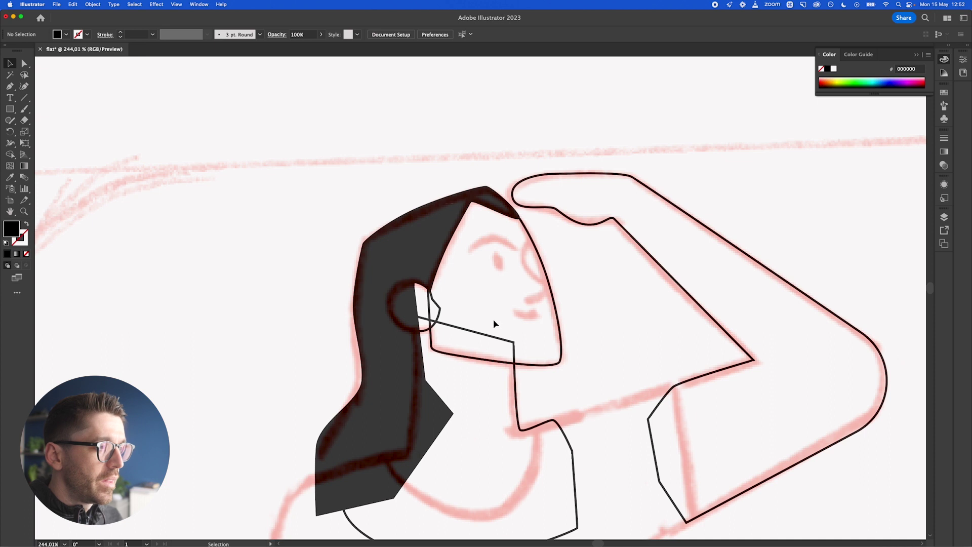
Step: Fill the ear shape with the skin tone F9B7A7 and remove its stroke
{"action": "left_click", "coordinate": [441, 313]}
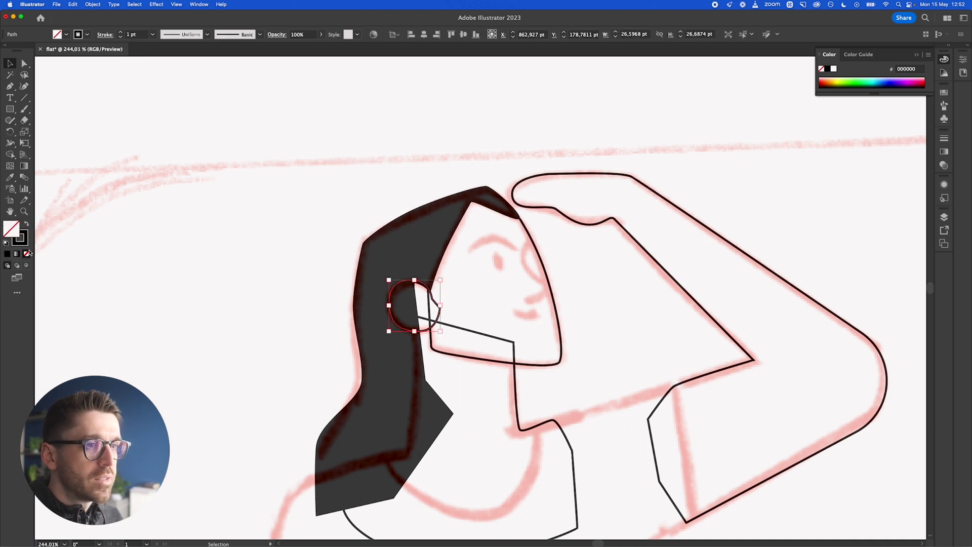
{"action": "double_click", "coordinate": [11, 230]}
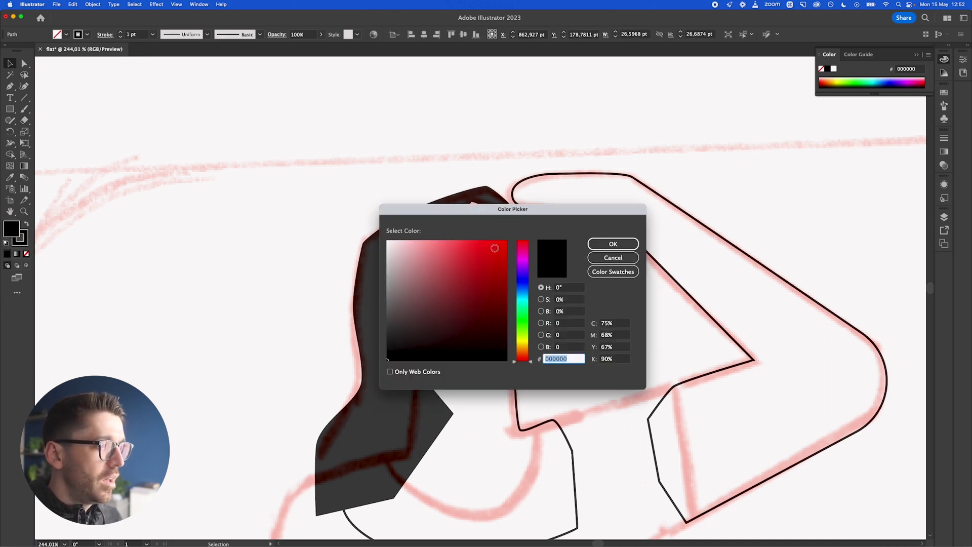
{"action": "left_click_drag", "start_coordinate": [523, 353], "coordinate": [519, 325]}
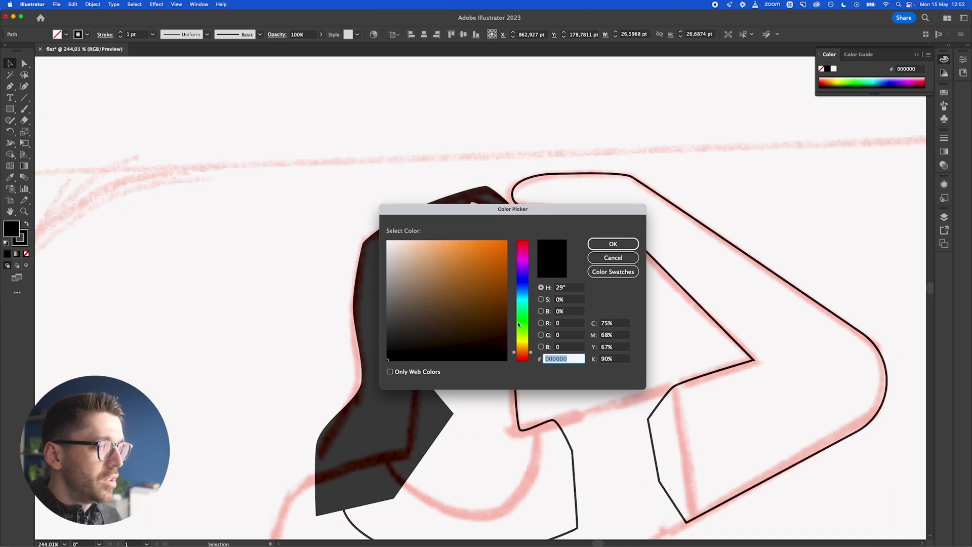
{"action": "left_click", "coordinate": [524, 359]}
{"action": "left_click_drag", "start_coordinate": [440, 244], "coordinate": [427, 243]}
{"action": "left_click", "coordinate": [613, 244]}
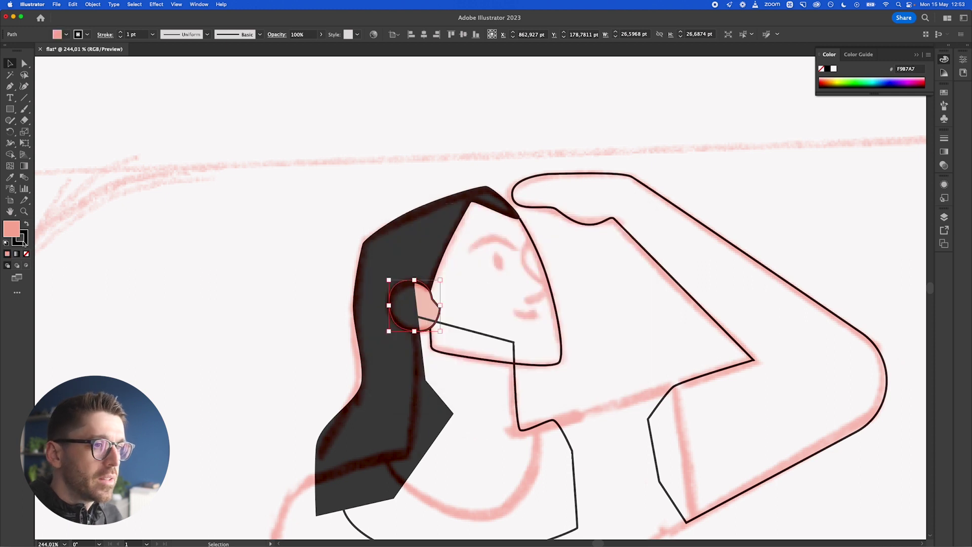
{"action": "left_click", "coordinate": [27, 254]}
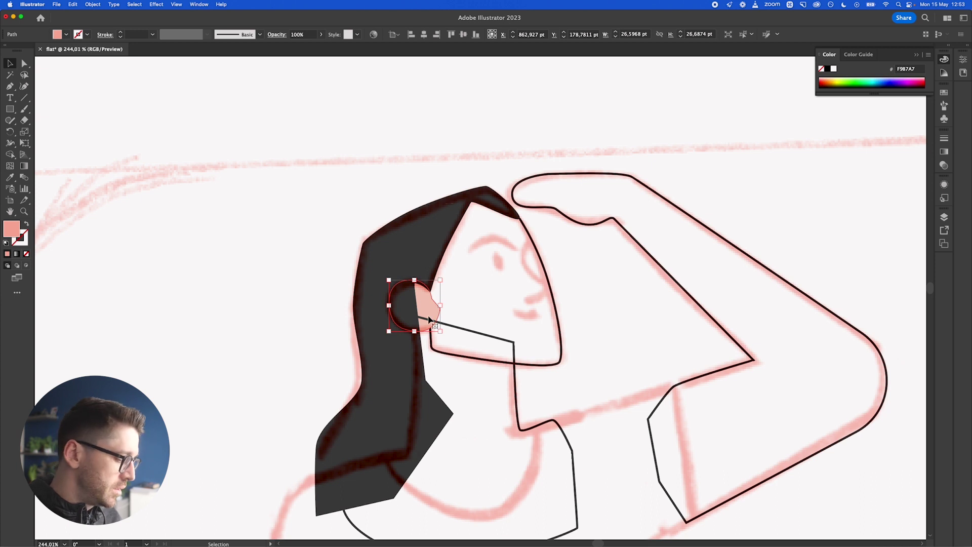
Step: Bring the ear shape forward in the stacking order, in front of the black hair
{"action": "key", "text": "super+bracketright"}
{"action": "key", "text": "super+bracketright"}
{"action": "key", "text": "super+bracketright"}
{"action": "key", "text": "super+bracketright"}
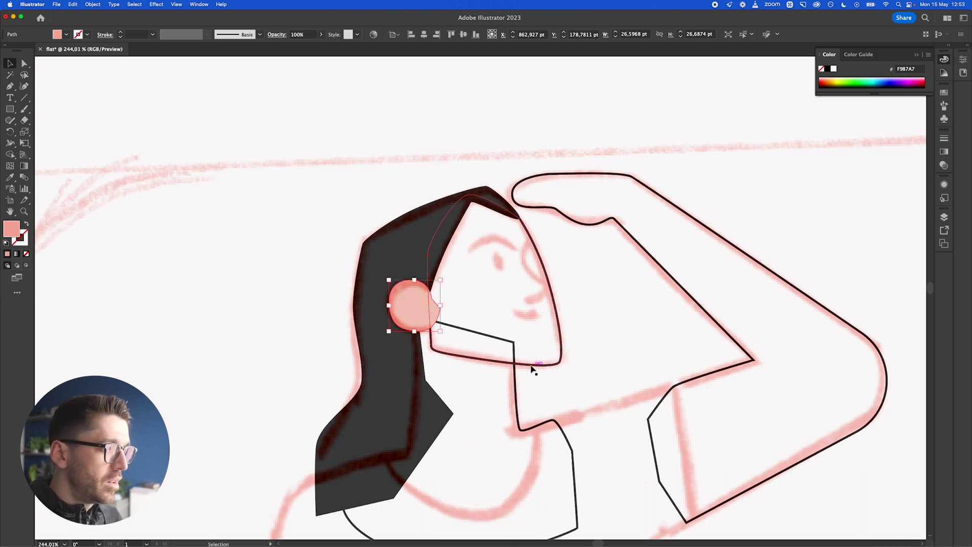
Step: Save the ear's skin tone as a new global RGB process colour swatch with the suggested name
{"action": "left_click", "coordinate": [945, 92]}
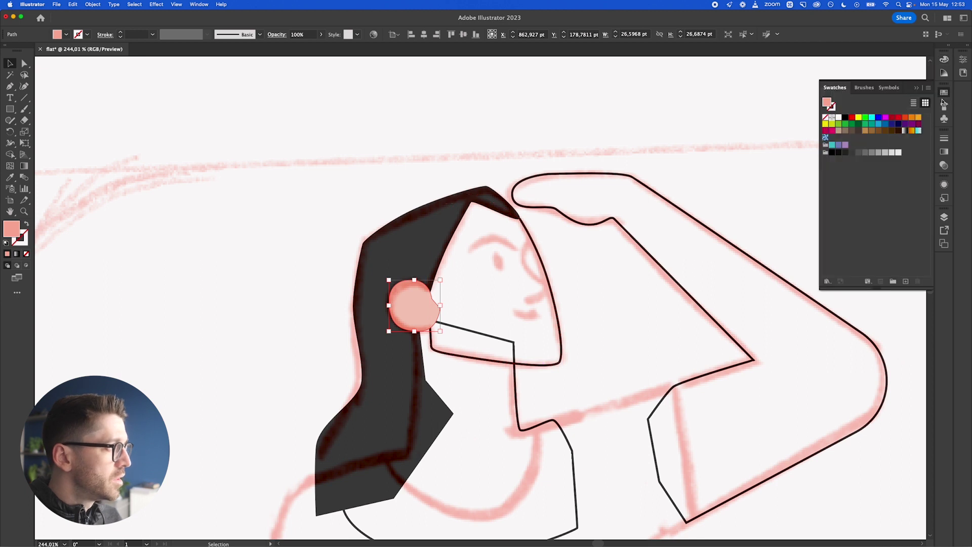
{"action": "left_click", "coordinate": [906, 282]}
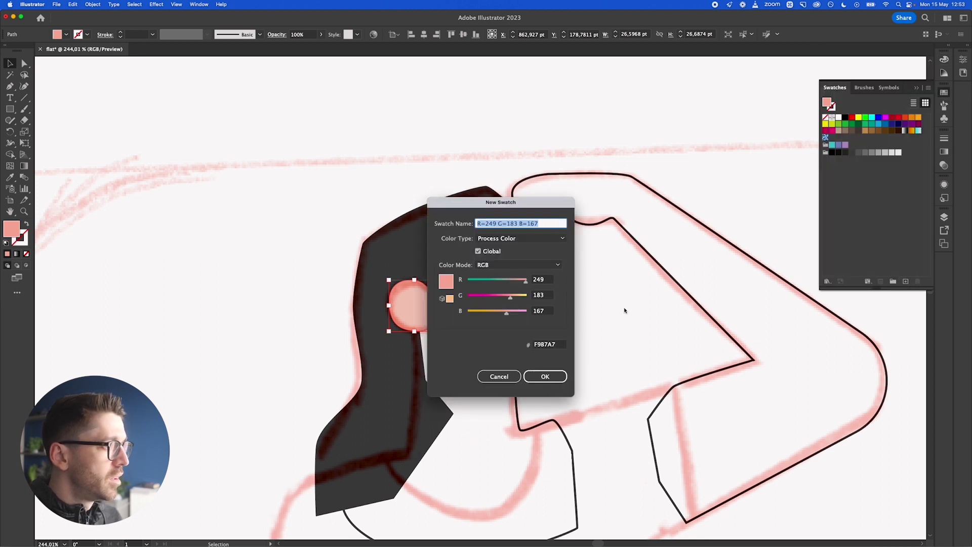
{"action": "left_click", "coordinate": [554, 379]}
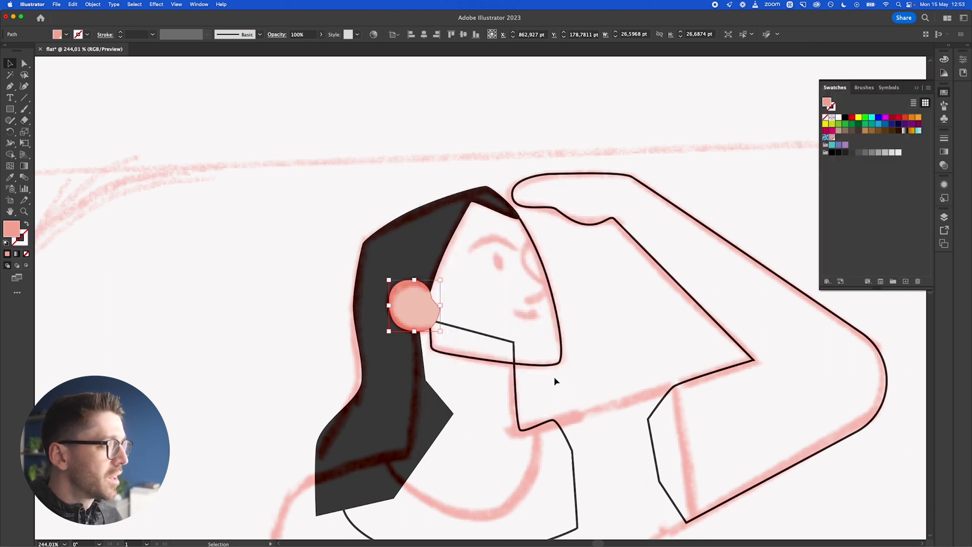
Step: Fill the face shape with the skin-tone swatch and remove its black stroke
{"action": "left_click", "coordinate": [558, 316]}
{"action": "left_click", "coordinate": [834, 138]}
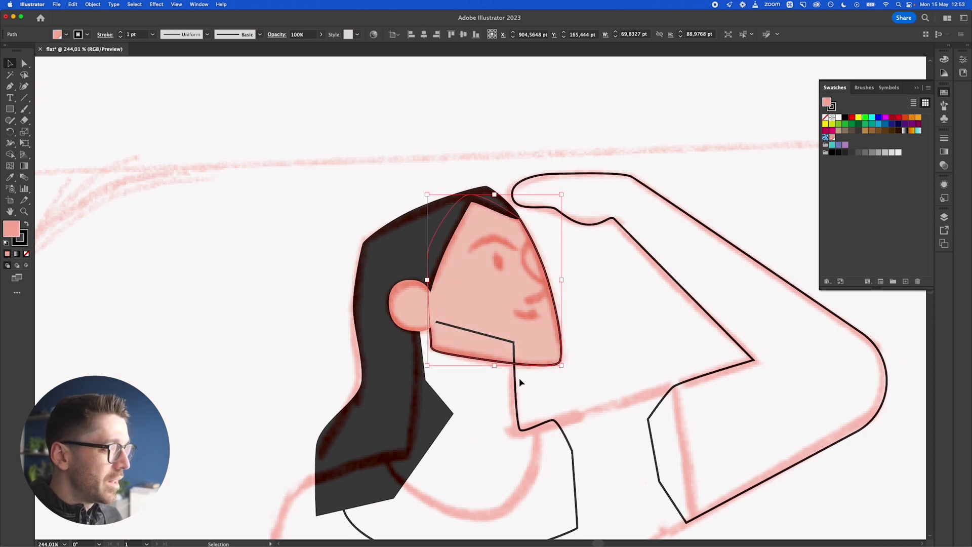
{"action": "left_click", "coordinate": [24, 242]}
{"action": "left_click", "coordinate": [26, 254]}
{"action": "left_click", "coordinate": [624, 361]}
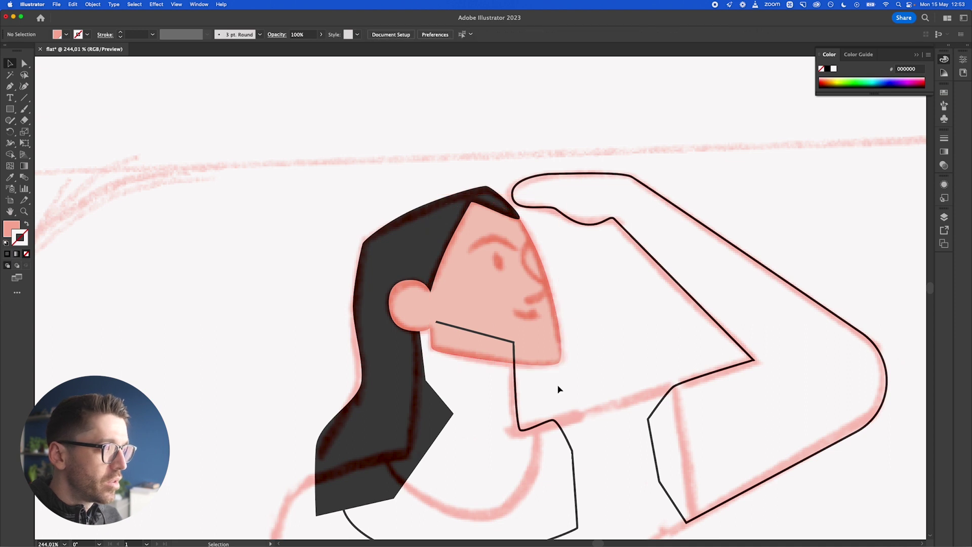
Step: Remove the stroke from the neck and chest shape and fill it with the skin-tone swatch
{"action": "left_click", "coordinate": [516, 375]}
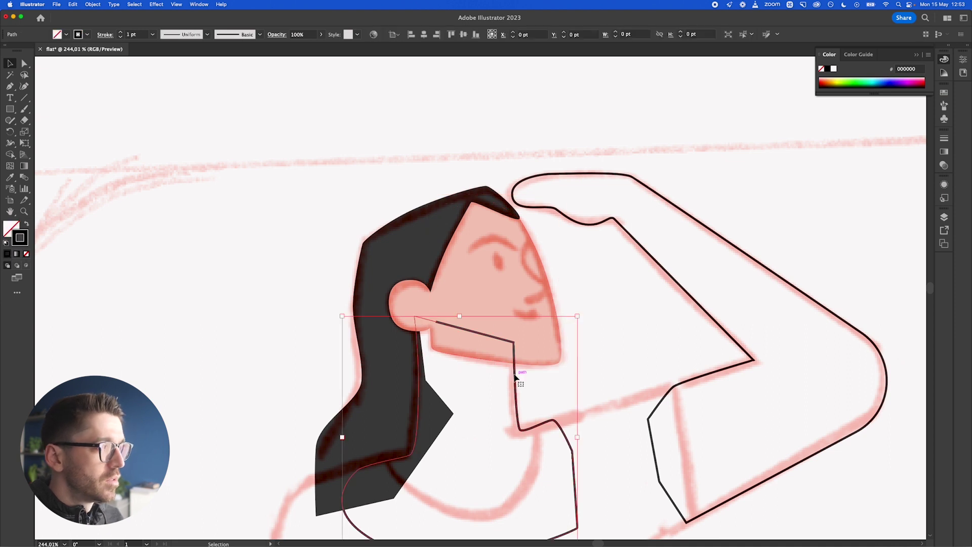
{"action": "left_click", "coordinate": [944, 95]}
{"action": "key", "text": "super+z"}
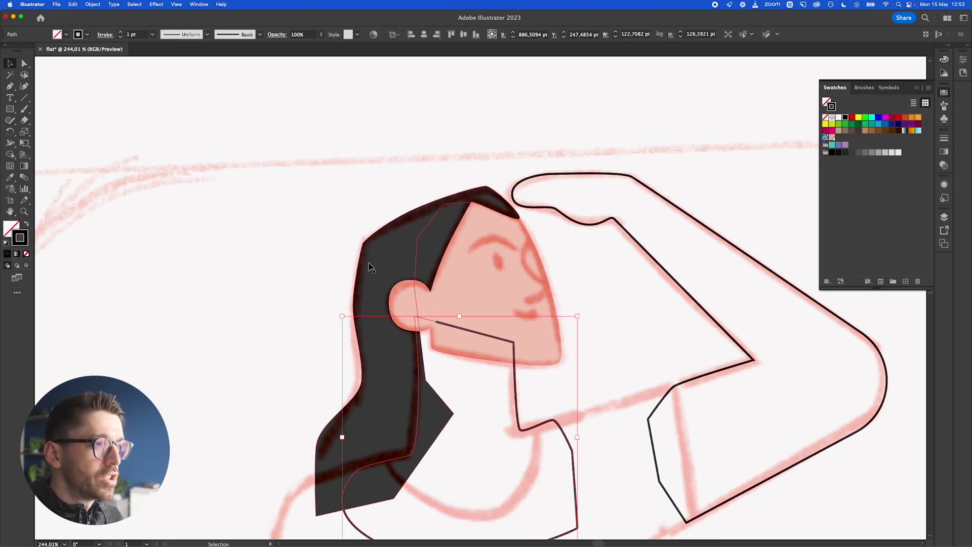
{"action": "key", "text": "/"}
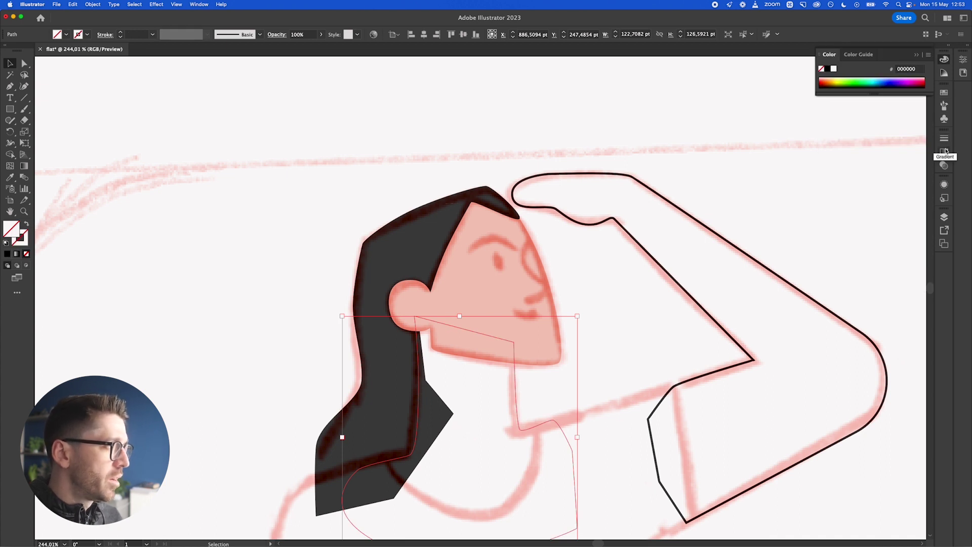
{"action": "left_click", "coordinate": [944, 93]}
{"action": "left_click", "coordinate": [832, 137]}
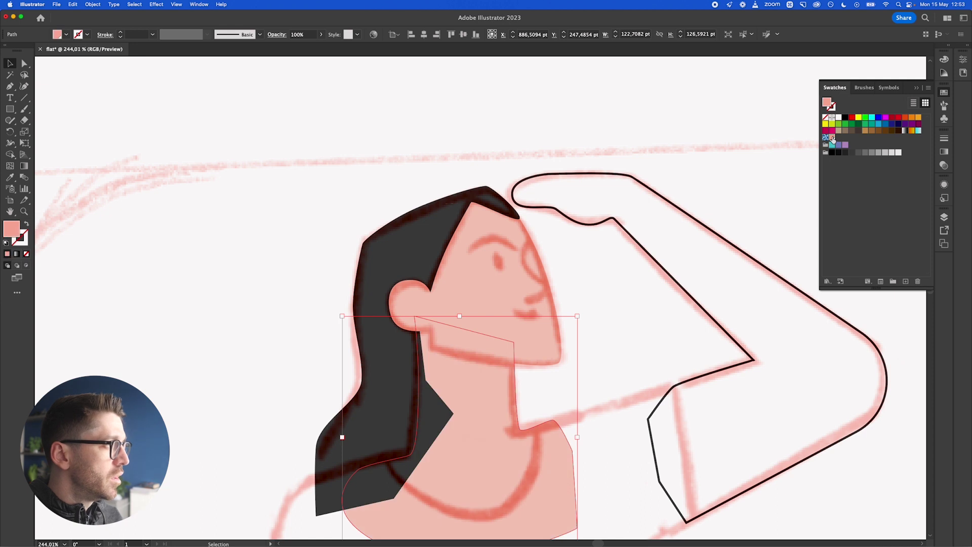
{"action": "left_click", "coordinate": [608, 318]}
Step: Send the main hair shape backward until it sits behind the neck and chest shape
{"action": "scroll", "coordinate": [608, 318], "scroll_direction": "down", "scroll_amount": 3}
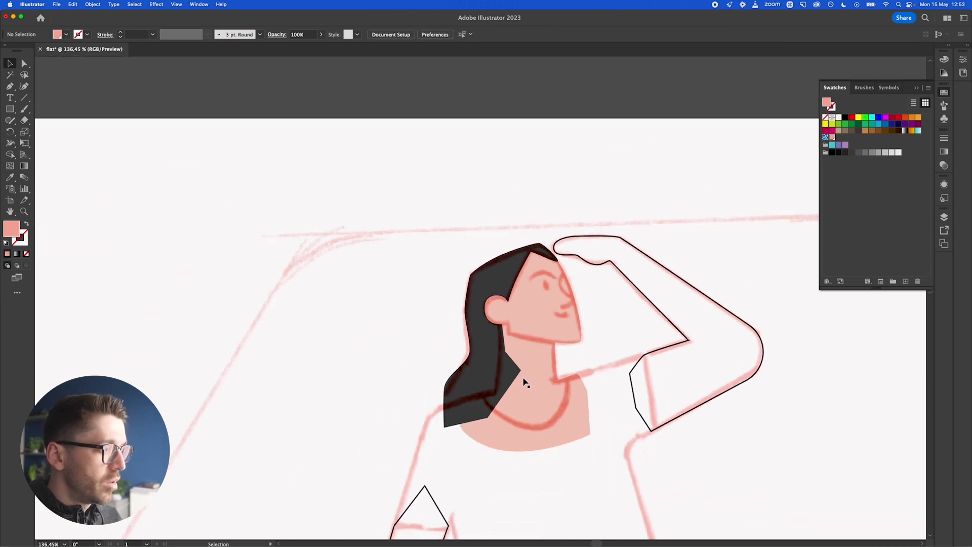
{"action": "left_click", "coordinate": [467, 393]}
{"action": "key", "text": "super+bracketleft"}
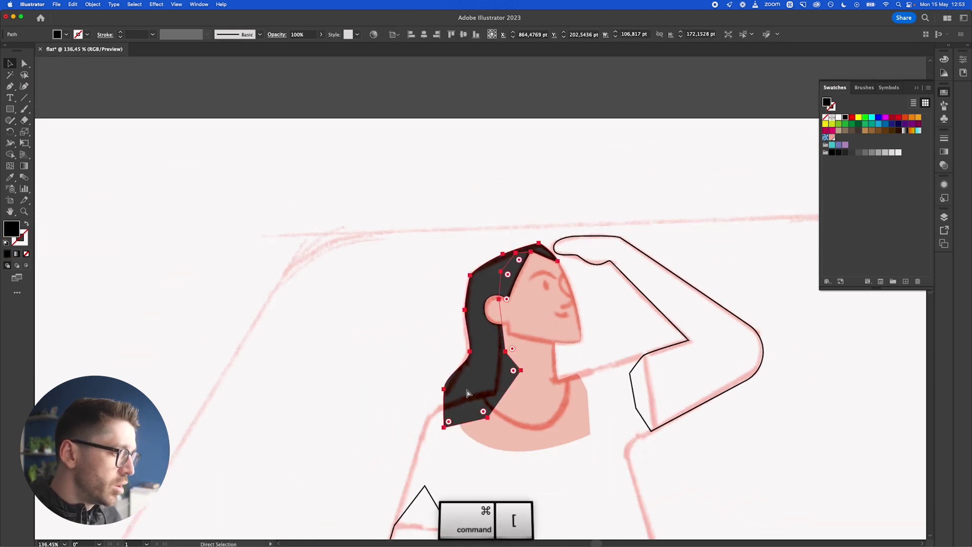
{"action": "key", "text": "super+bracketleft"}
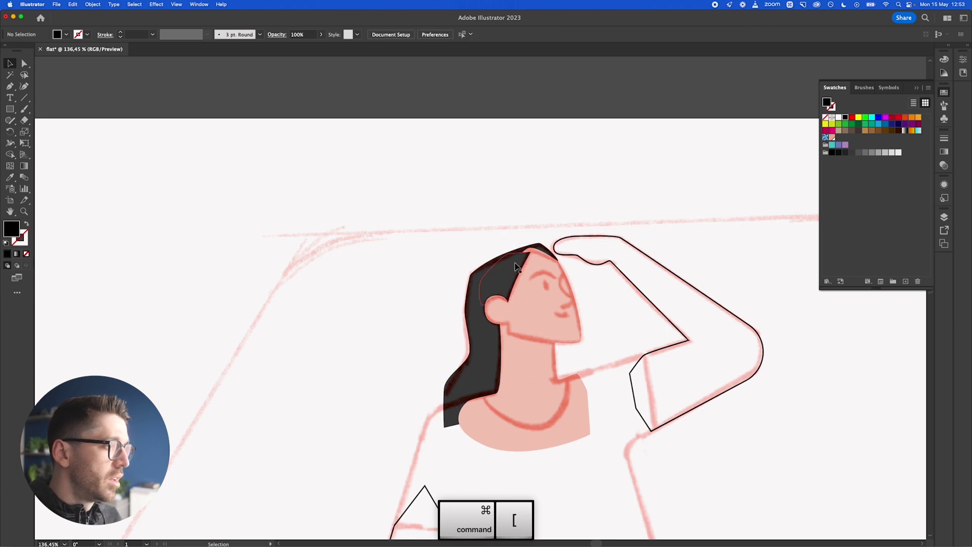
Step: Move the face shape backward in the stacking order so it lies beneath the hair at the forehead
{"action": "left_click", "coordinate": [541, 283]}
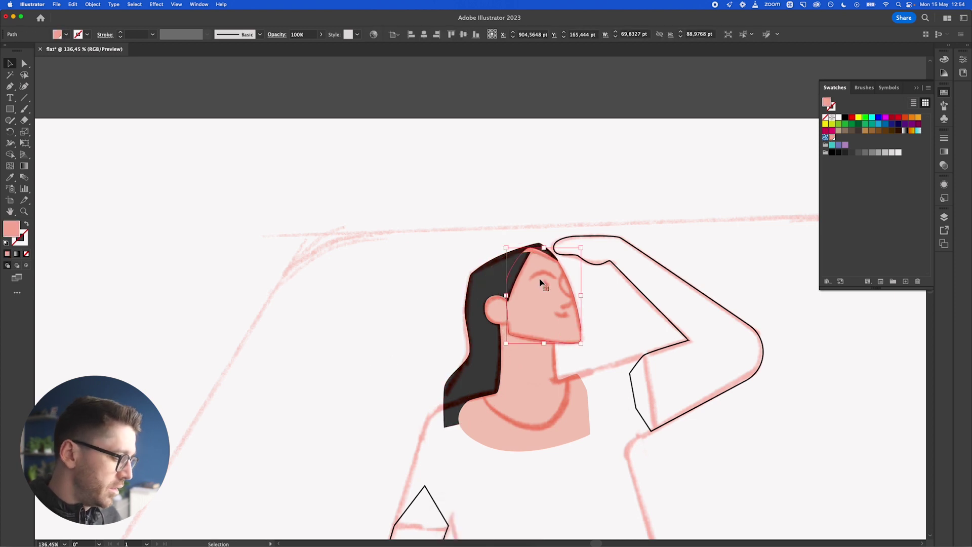
{"action": "key", "text": "super+bracketright"}
{"action": "key", "text": "super+bracketleft"}
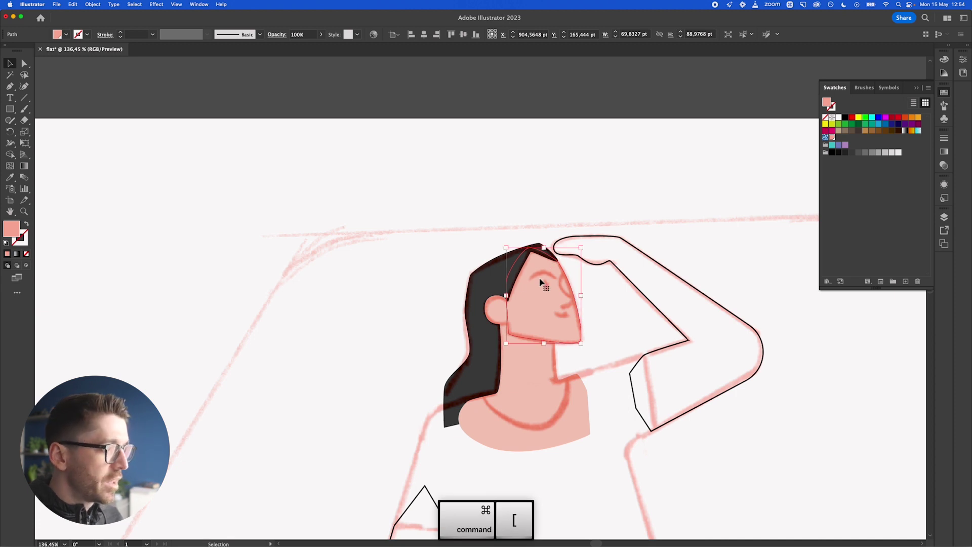
{"action": "left_click", "coordinate": [426, 249]}
Step: Remove the stroke from both arm shapes together and fill them with the skin-tone swatch
{"action": "scroll", "coordinate": [523, 341], "scroll_direction": "down", "scroll_amount": 3}
{"action": "left_click", "coordinate": [426, 492]}
{"action": "left_click", "coordinate": [462, 470], "text": "shift"}
{"action": "key", "text": "x"}
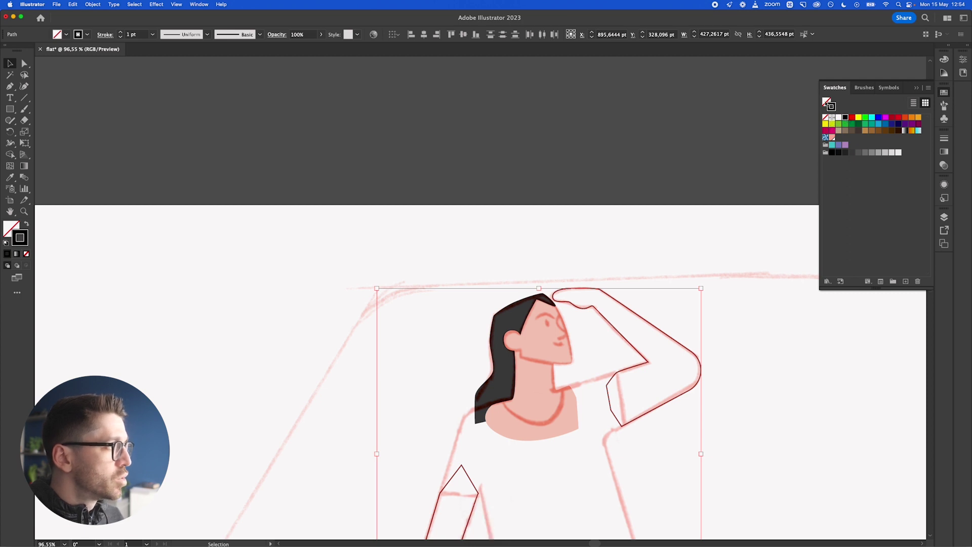
{"action": "key", "text": "x"}
{"action": "key", "text": "x"}
{"action": "key", "text": "x"}
{"action": "key", "text": "x"}
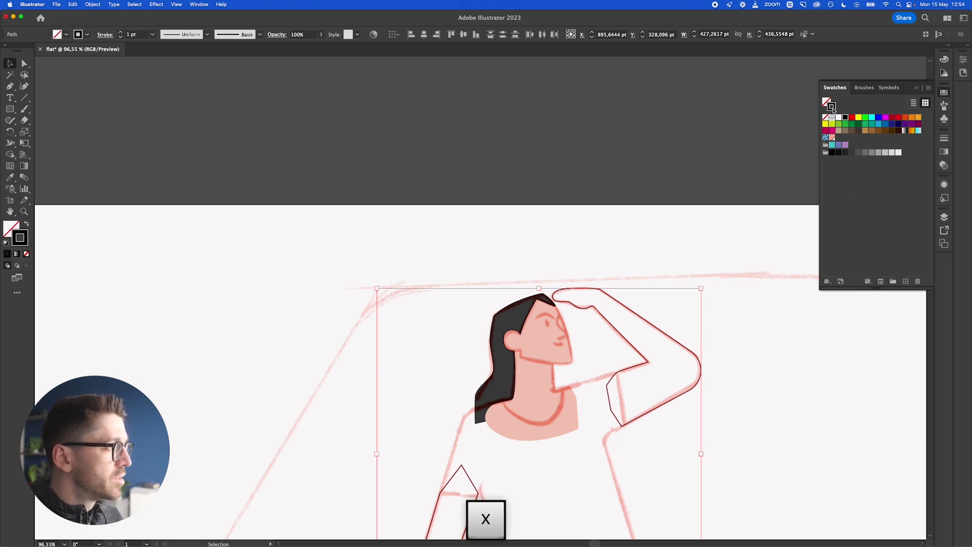
{"action": "left_click", "coordinate": [825, 123]}
{"action": "left_click", "coordinate": [826, 118]}
{"action": "key", "text": "x"}
{"action": "left_click", "coordinate": [832, 138]}
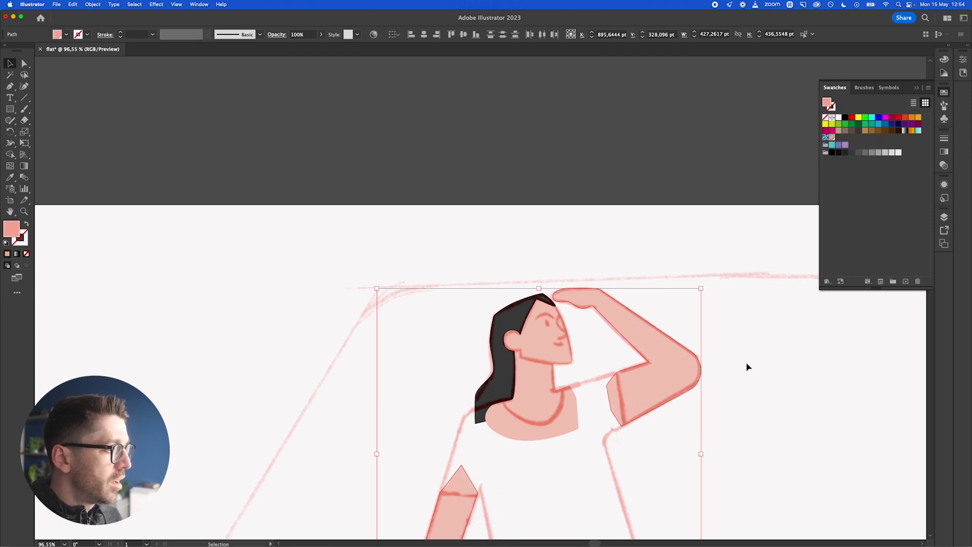
{"action": "left_click", "coordinate": [748, 368]}
Step: Start the T-shirt outline with the Pen tool from the raised sleeve's upper edge, along the shoulder, around the curved neckline to the opposite shoulder
{"action": "scroll", "coordinate": [747, 366], "scroll_direction": "down", "scroll_amount": 5}
{"action": "scroll", "coordinate": [710, 339], "scroll_direction": "down", "scroll_amount": 3}
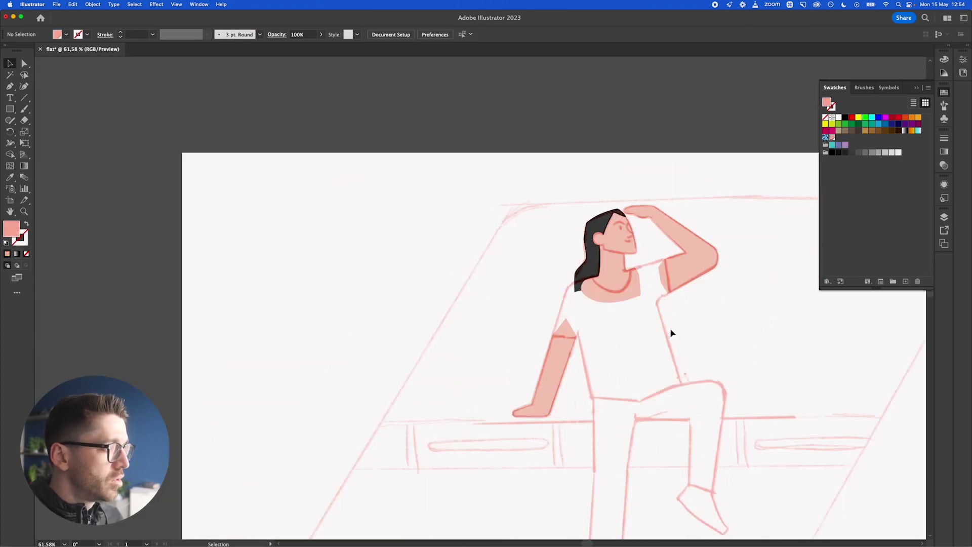
{"action": "scroll", "coordinate": [647, 289], "scroll_direction": "up", "scroll_amount": 6}
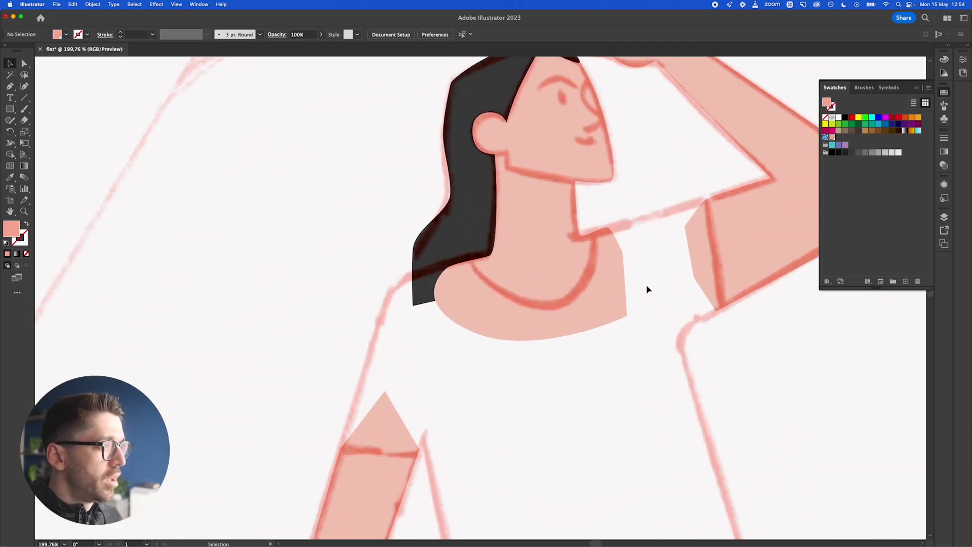
{"action": "key", "text": "p"}
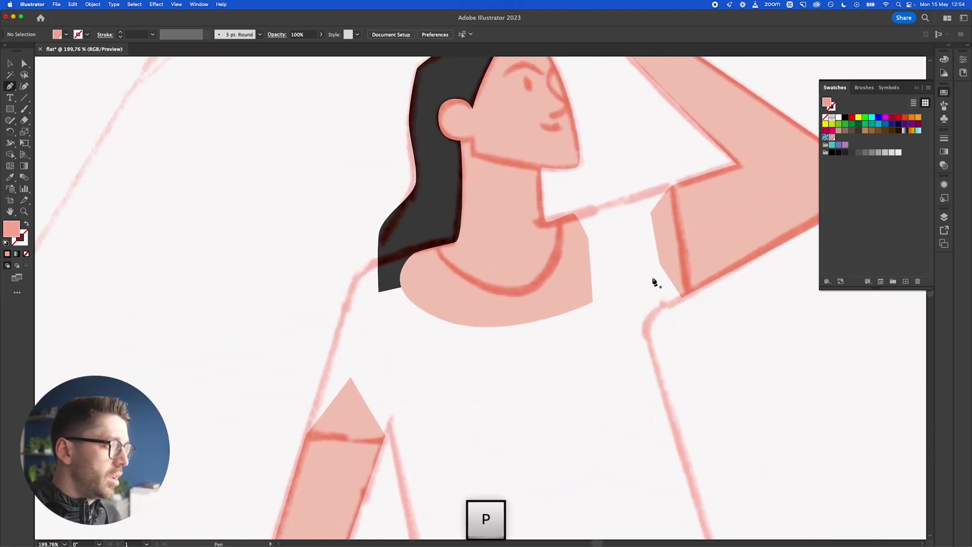
{"action": "left_click", "coordinate": [674, 185]}
{"action": "scroll", "coordinate": [559, 228], "scroll_direction": "down", "scroll_amount": 2}
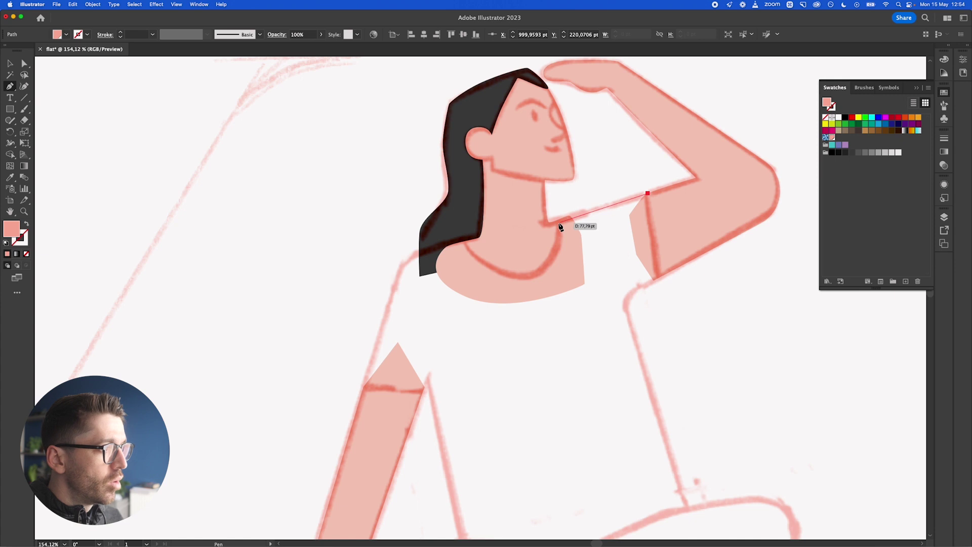
{"action": "left_click", "coordinate": [558, 222]}
{"action": "left_click_drag", "start_coordinate": [532, 275], "coordinate": [494, 287]}
{"action": "left_click", "coordinate": [464, 241]}
{"action": "left_click", "coordinate": [403, 251]}
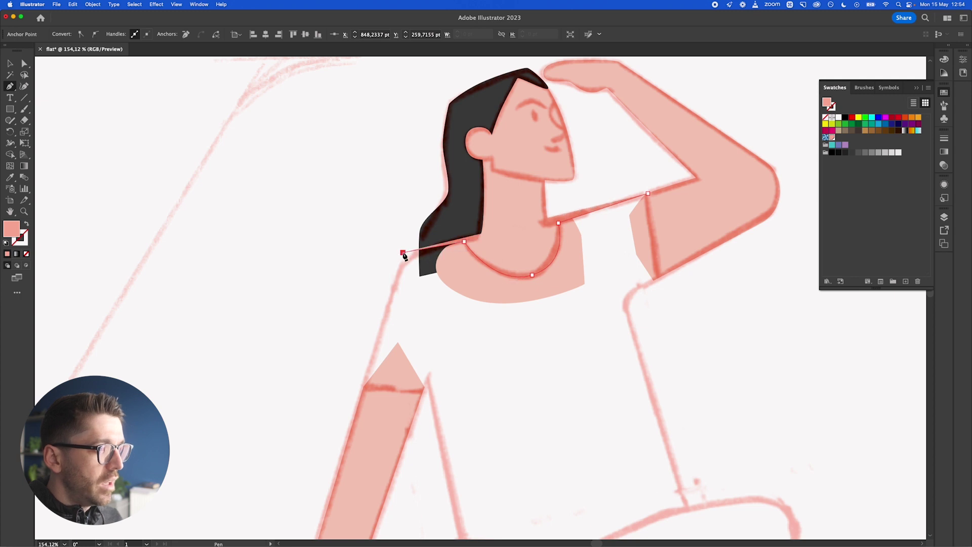
Step: Continue the T-shirt outline down the lowered arm's sleeve, across its cuff to the armpit, down the side and along the hem
{"action": "left_click", "coordinate": [362, 392]}
{"action": "left_click", "coordinate": [422, 394]}
{"action": "left_click", "coordinate": [430, 375]}
{"action": "scroll", "coordinate": [430, 375], "scroll_direction": "down", "scroll_amount": 5}
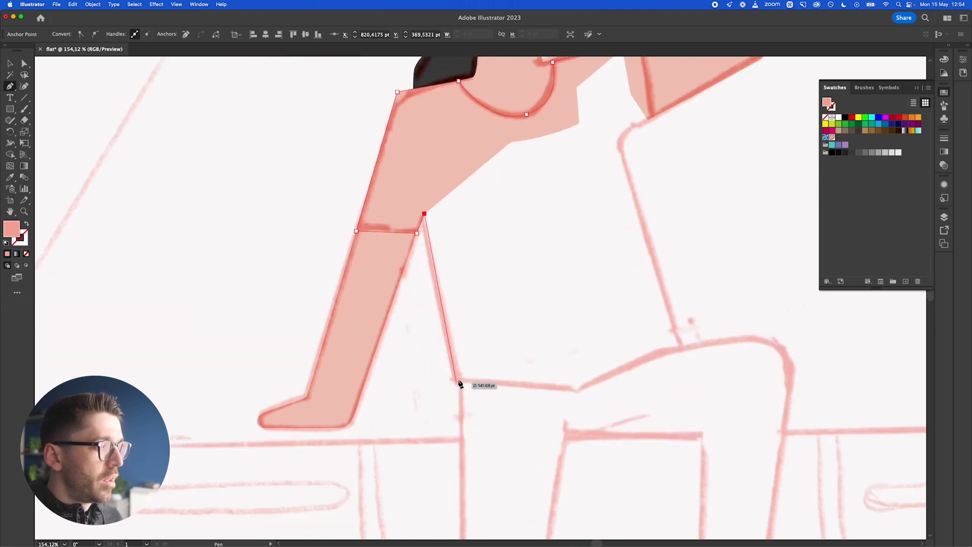
{"action": "left_click", "coordinate": [458, 379]}
{"action": "left_click", "coordinate": [579, 390]}
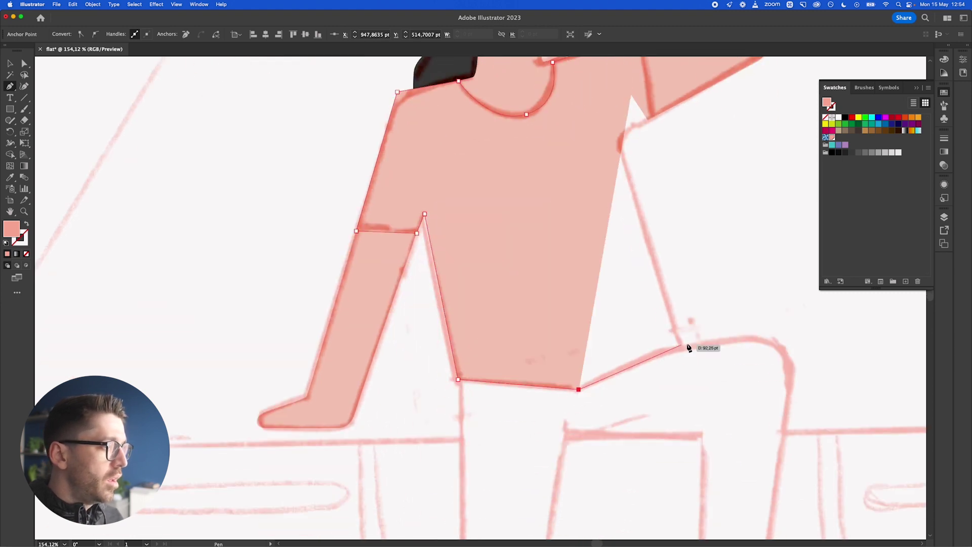
{"action": "left_click", "coordinate": [683, 346]}
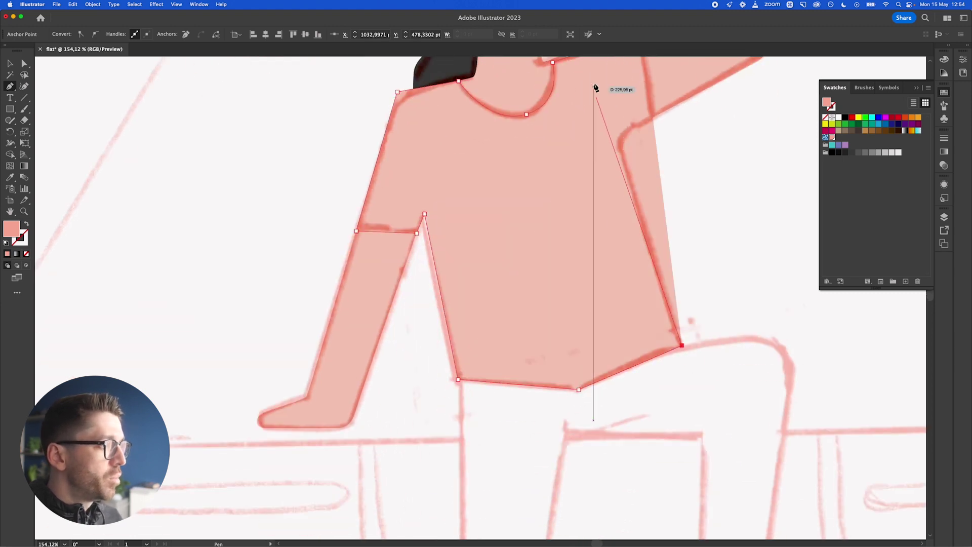
Step: Close the T-shirt outline up the other side and around the raised sleeve, and fill it with the dark grey swatch
{"action": "left_click", "coordinate": [613, 131]}
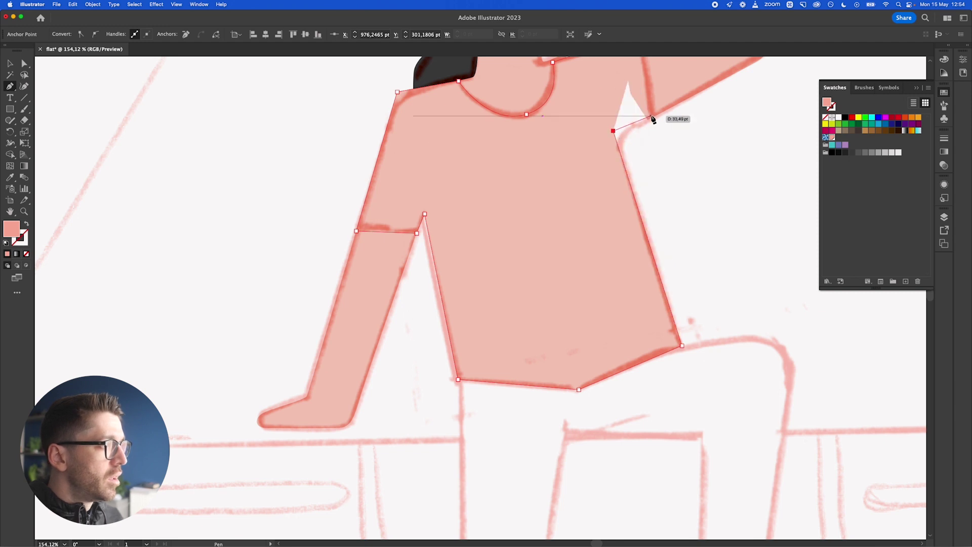
{"action": "left_click", "coordinate": [657, 116]}
{"action": "scroll", "coordinate": [653, 118], "scroll_direction": "up", "scroll_amount": 3}
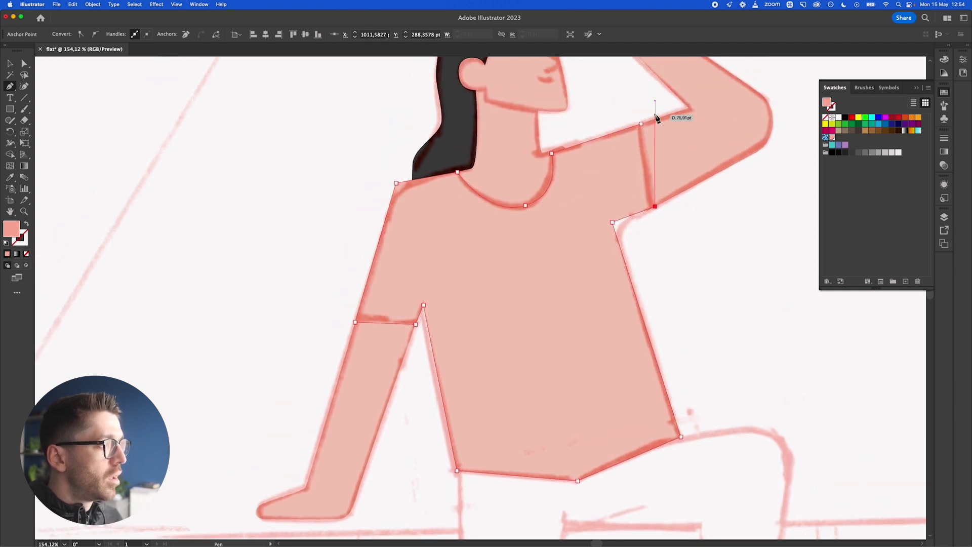
{"action": "left_click", "coordinate": [641, 124]}
{"action": "key", "text": "v"}
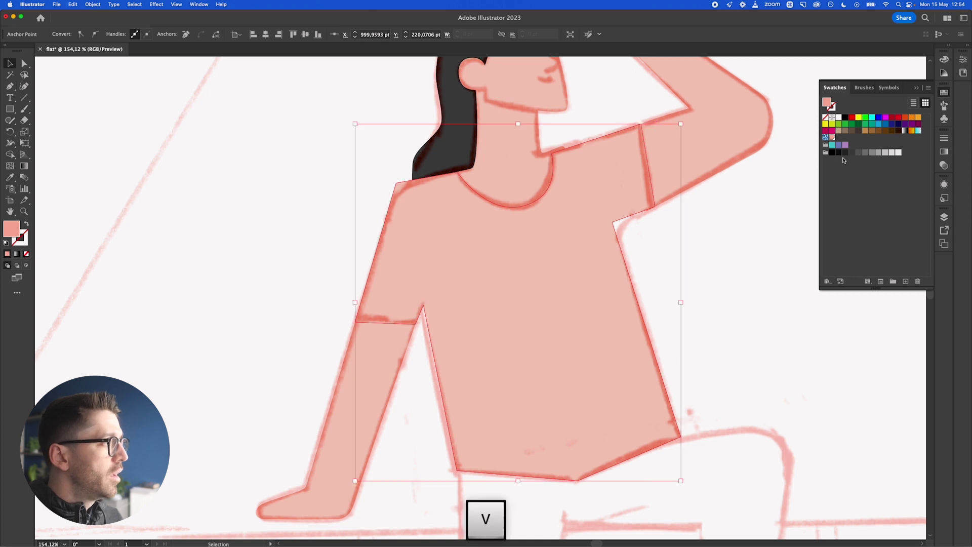
{"action": "left_click", "coordinate": [859, 153]}
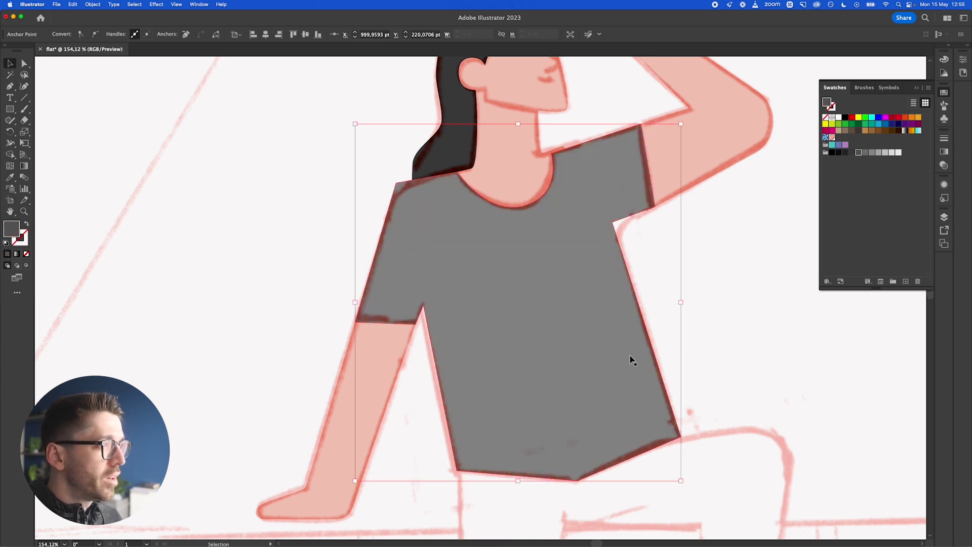
Step: Round the T-shirt's shoulder corner above the lowered arm to a radius of about 32 pt
{"action": "left_click", "coordinate": [676, 275]}
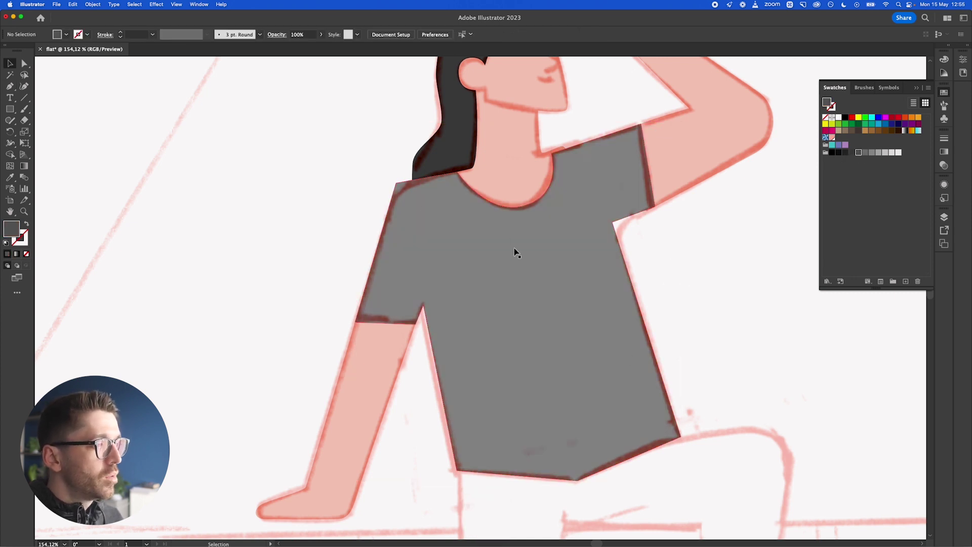
{"action": "key", "text": "a"}
{"action": "left_click", "coordinate": [397, 184]}
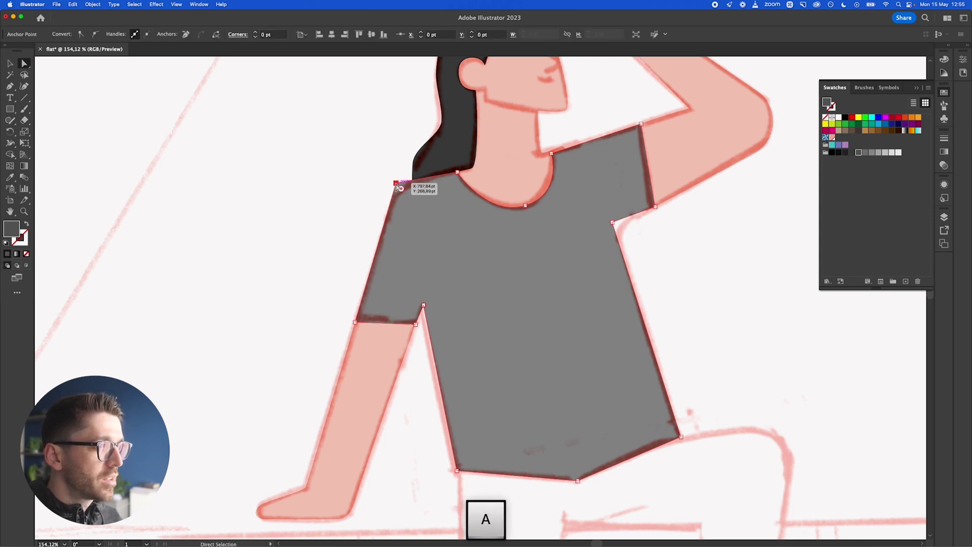
{"action": "left_click_drag", "start_coordinate": [406, 193], "coordinate": [435, 220]}
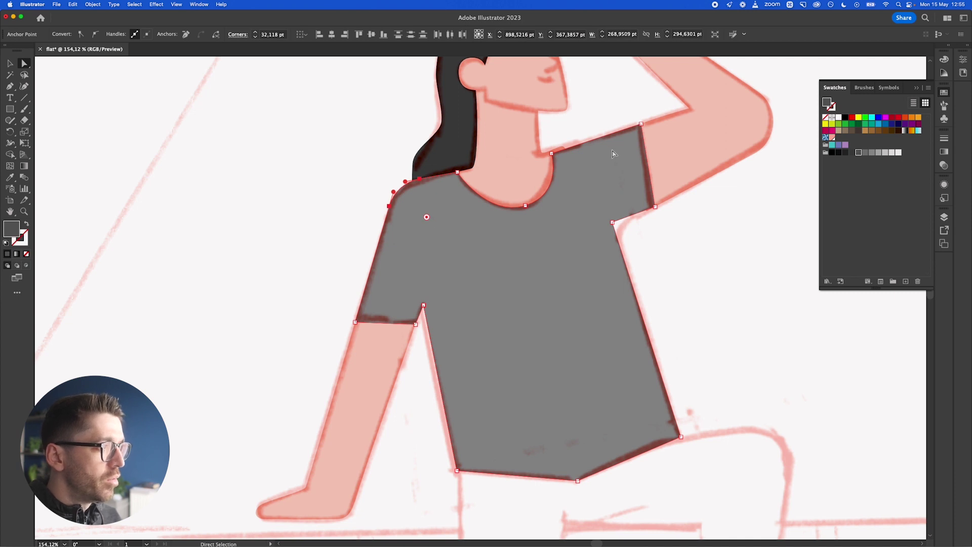
Step: Move the neck shape's anchor points at the base of the neck down so they tuck under the T-shirt's collar
{"action": "scroll", "coordinate": [554, 151], "scroll_direction": "up", "scroll_amount": 6}
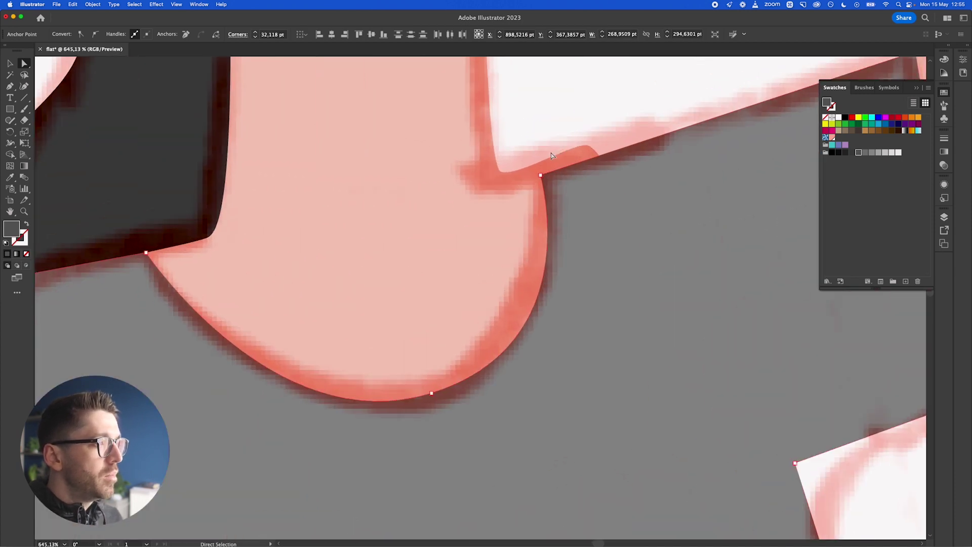
{"action": "key", "text": "a"}
{"action": "left_click", "coordinate": [505, 174]}
{"action": "left_click", "coordinate": [501, 172]}
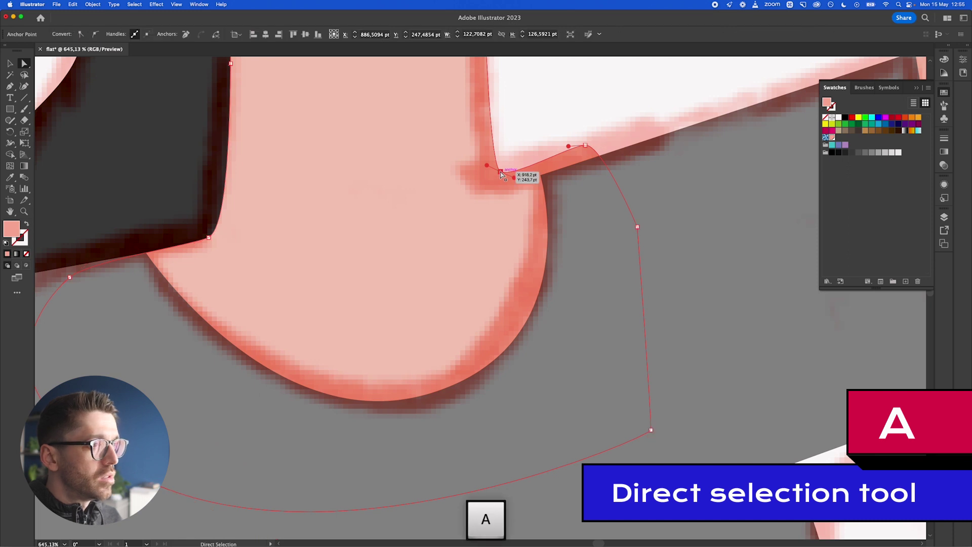
{"action": "left_click_drag", "start_coordinate": [500, 172], "coordinate": [501, 183]}
{"action": "left_click_drag", "start_coordinate": [586, 146], "coordinate": [545, 172]}
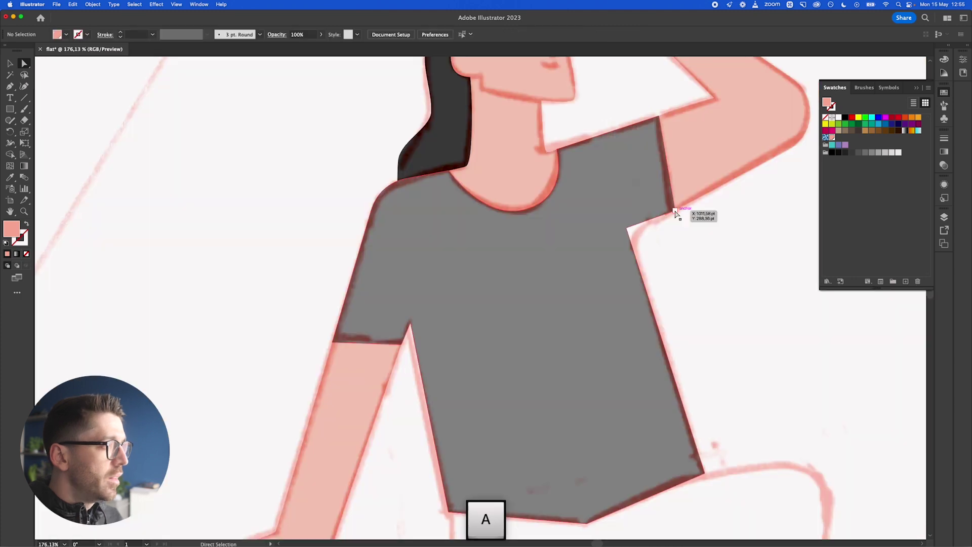
Step: Extend the raised sleeve's lower corner outward along the arm and move the arm shape's underside anchor point to meet it
{"action": "left_click", "coordinate": [676, 209]}
{"action": "left_click_drag", "start_coordinate": [675, 210], "coordinate": [691, 202]}
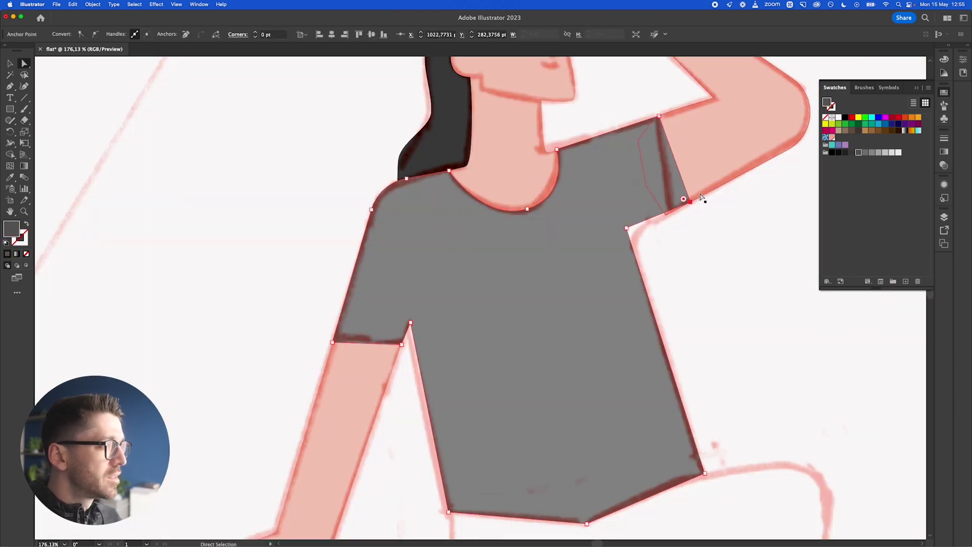
{"action": "scroll", "coordinate": [689, 224], "scroll_direction": "up", "scroll_amount": 5}
{"action": "left_click", "coordinate": [639, 238]}
{"action": "key", "text": "a"}
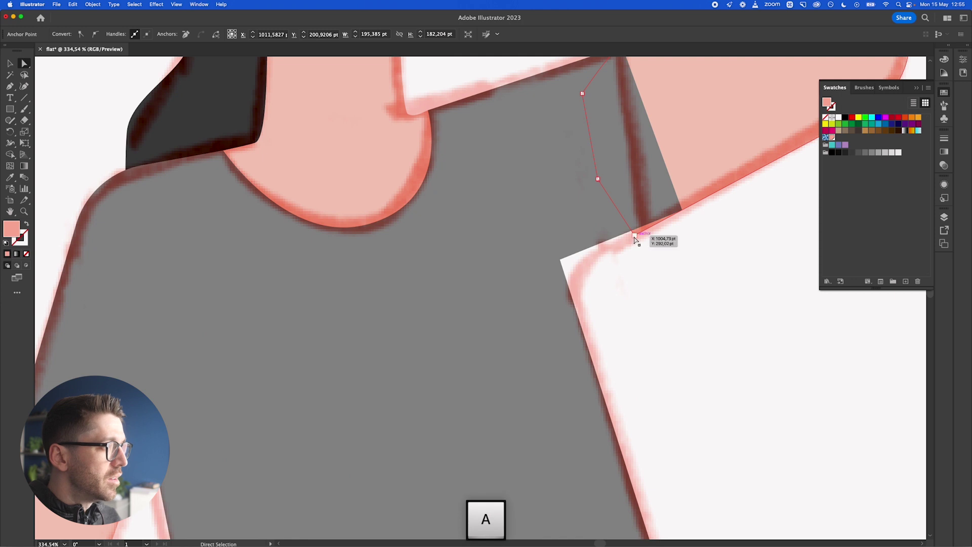
{"action": "left_click", "coordinate": [635, 236]}
{"action": "left_click_drag", "start_coordinate": [634, 236], "coordinate": [682, 216]}
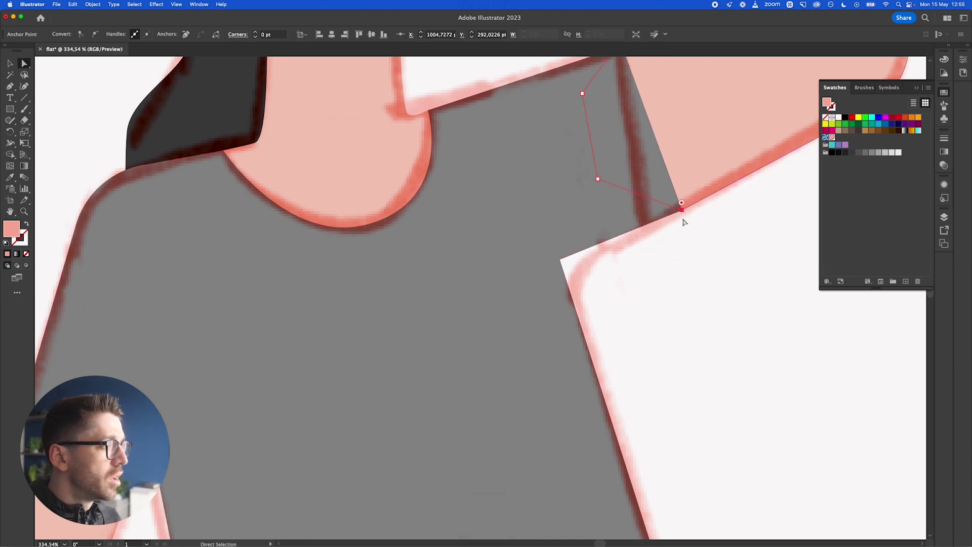
{"action": "left_click", "coordinate": [679, 245]}
Step: Select both armpit corners of the T-shirt and round them slightly together
{"action": "scroll", "coordinate": [682, 246], "scroll_direction": "down", "scroll_amount": 4}
{"action": "scroll", "coordinate": [681, 247], "scroll_direction": "up", "scroll_amount": 3}
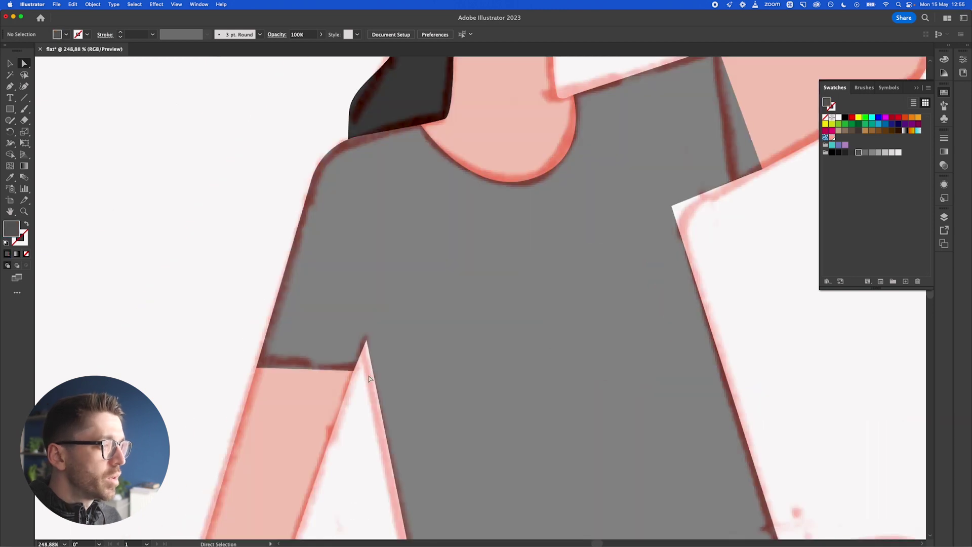
{"action": "left_click", "coordinate": [367, 340]}
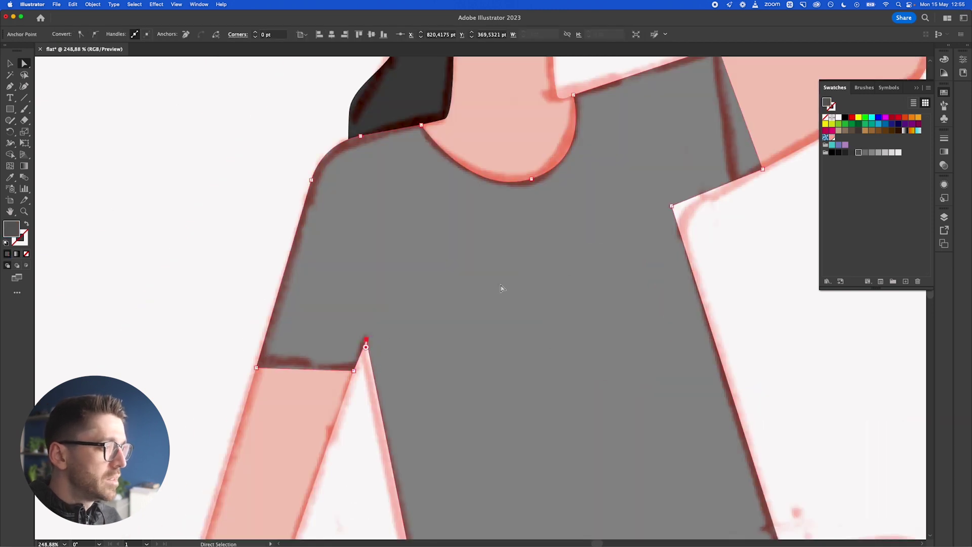
{"action": "left_click", "coordinate": [672, 206], "text": "shift"}
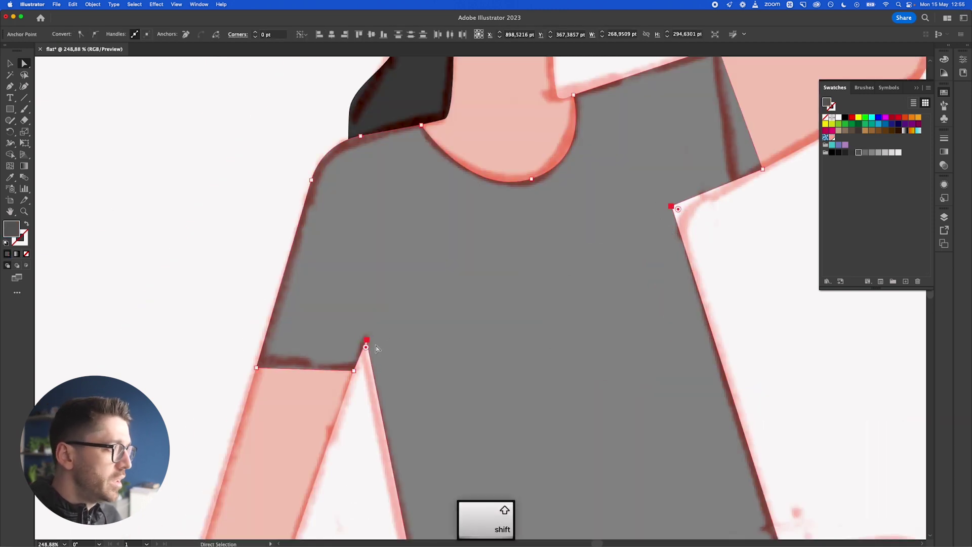
{"action": "mouse_move", "coordinate": [682, 209]}
{"action": "left_mouse_down"}
{"action": "mouse_move", "coordinate": [700, 213]}
{"action": "mouse_move", "coordinate": [685, 212]}
{"action": "left_mouse_up"}
Step: Start the trousers outline with the Pen tool from the T-shirt hem, down the straight leg, across its cuff and up to the crotch
{"action": "key", "text": "p"}
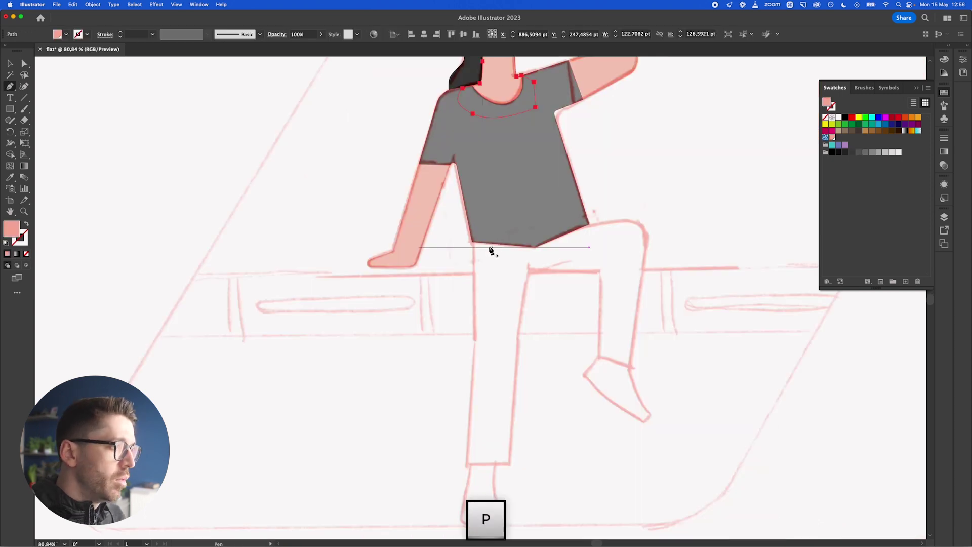
{"action": "left_click", "coordinate": [472, 243]}
{"action": "left_click", "coordinate": [475, 340]}
{"action": "left_click", "coordinate": [466, 466]}
{"action": "left_click", "coordinate": [509, 463]}
{"action": "left_click_drag", "start_coordinate": [518, 337], "coordinate": [523, 320]}
{"action": "left_click", "coordinate": [529, 270]}
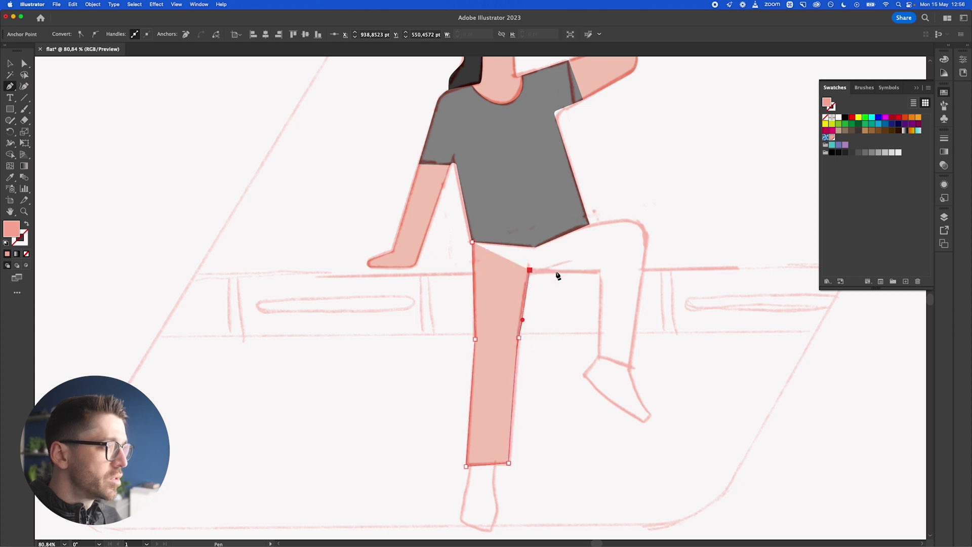
Step: Continue the trousers outline under the thigh, around the bent leg's cuff and up to the knee, and close it along the T-shirt hem
{"action": "left_click", "coordinate": [600, 270]}
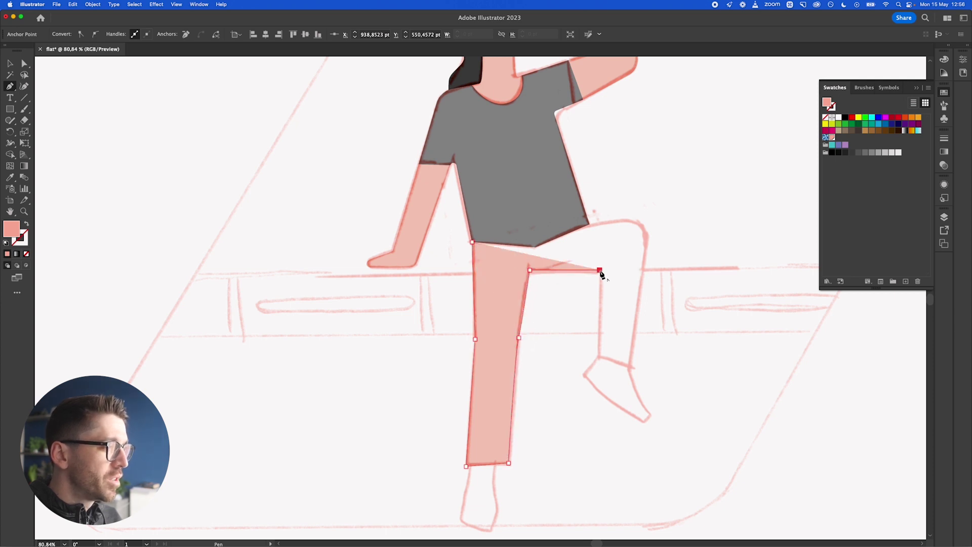
{"action": "left_click", "coordinate": [601, 357]}
{"action": "left_click", "coordinate": [631, 368]}
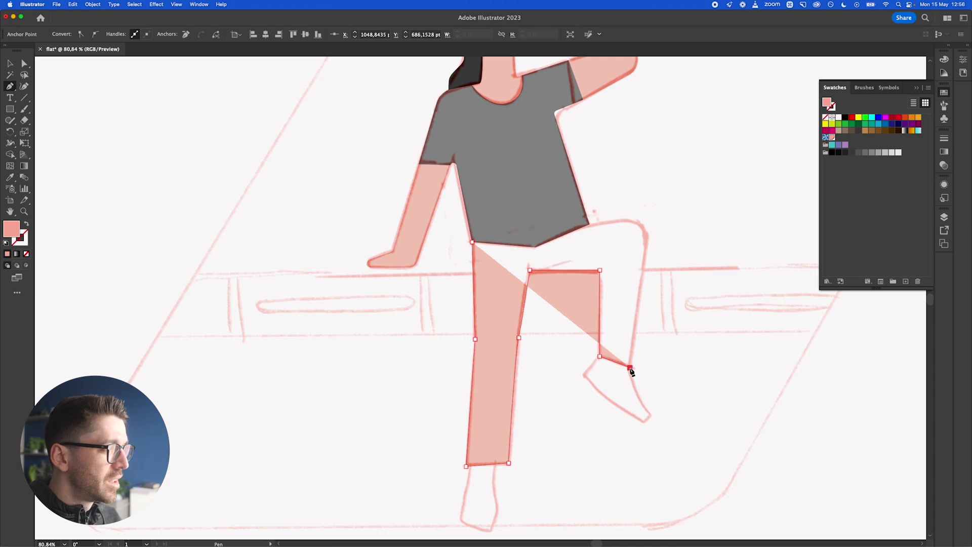
{"action": "left_click", "coordinate": [652, 217]}
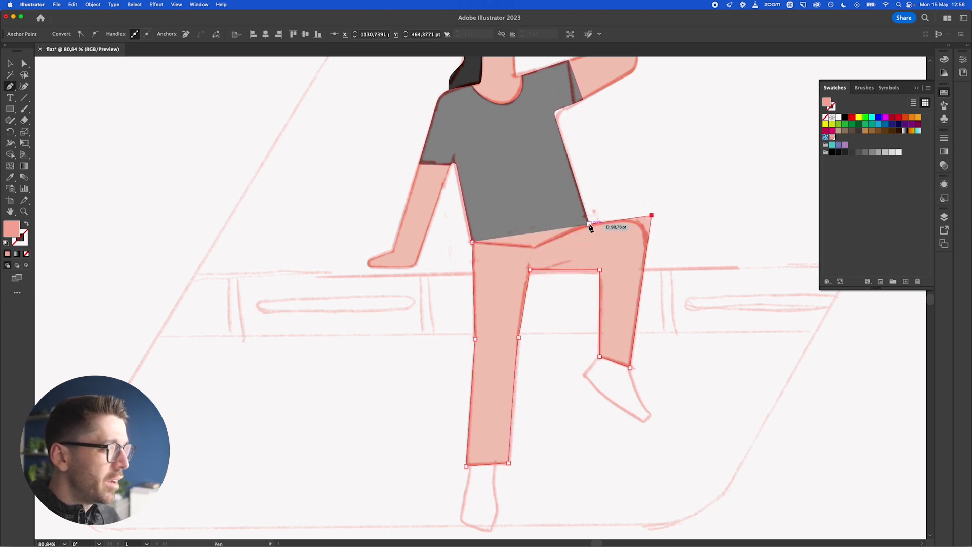
{"action": "left_click", "coordinate": [536, 247]}
{"action": "left_click", "coordinate": [472, 242]}
{"action": "key", "text": "v"}
{"action": "left_click", "coordinate": [684, 261]}
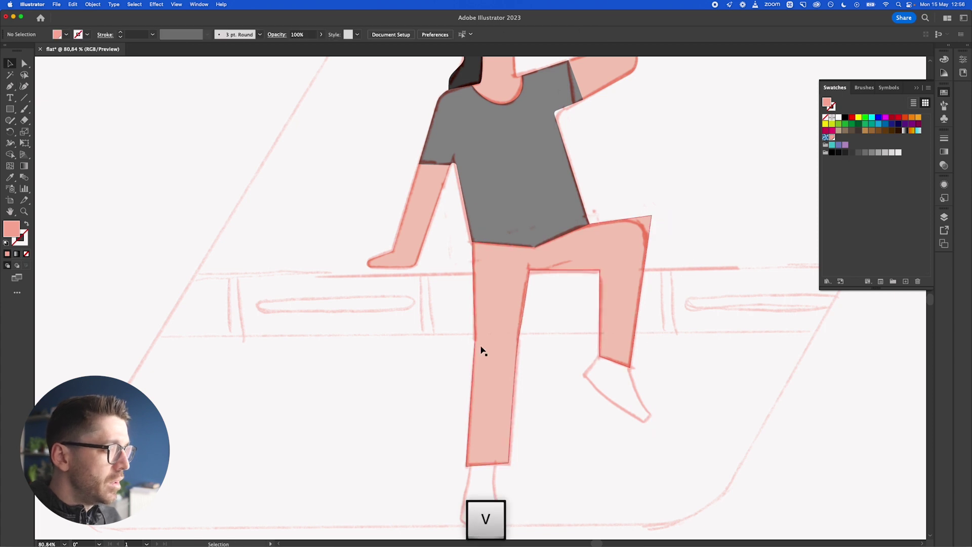
Step: Round the sharp knee corner of the trousers to follow the sketched curve
{"action": "key", "text": "a"}
{"action": "left_click", "coordinate": [651, 216]}
{"action": "left_click_drag", "start_coordinate": [648, 222], "coordinate": [640, 259]}
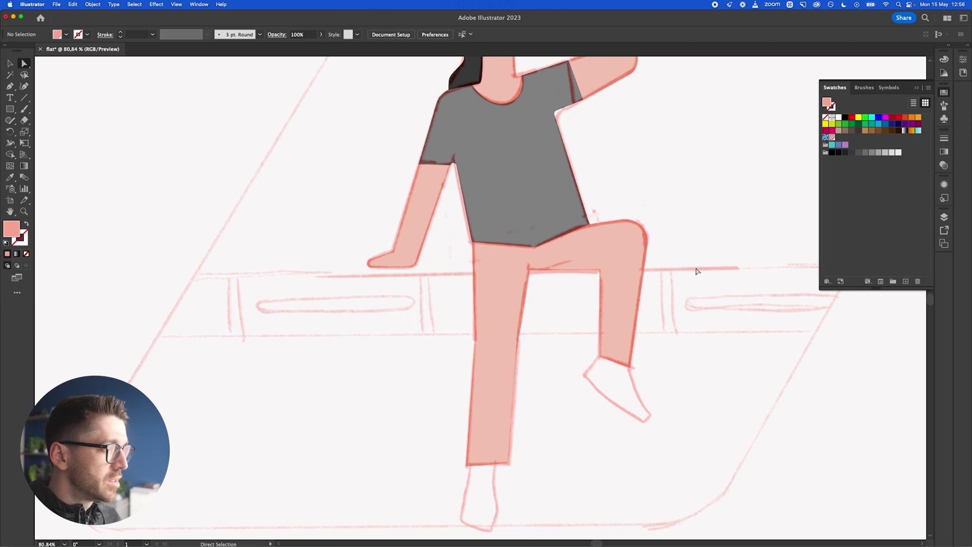
{"action": "left_click", "coordinate": [697, 269]}
Step: Draw the foot below the straight leg as a closed Pen tool shape with a rounded toe, using the T-shirt's dark grey fill
{"action": "scroll", "coordinate": [517, 477], "scroll_direction": "down", "scroll_amount": 3}
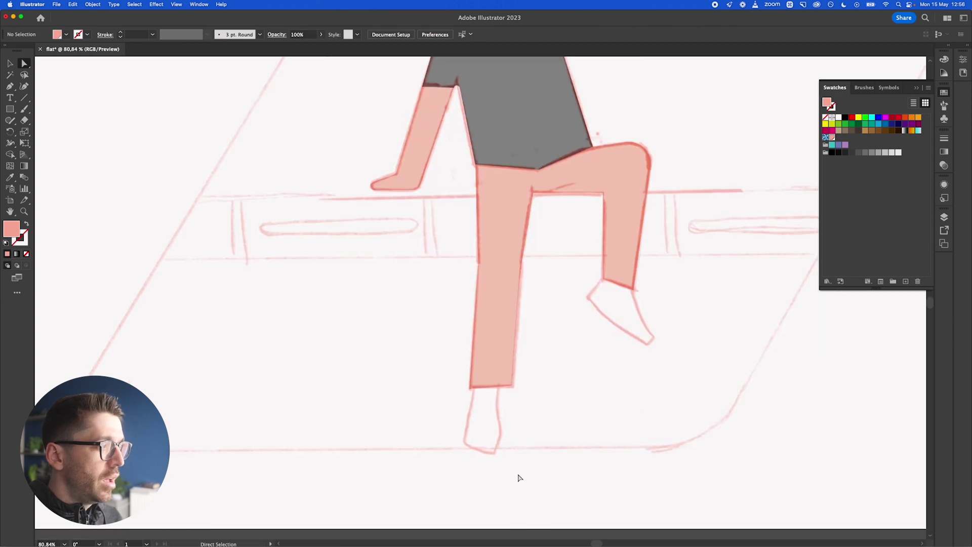
{"action": "left_click", "coordinate": [550, 139]}
{"action": "key", "text": "p"}
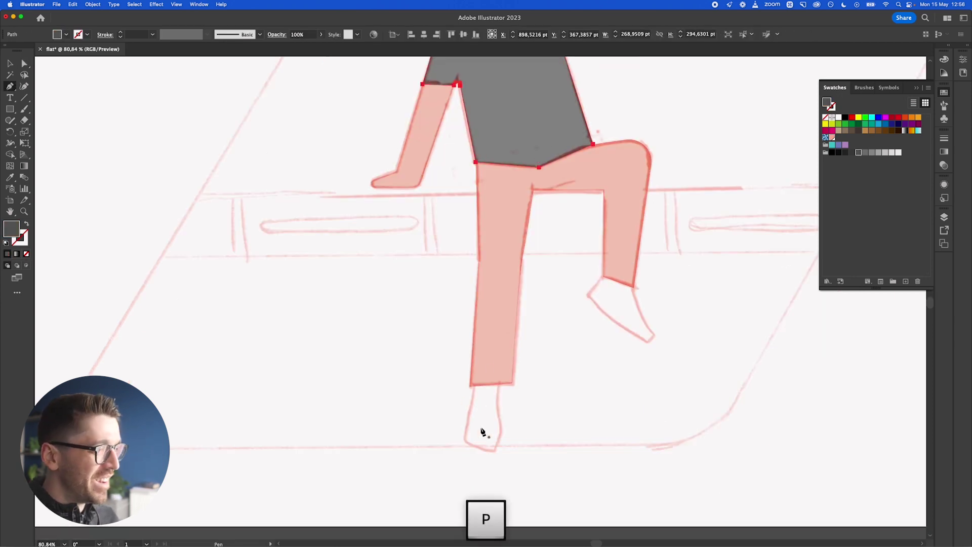
{"action": "scroll", "coordinate": [483, 432], "scroll_direction": "up", "scroll_amount": 3}
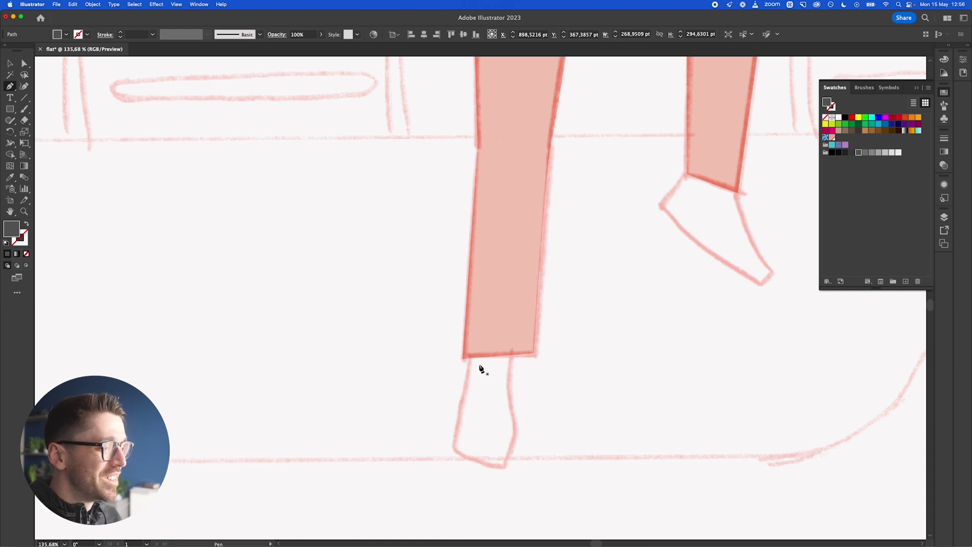
{"action": "left_click", "coordinate": [472, 349]}
{"action": "left_click_drag", "start_coordinate": [468, 378], "coordinate": [464, 400]}
{"action": "left_click_drag", "start_coordinate": [452, 446], "coordinate": [452, 453]}
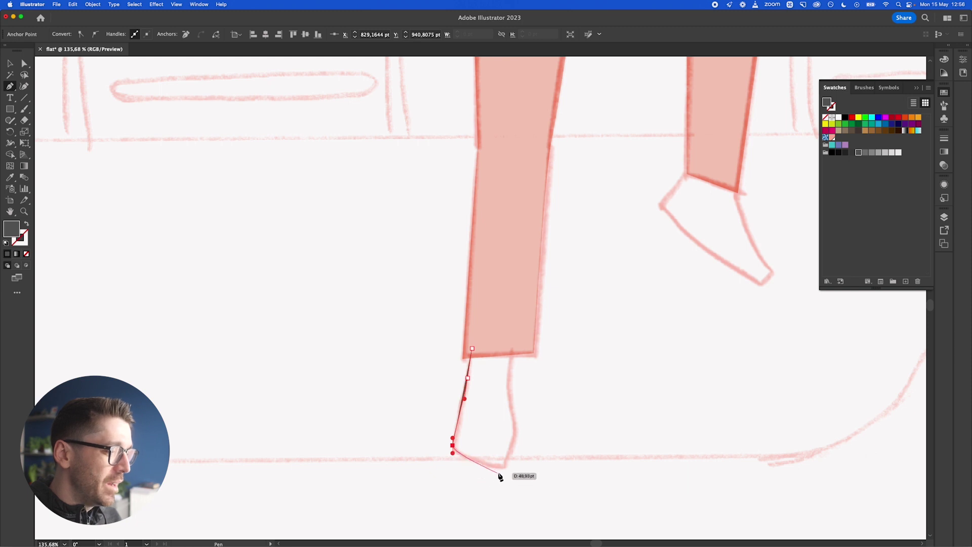
{"action": "left_click", "coordinate": [478, 477]}
{"action": "left_click_drag", "start_coordinate": [477, 477], "coordinate": [514, 445]}
{"action": "left_click_drag", "start_coordinate": [509, 381], "coordinate": [510, 375]}
{"action": "left_click", "coordinate": [514, 340]}
{"action": "left_click", "coordinate": [472, 349]}
{"action": "key", "text": "v"}
Step: Draw the raised foot below the bent leg's cuff as a closed dark grey Pen tool shape with a rounded toe and curved instep
{"action": "key", "text": "p"}
{"action": "left_click", "coordinate": [693, 167]}
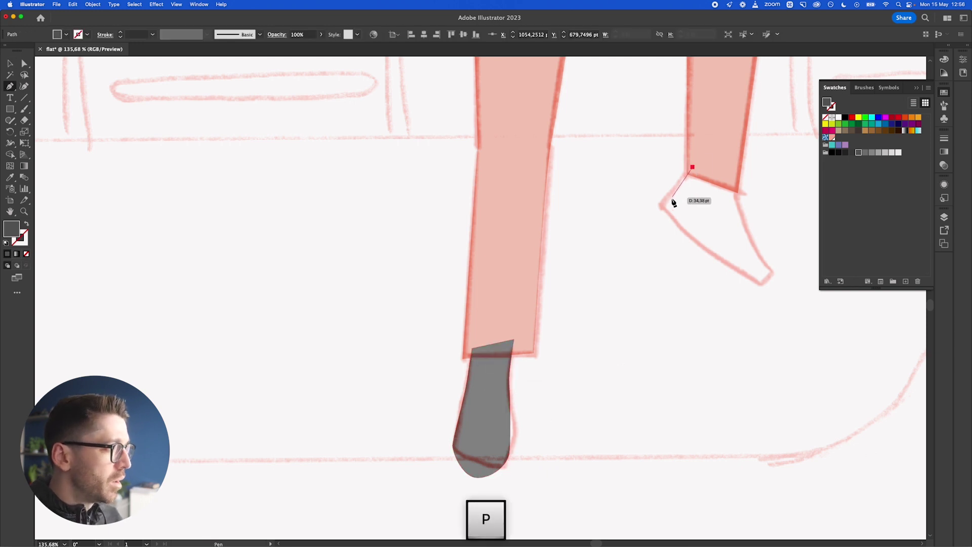
{"action": "left_click", "coordinate": [665, 209]}
{"action": "left_click_drag", "start_coordinate": [763, 286], "coordinate": [769, 292]}
{"action": "left_click_drag", "start_coordinate": [778, 267], "coordinate": [775, 261]}
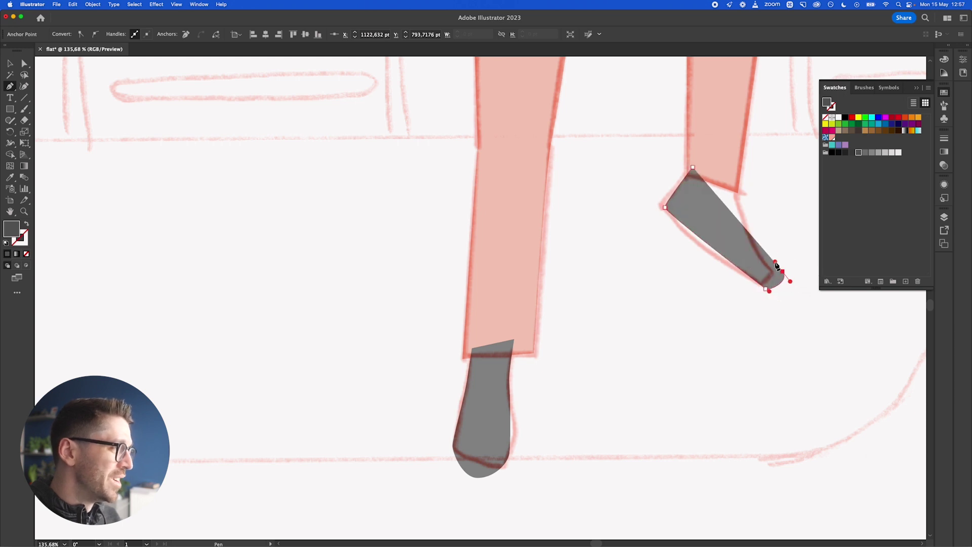
{"action": "left_click_drag", "start_coordinate": [747, 225], "coordinate": [734, 209]}
{"action": "key", "text": "cmd+z"}
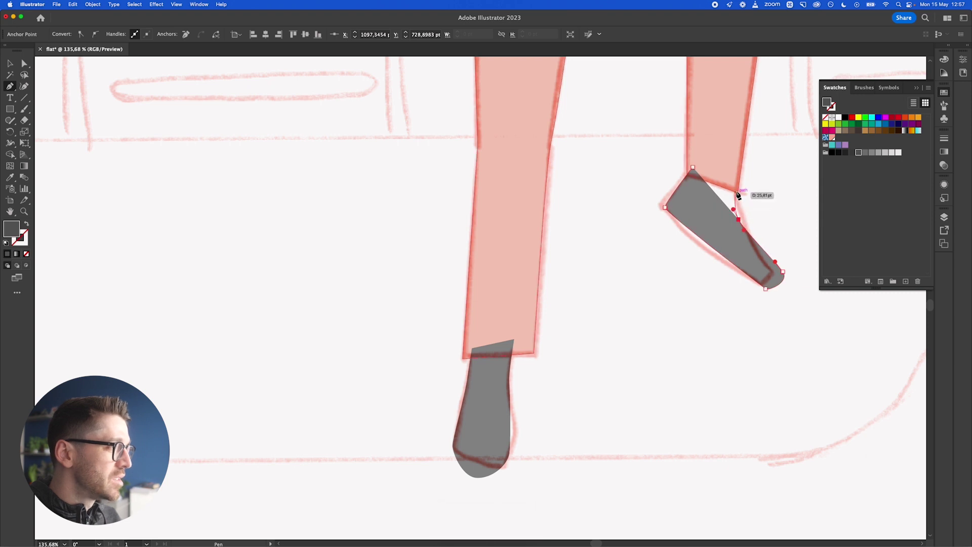
{"action": "left_click", "coordinate": [738, 193]}
{"action": "left_click", "coordinate": [694, 171]}
{"action": "key", "text": "v"}
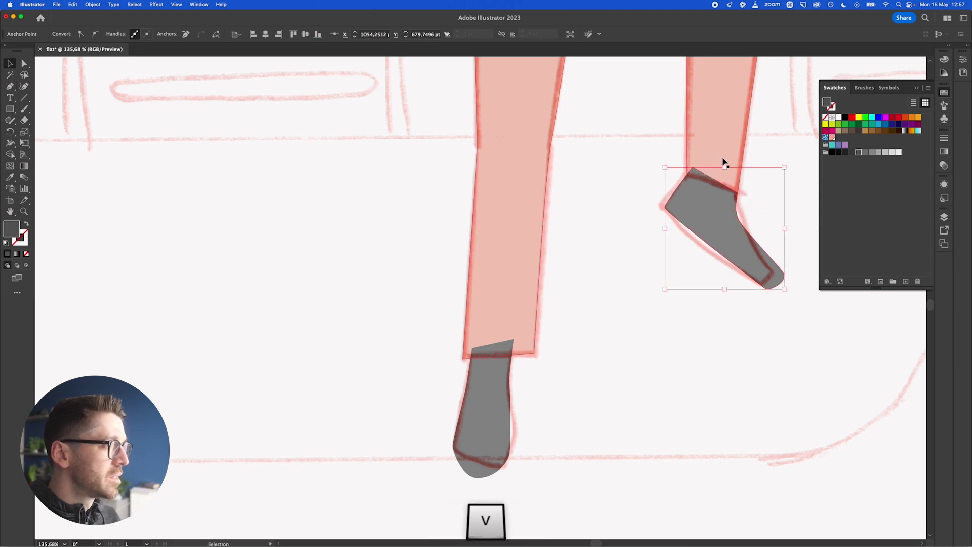
{"action": "left_click", "coordinate": [728, 329]}
Step: Send both foot shapes backward so their upper ends sit behind the trouser cuffs
{"action": "left_click", "coordinate": [710, 246]}
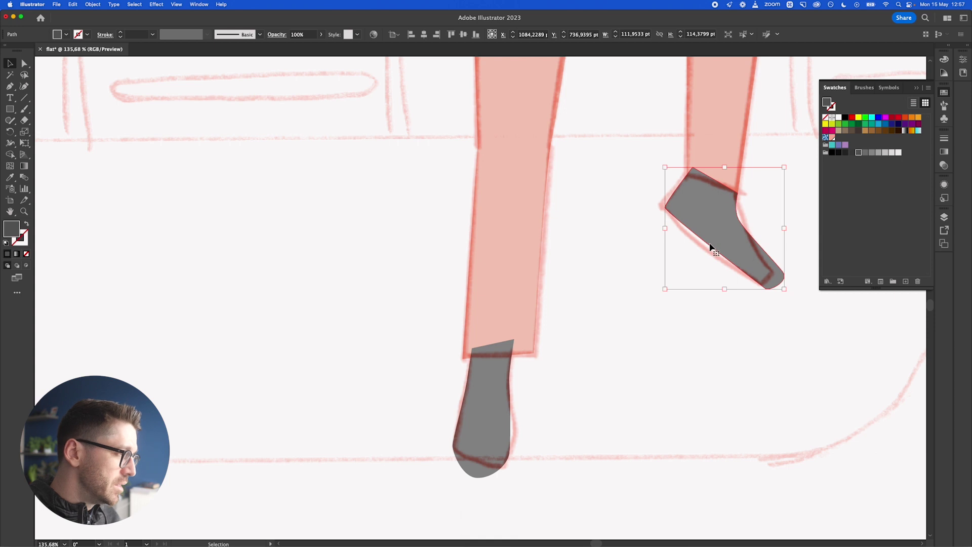
{"action": "key", "text": "super+bracketleft"}
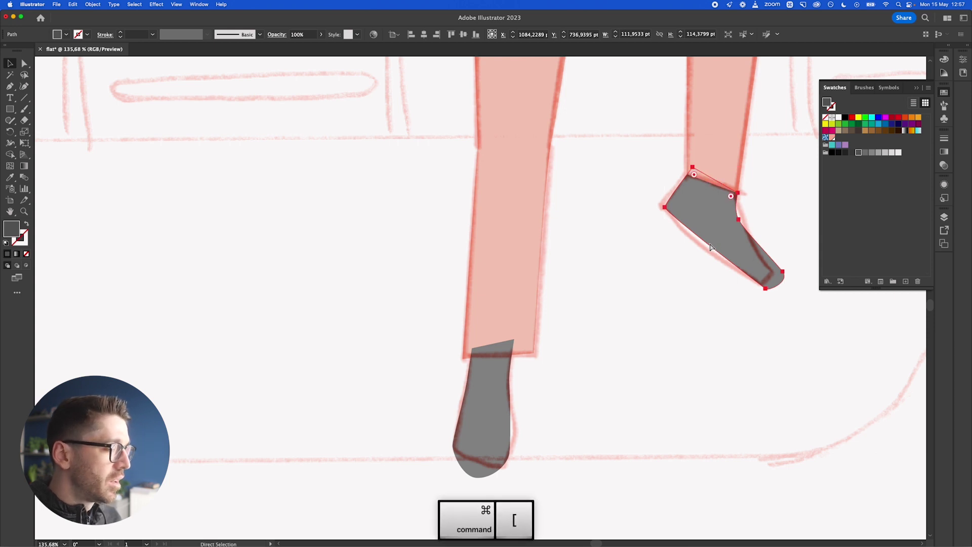
{"action": "left_click", "coordinate": [465, 416]}
{"action": "key", "text": "super+bracketleft"}
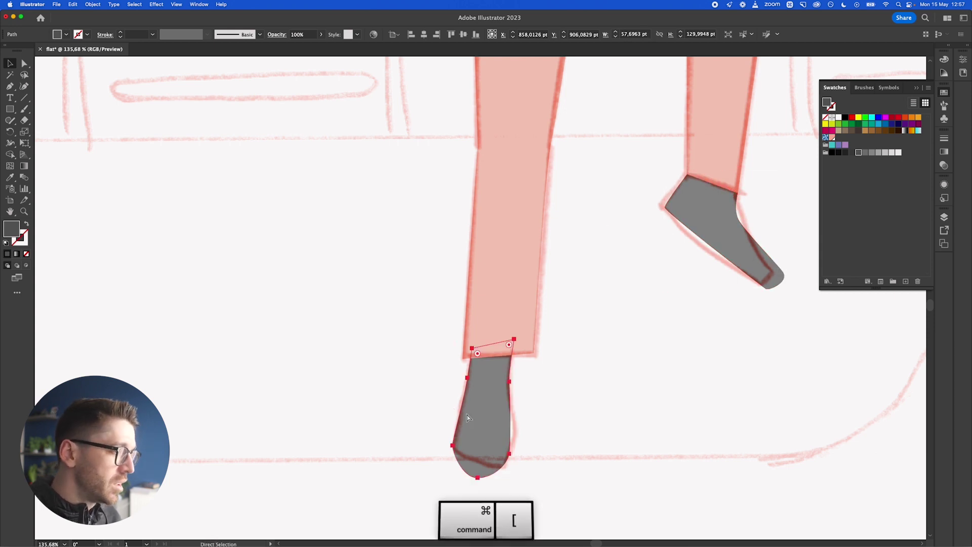
{"action": "key", "text": "v"}
{"action": "left_click", "coordinate": [584, 363]}
Step: Draw a straight slanted line with the Pen tool along the sketched background panel's left side, spanning the panel's full height
{"action": "scroll", "coordinate": [585, 363], "scroll_direction": "down", "scroll_amount": 10}
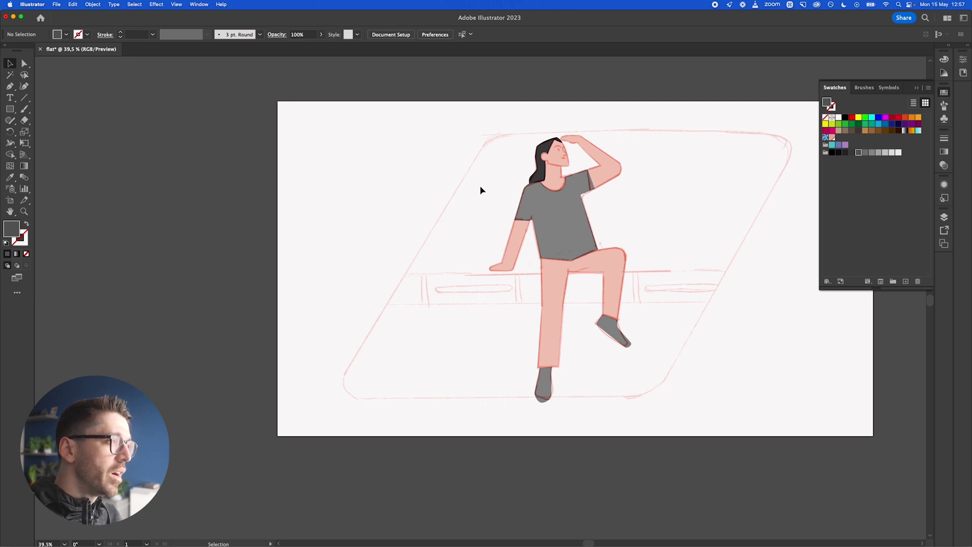
{"action": "key", "text": "p"}
{"action": "left_click", "coordinate": [490, 269]}
{"action": "left_click", "coordinate": [490, 133]}
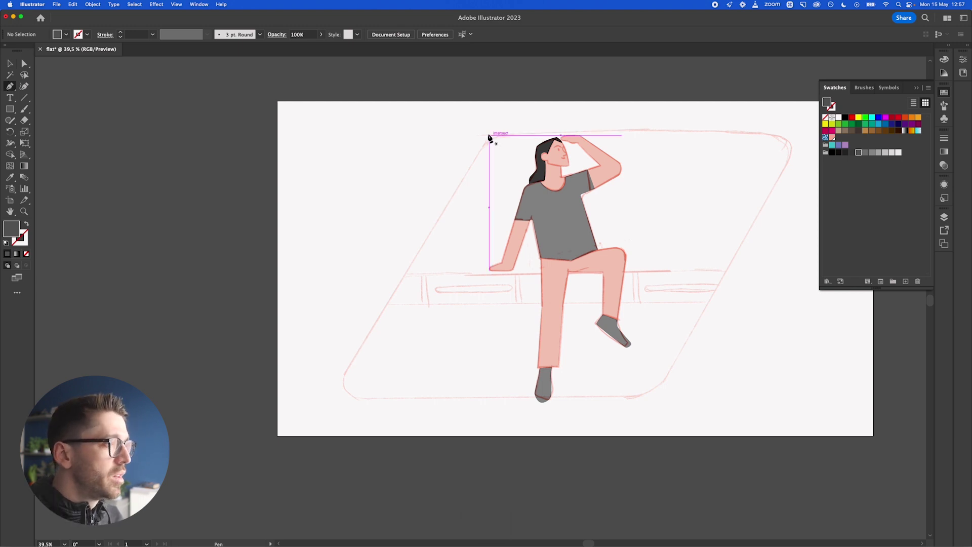
{"action": "key", "text": "Escape"}
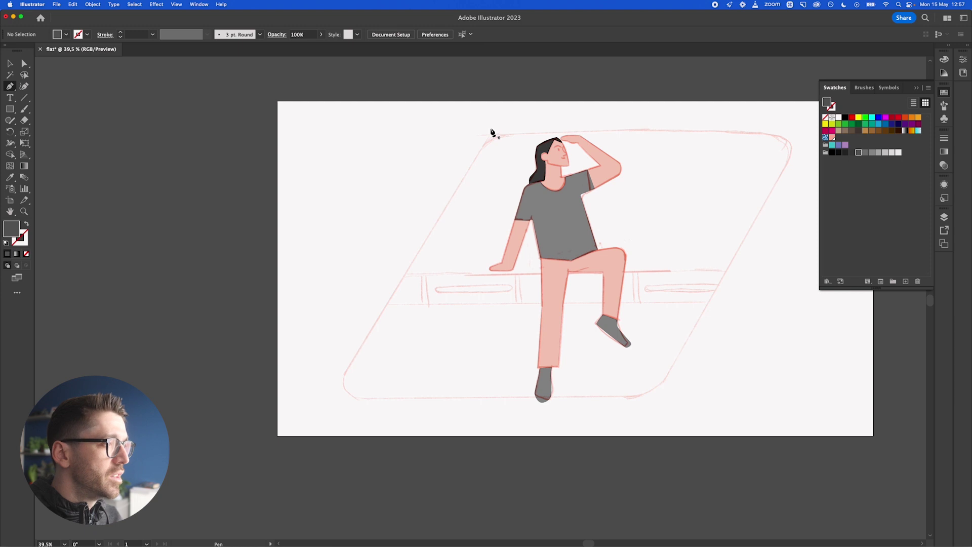
{"action": "left_click", "coordinate": [490, 128]}
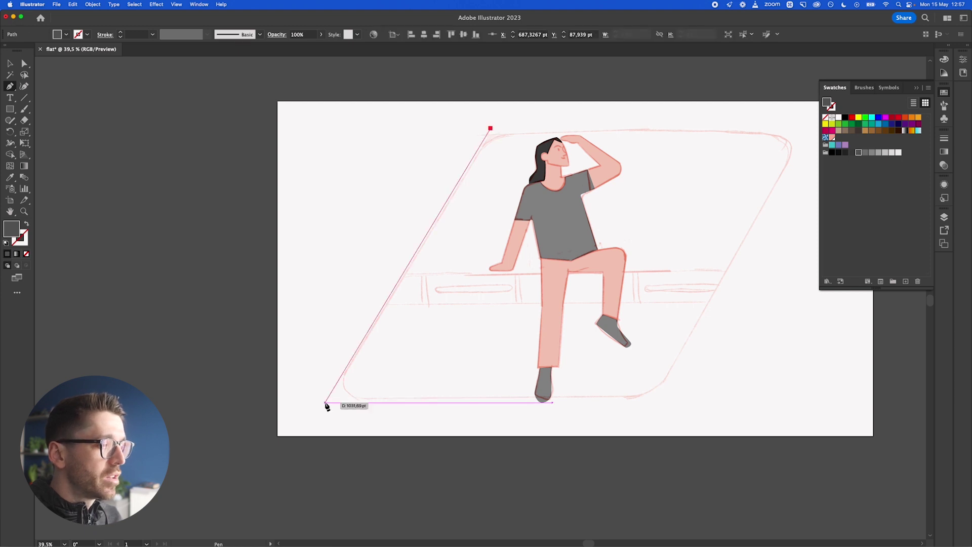
{"action": "left_click", "coordinate": [331, 398]}
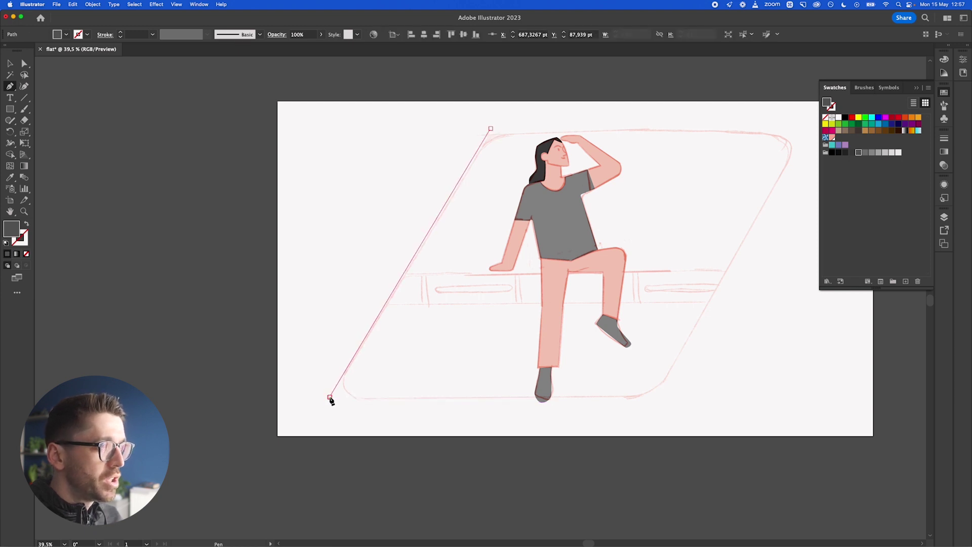
Step: Duplicate the slanted line horizontally to the opposite side of the sketched background panel
{"action": "key", "text": "v"}
{"action": "left_click", "coordinate": [362, 351]}
{"action": "left_click", "coordinate": [383, 310]}
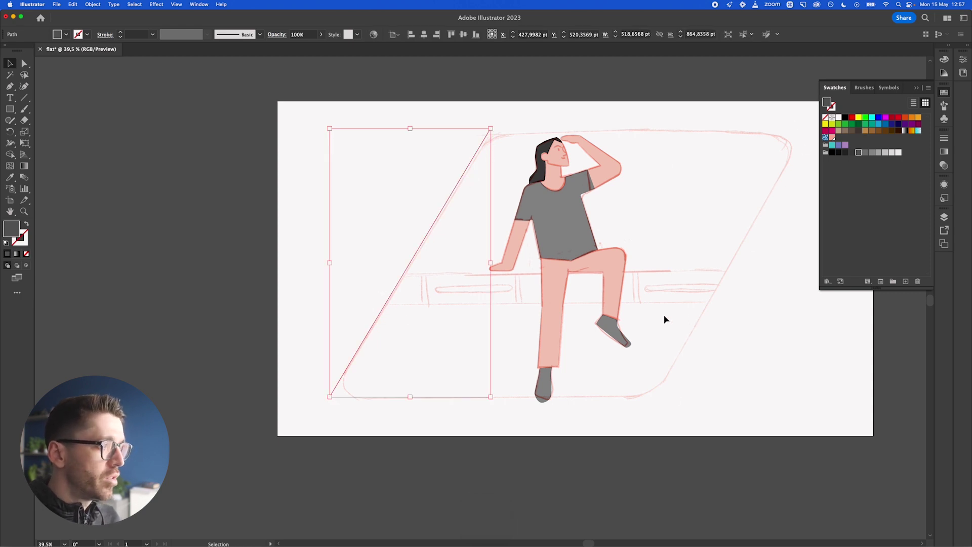
{"action": "key", "text": "alt"}
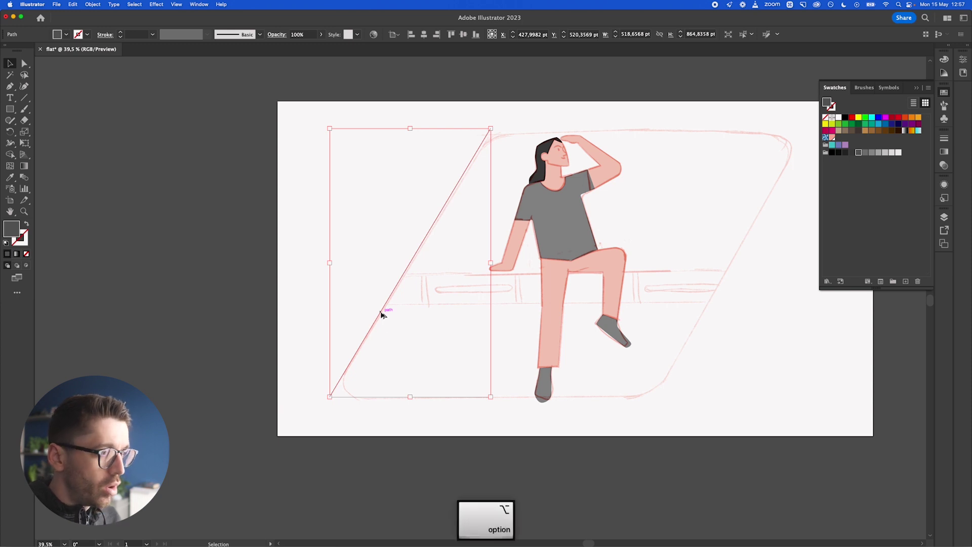
{"action": "left_click_drag", "start_coordinate": [382, 314], "coordinate": [694, 314]}
{"action": "key", "text": "shift"}
{"action": "left_click", "coordinate": [738, 124]}
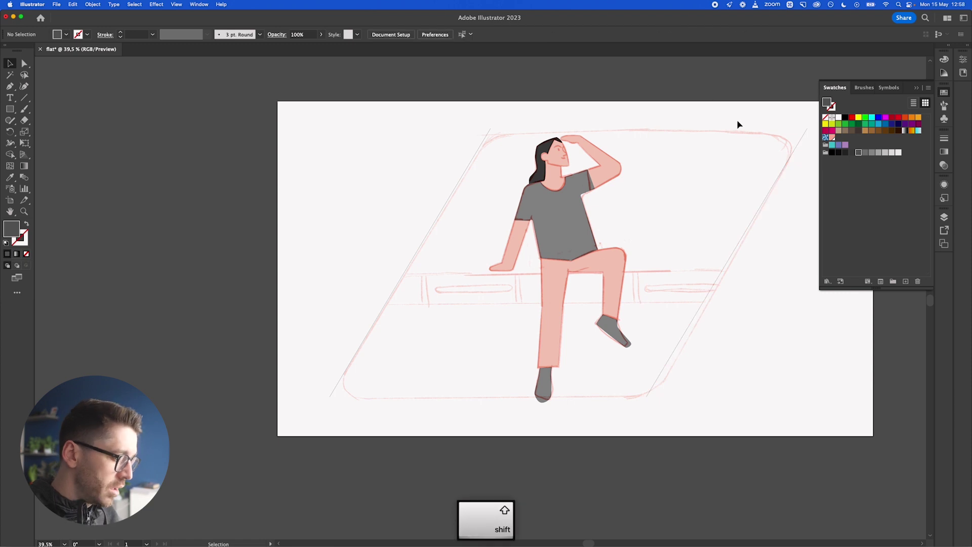
Step: Connect the ends of both slanted lines with the Pen tool to form a closed dark grey parallelogram
{"action": "key", "text": "p"}
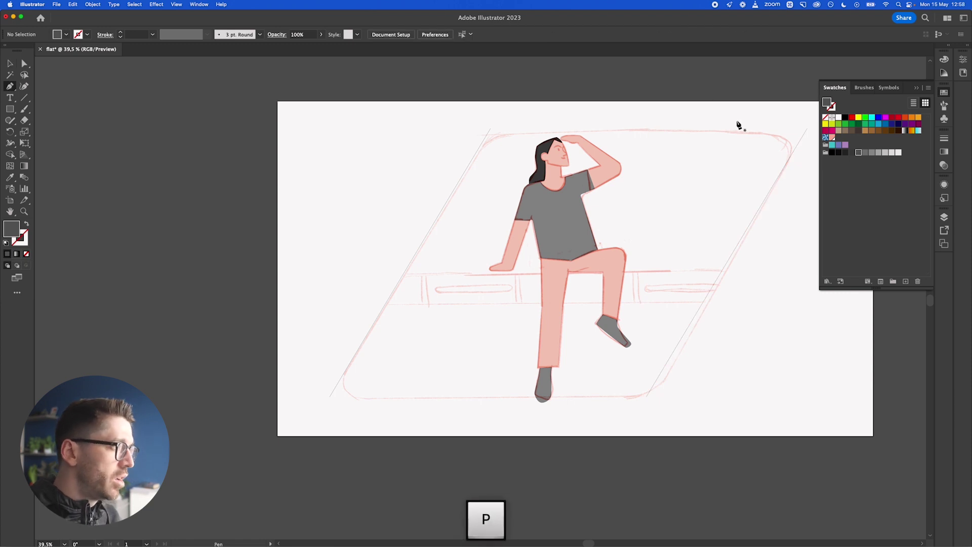
{"action": "left_click", "coordinate": [808, 128]}
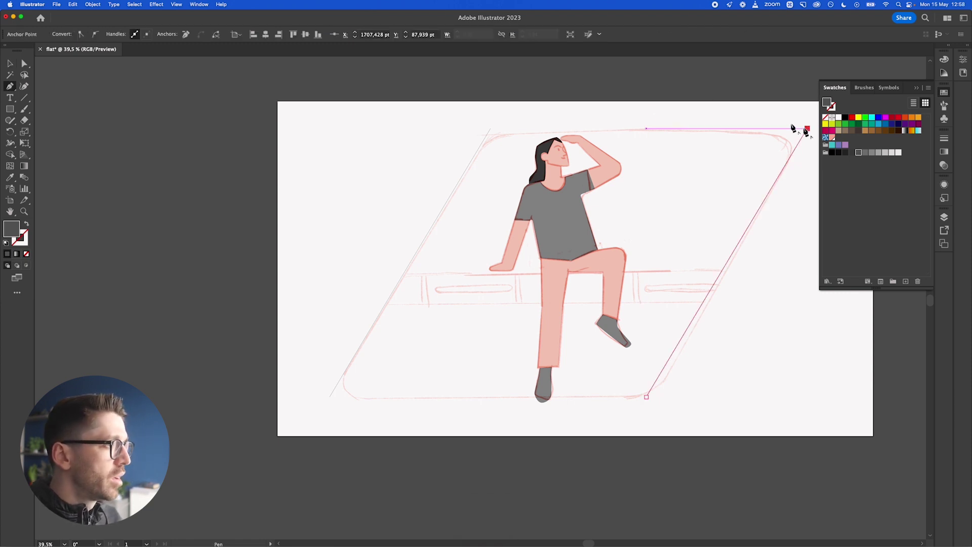
{"action": "left_click", "coordinate": [490, 128]}
{"action": "key", "text": "v"}
{"action": "left_click", "coordinate": [326, 393]}
{"action": "left_click", "coordinate": [373, 385]}
{"action": "key", "text": "p"}
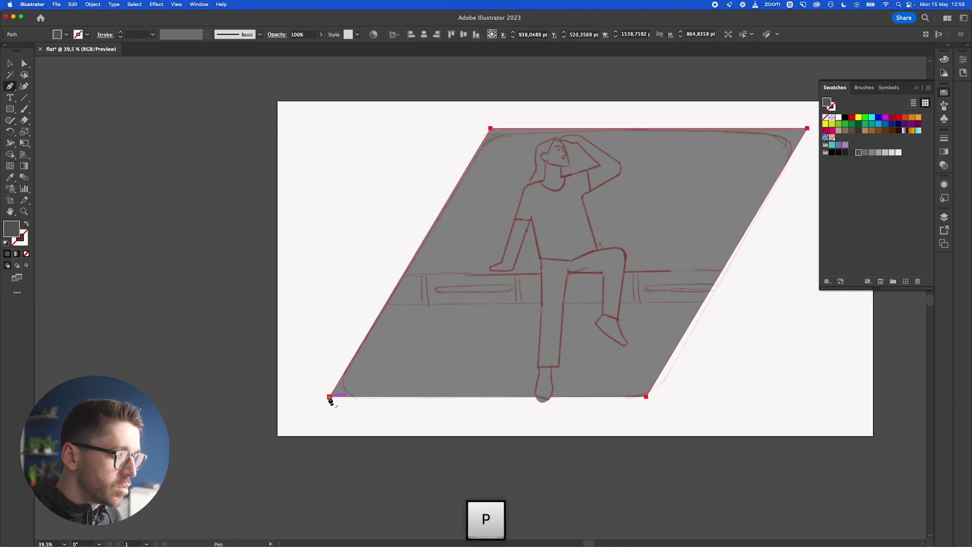
{"action": "left_click", "coordinate": [329, 397]}
{"action": "left_click", "coordinate": [647, 397]}
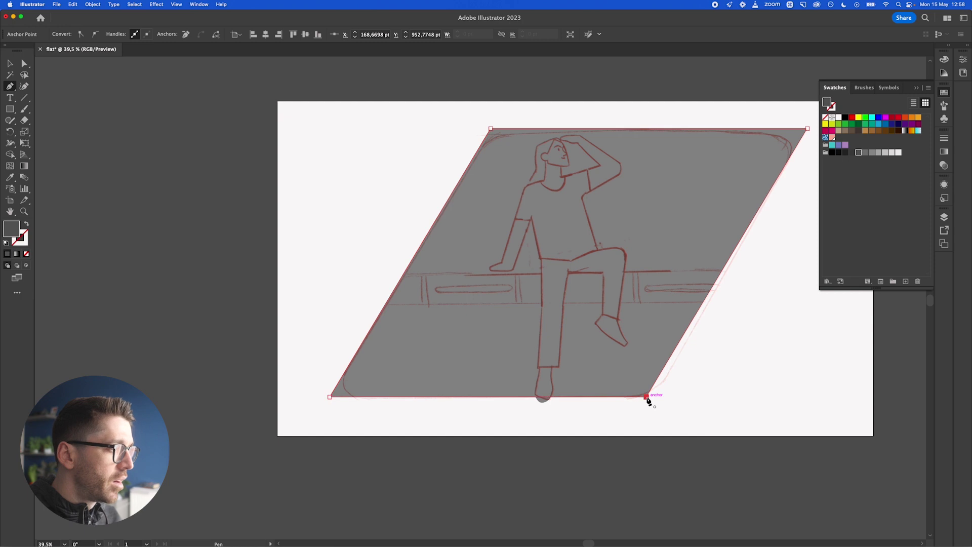
Step: Round all four corners of the parallelogram panel to match the sketched outline
{"action": "key", "text": "v"}
{"action": "key", "text": "a"}
{"action": "left_click_drag", "start_coordinate": [644, 392], "coordinate": [634, 373]}
{"action": "left_click", "coordinate": [712, 352]}
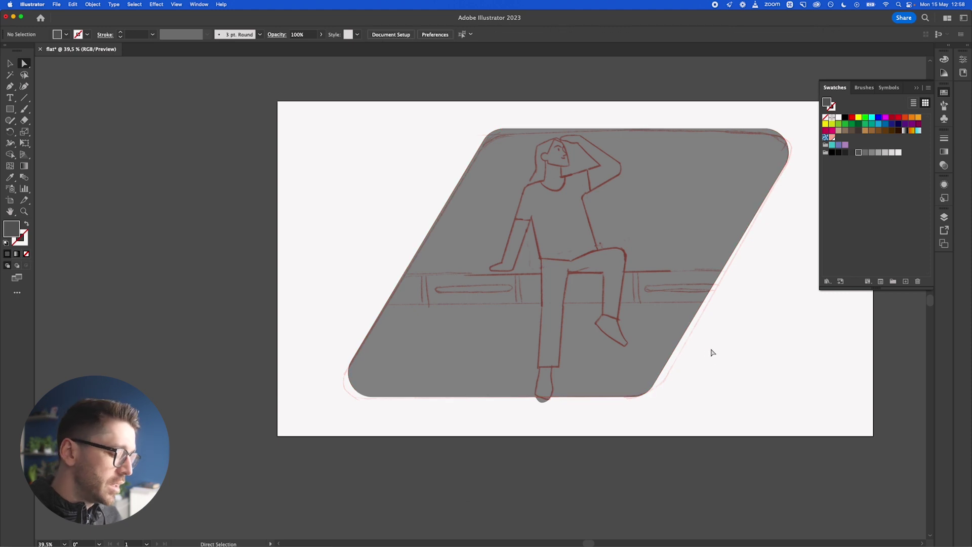
Step: Draw a horizontal rectangle about 1178 by 97 pt over the sketched bench, extending past both panel sides, and fill it with lighter grey
{"action": "key", "text": "v"}
{"action": "key", "text": "p"}
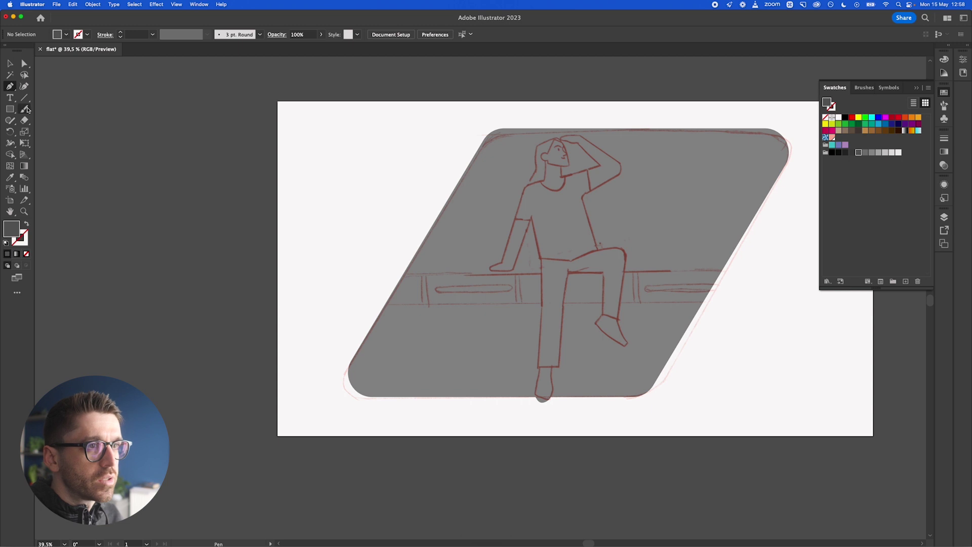
{"action": "left_click", "coordinate": [9, 109]}
{"action": "left_click_drag", "start_coordinate": [372, 273], "coordinate": [738, 303]}
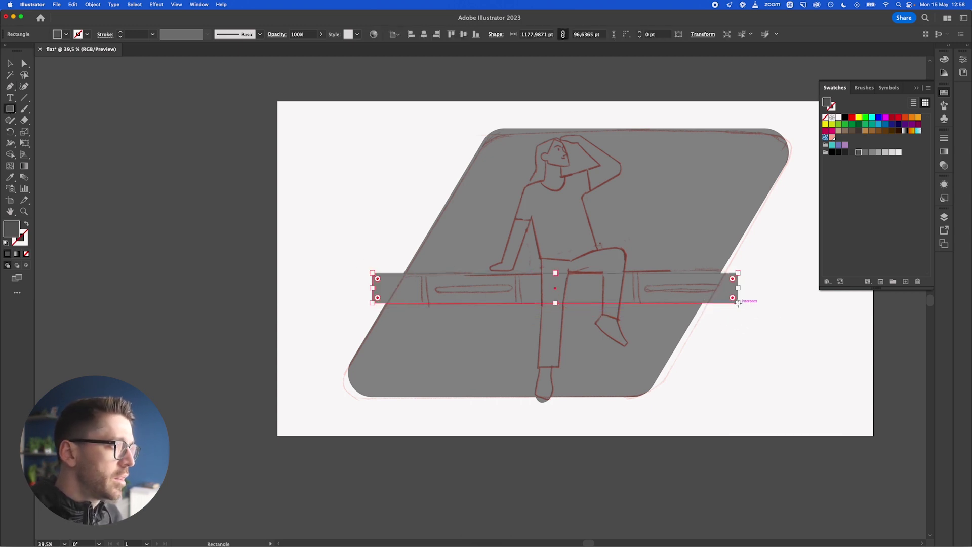
{"action": "left_click", "coordinate": [879, 153]}
{"action": "key", "text": "v"}
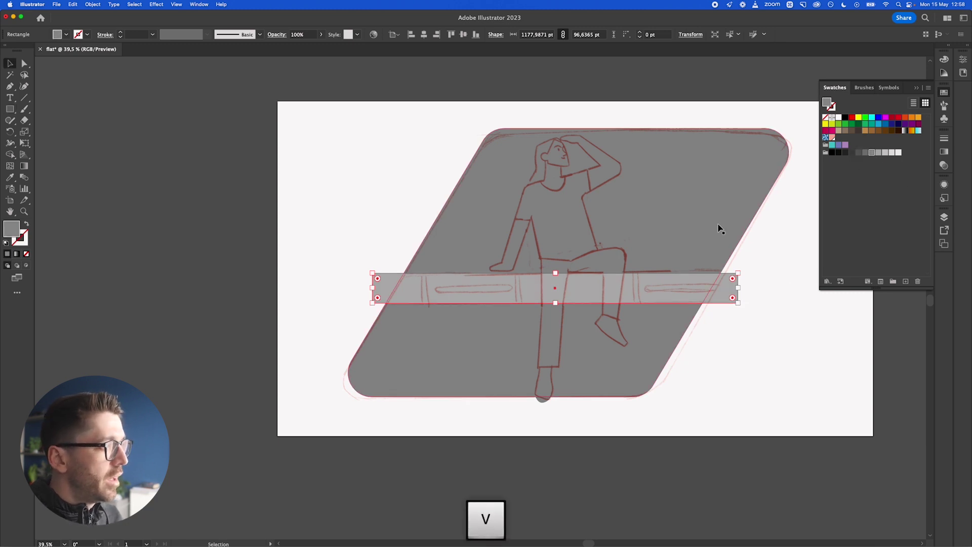
Step: Trim away the bench rectangle's ends outside the slanted panel using the Shape Builder tool
{"action": "left_click", "coordinate": [731, 187], "text": "shift"}
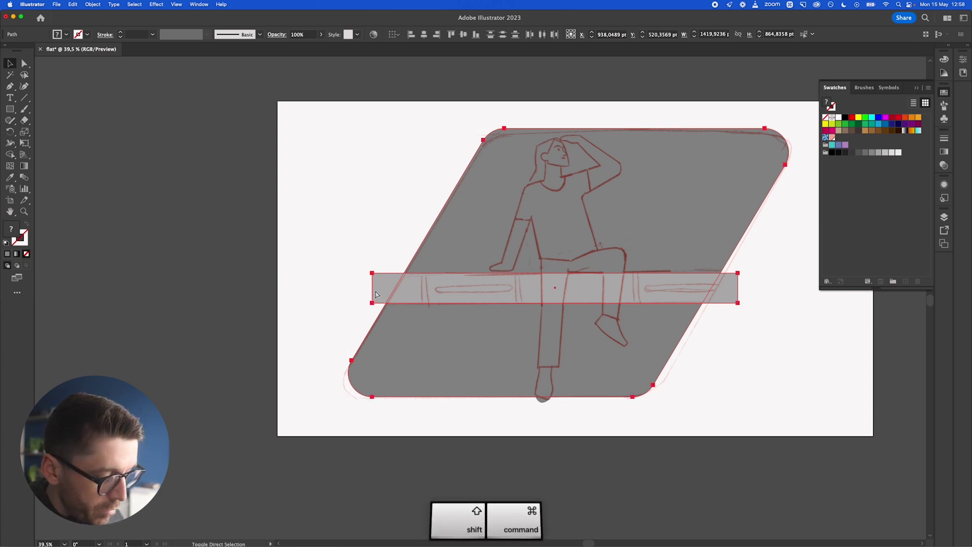
{"action": "key", "text": "super+shift+m"}
{"action": "left_click", "coordinate": [489, 356]}
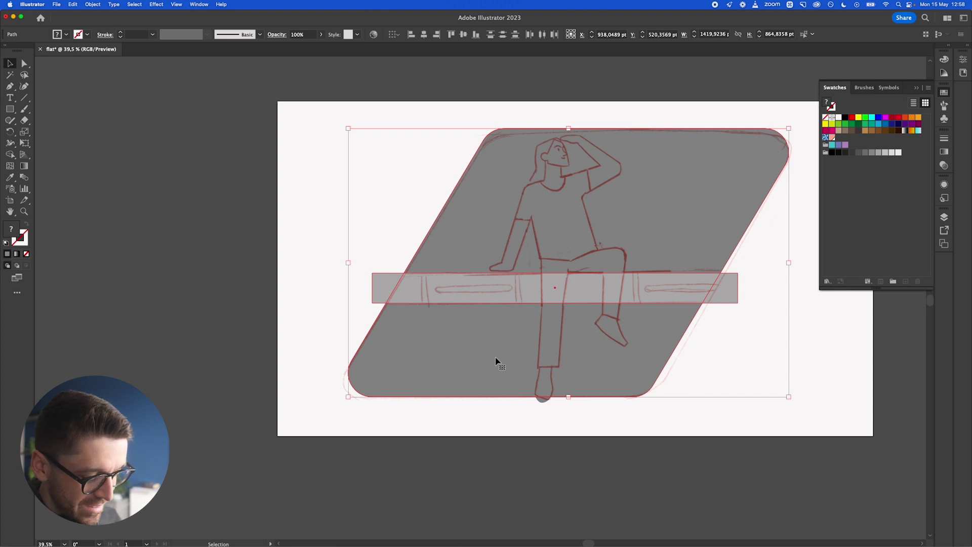
{"action": "key", "text": "shift+m"}
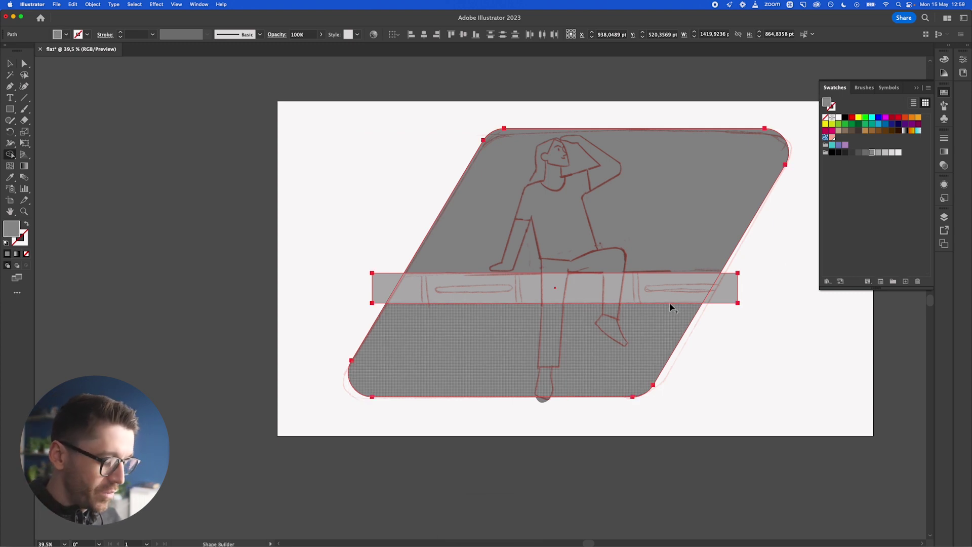
{"action": "key", "text": "alt"}
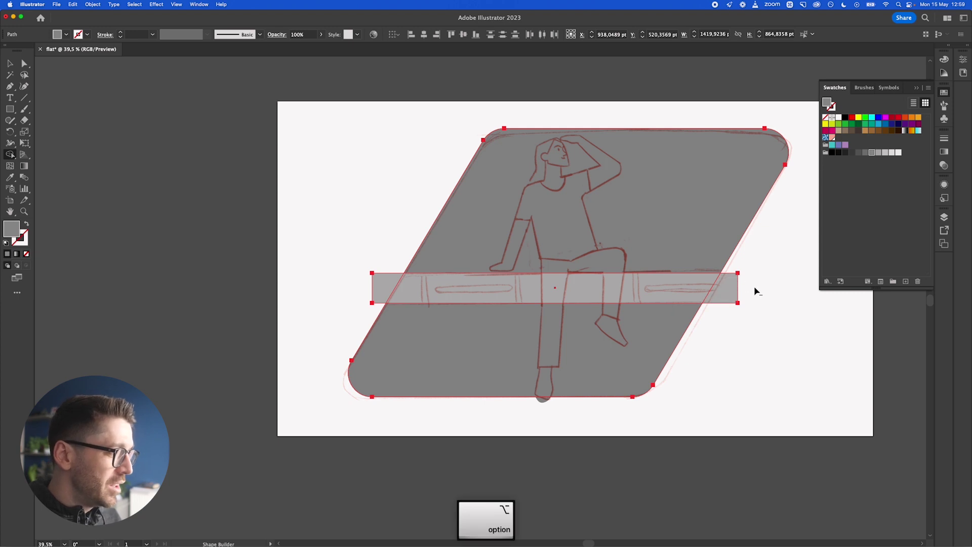
{"action": "left_click", "coordinate": [734, 297], "text": "alt"}
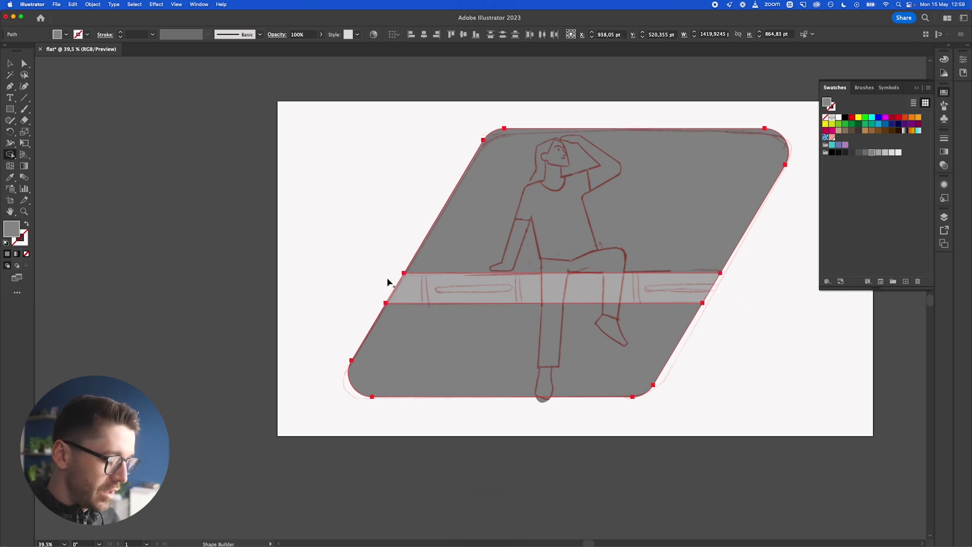
Step: Try moving the trimmed bench strip down over the panel's lower edge, then undo the move
{"action": "key", "text": "v"}
{"action": "left_click", "coordinate": [434, 288]}
{"action": "left_click_drag", "start_coordinate": [434, 289], "coordinate": [427, 397]}
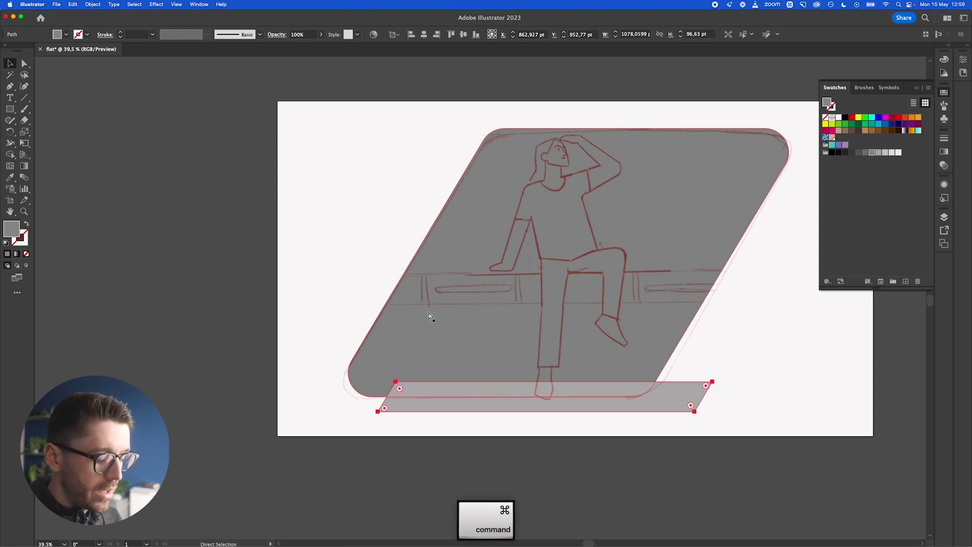
{"action": "key", "text": "super+z"}
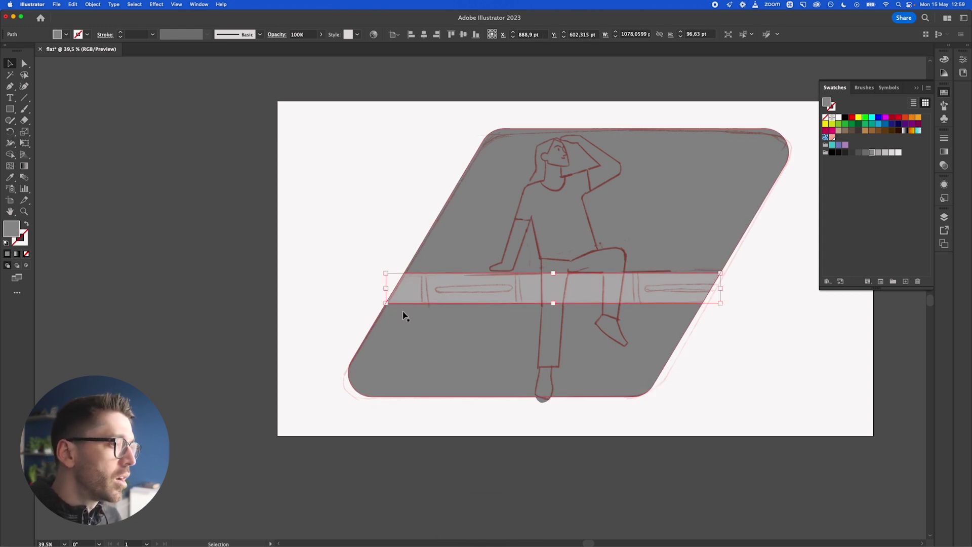
Step: Draw a narrow upright rectangle about 24 by 131 pt over the bench's leftmost sketched post and fill it with near-black grey
{"action": "left_click", "coordinate": [10, 110]}
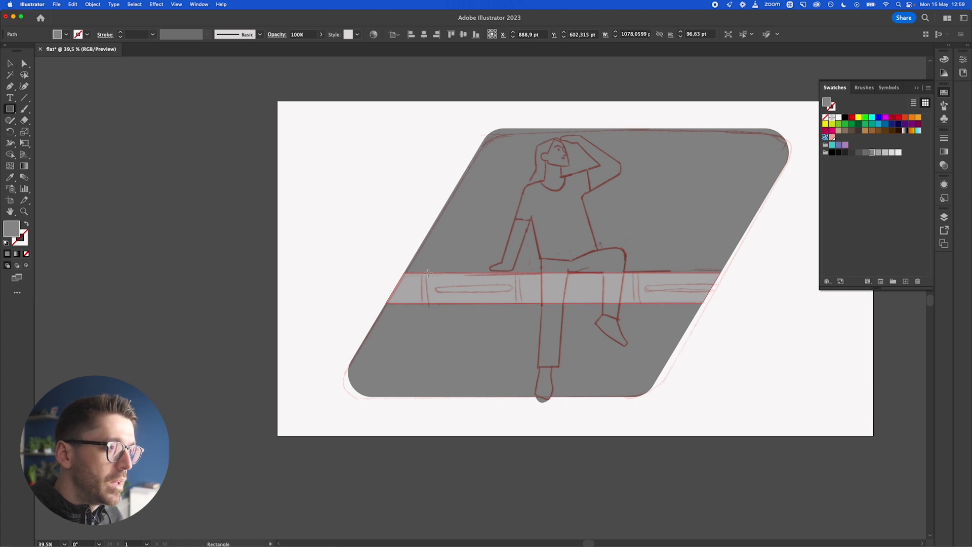
{"action": "left_click_drag", "start_coordinate": [420, 269], "coordinate": [428, 309]}
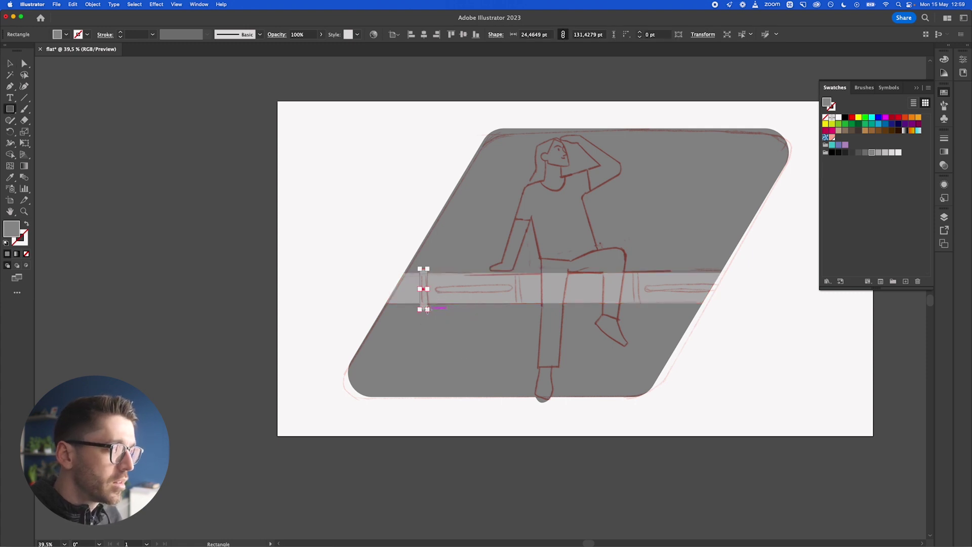
{"action": "left_click", "coordinate": [859, 152]}
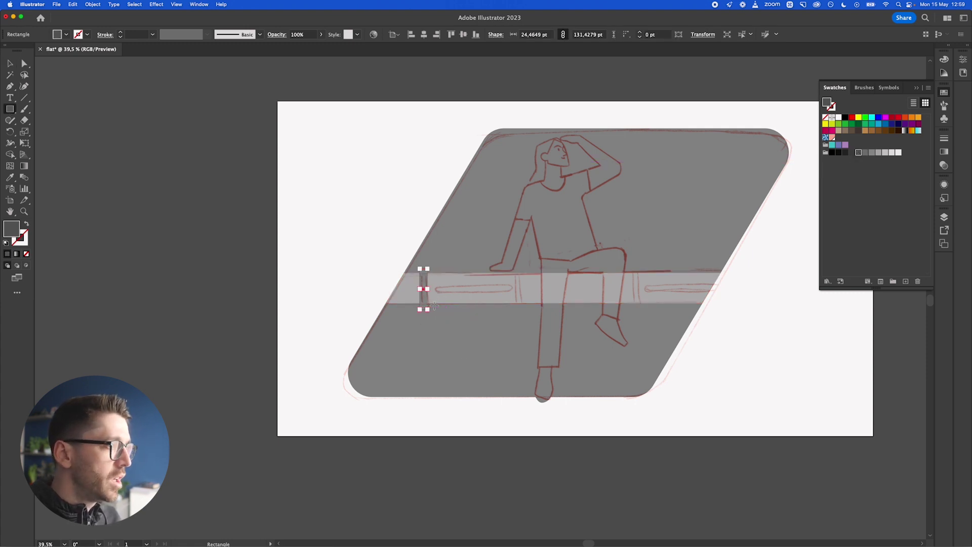
{"action": "left_click", "coordinate": [845, 152]}
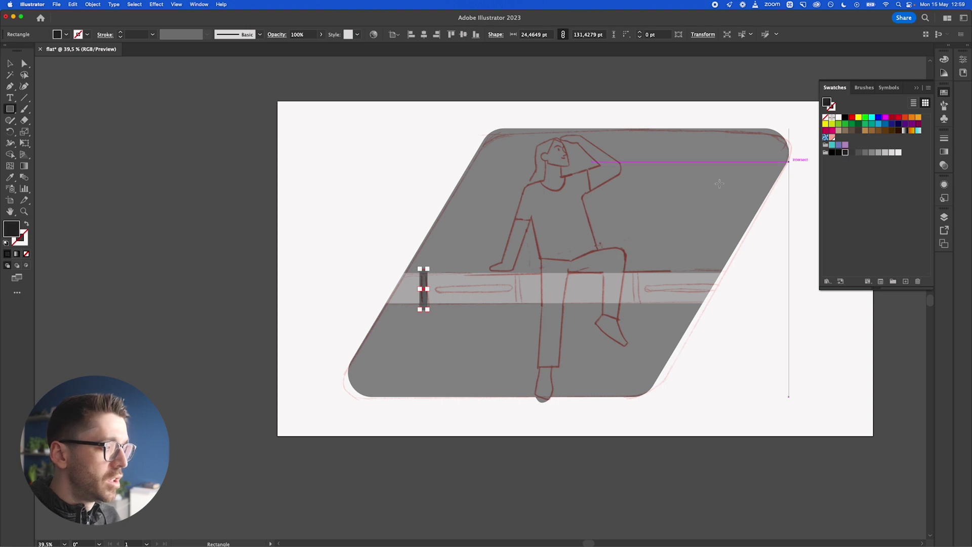
Step: Try duplicating the post horizontally onto the next sketched post and repeating the copy, then undo both copies
{"action": "scroll", "coordinate": [386, 297], "scroll_direction": "up", "scroll_amount": 5}
{"action": "scroll", "coordinate": [387, 297], "scroll_direction": "right", "scroll_amount": 3}
{"action": "scroll", "coordinate": [387, 296], "scroll_direction": "right", "scroll_amount": 3}
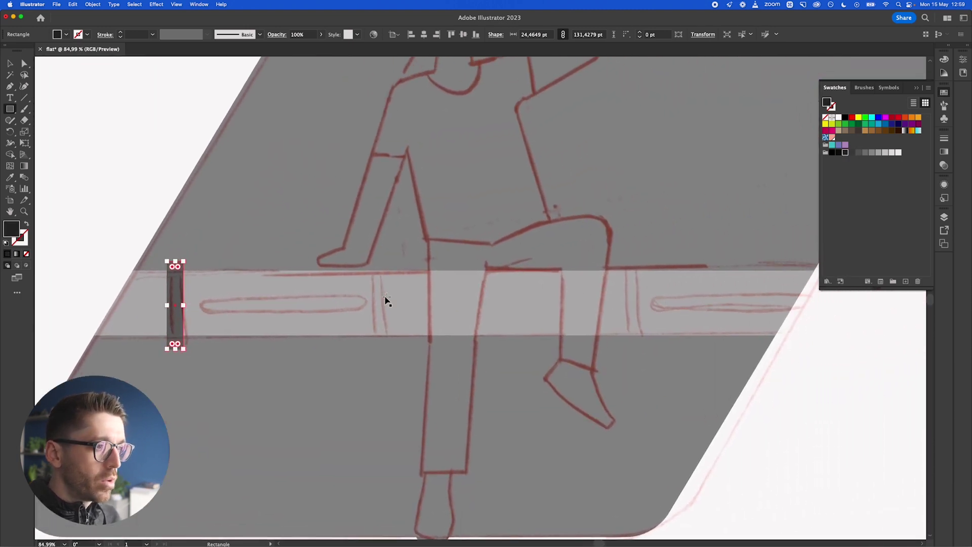
{"action": "key", "text": "v"}
{"action": "key", "text": "alt"}
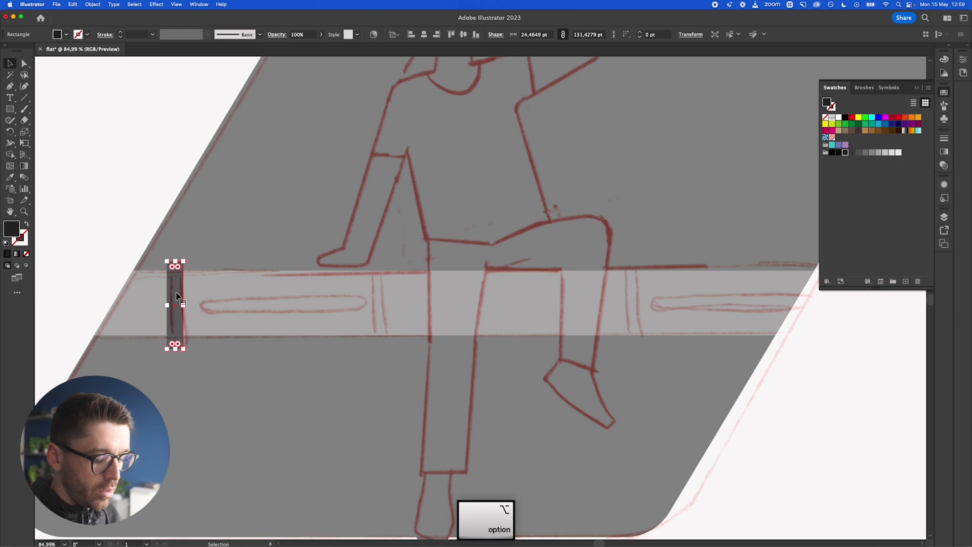
{"action": "key", "text": "shift"}
{"action": "left_click_drag", "start_coordinate": [177, 296], "coordinate": [384, 300]}
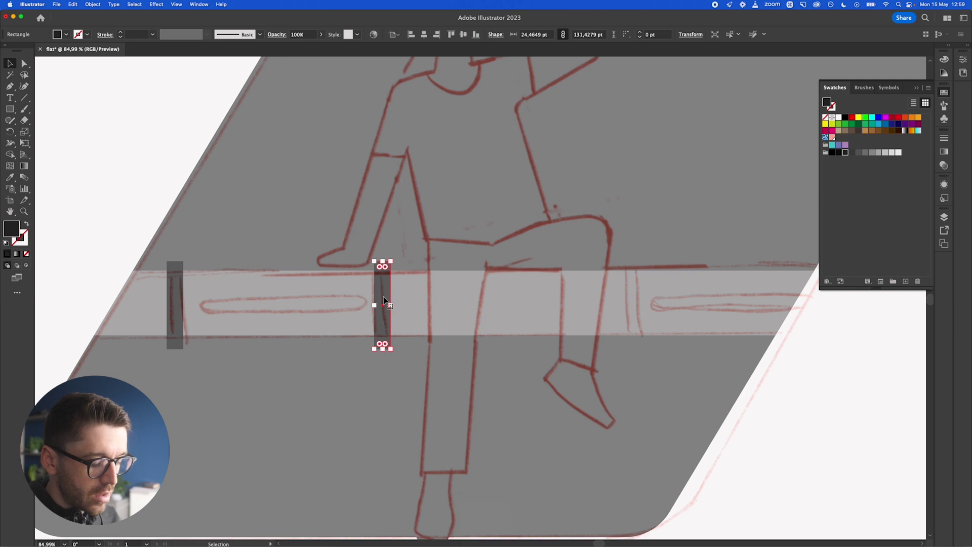
{"action": "key", "text": "super"}
{"action": "key", "text": "super+d"}
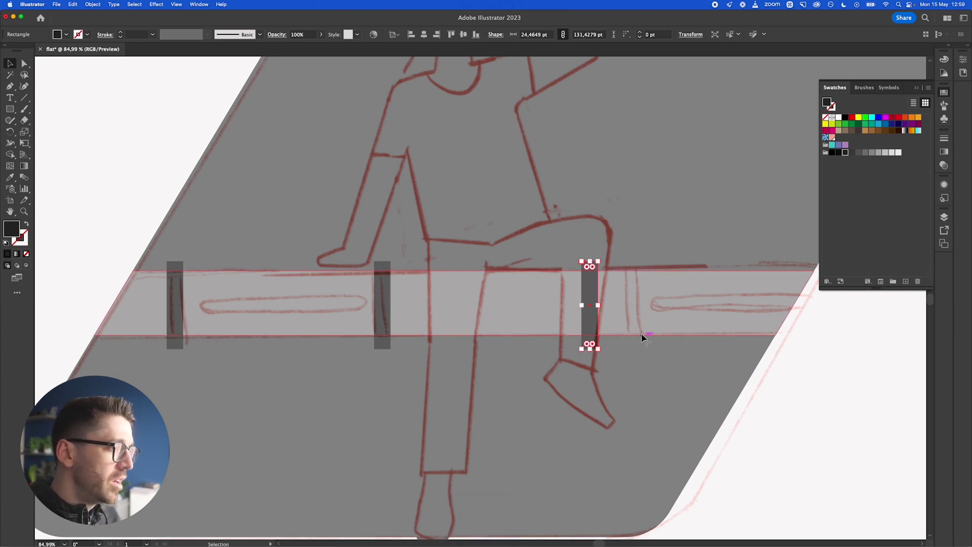
{"action": "key", "text": "super+z"}
{"action": "key", "text": "super+z"}
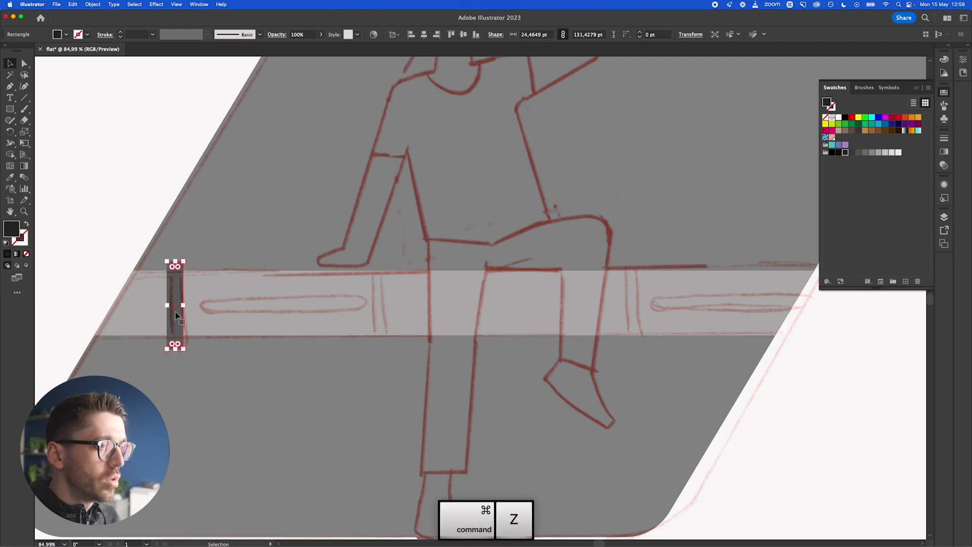
Step: Shift the first post slightly outward, duplicate it horizontally just beyond the second sketched post, and repeat the copy for a third post
{"action": "left_click_drag", "start_coordinate": [174, 293], "coordinate": [391, 296]}
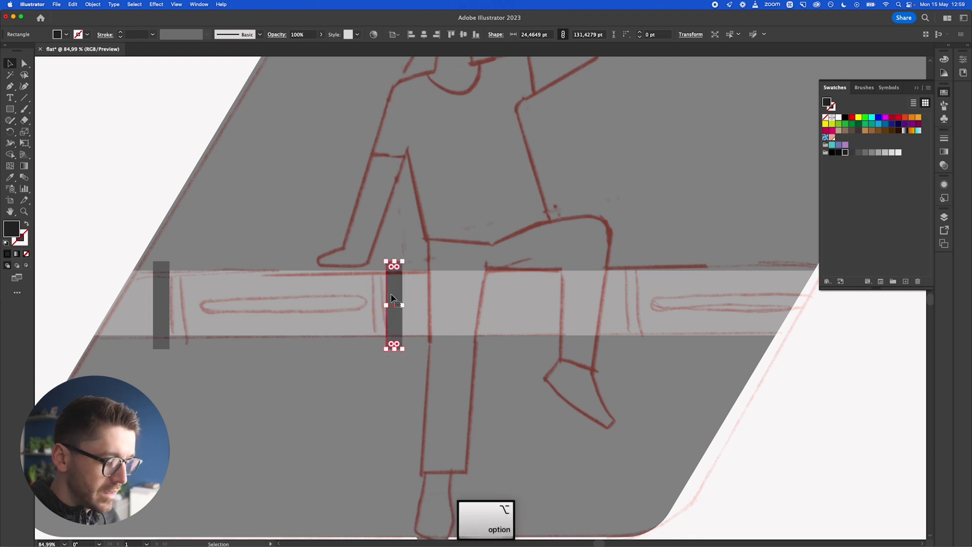
{"action": "key", "text": "super+d"}
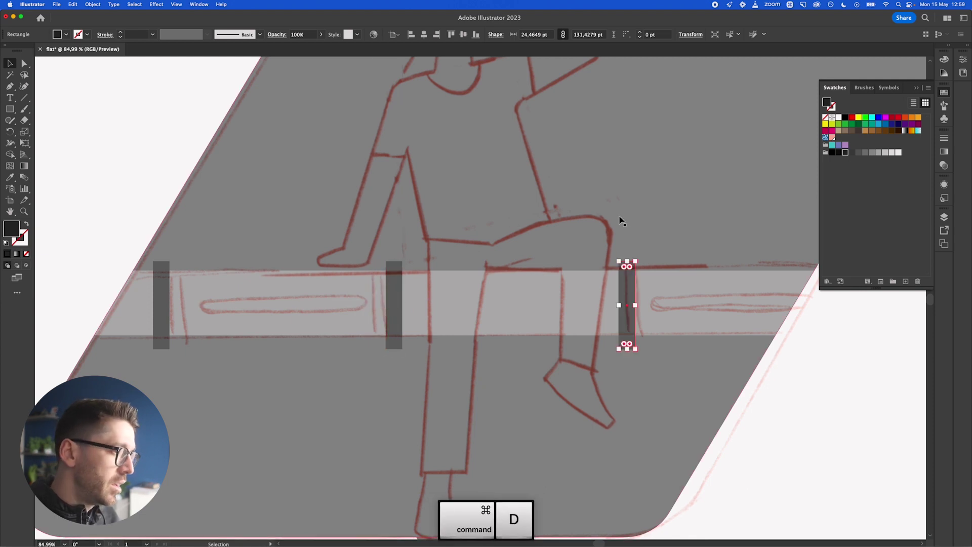
Step: Draw a thin near-black horizontal bar about 324 by 26 pt over the sketched slot, spanning the gap between the first two bench posts
{"action": "left_click", "coordinate": [10, 109]}
{"action": "left_click_drag", "start_coordinate": [274, 305], "coordinate": [386, 321]}
{"action": "key", "text": "v"}
{"action": "left_click_drag", "start_coordinate": [273, 306], "coordinate": [169, 305]}
{"action": "left_click_drag", "start_coordinate": [249, 312], "coordinate": [249, 304]}
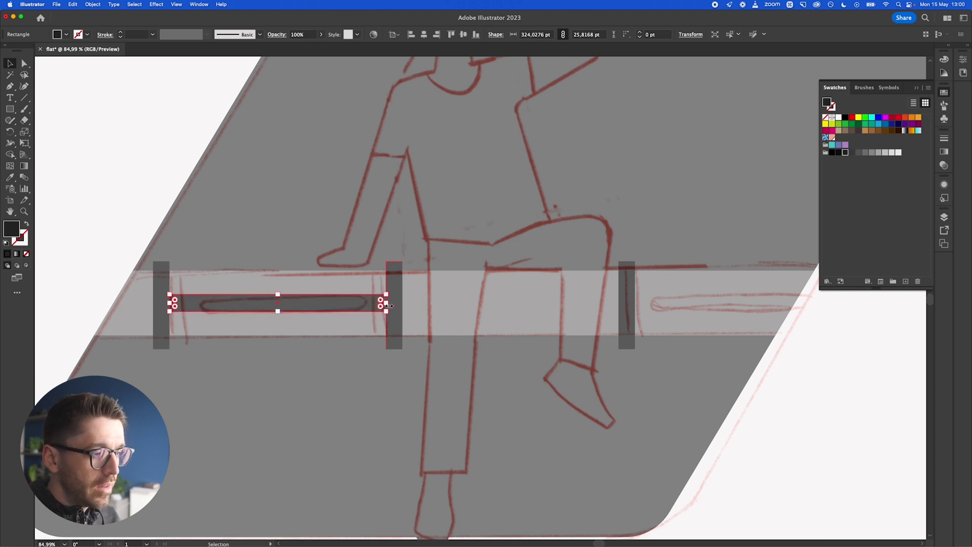
Step: Shorten and fully round the dark bar over its sketched slot, and duplicate it horizontally onto the bench's other sketched slot
{"action": "key", "text": "alt"}
{"action": "left_click_drag", "start_coordinate": [388, 305], "coordinate": [741, 292]}
{"action": "key", "text": "shift+alt"}
Step: Trim the duplicated slot's overhang beyond the bench's slanted end with the Shape Builder
{"action": "left_click", "coordinate": [768, 322], "text": "shift"}
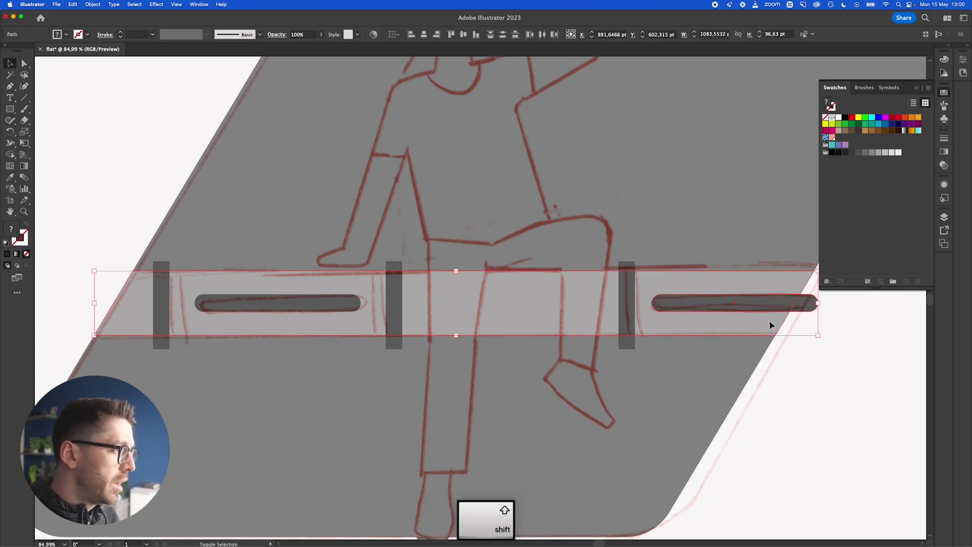
{"action": "key", "text": "shift+m"}
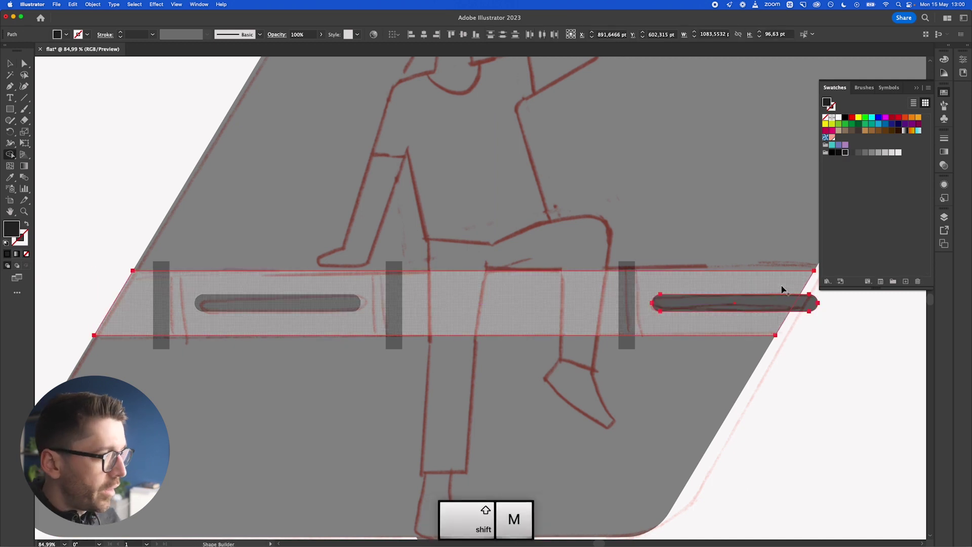
{"action": "key", "text": "alt"}
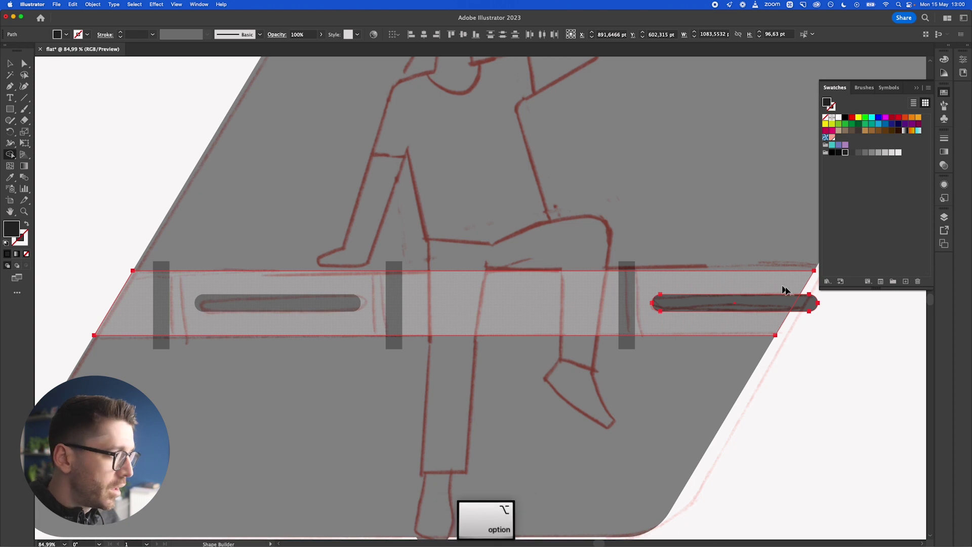
{"action": "left_click", "coordinate": [806, 307], "text": "alt"}
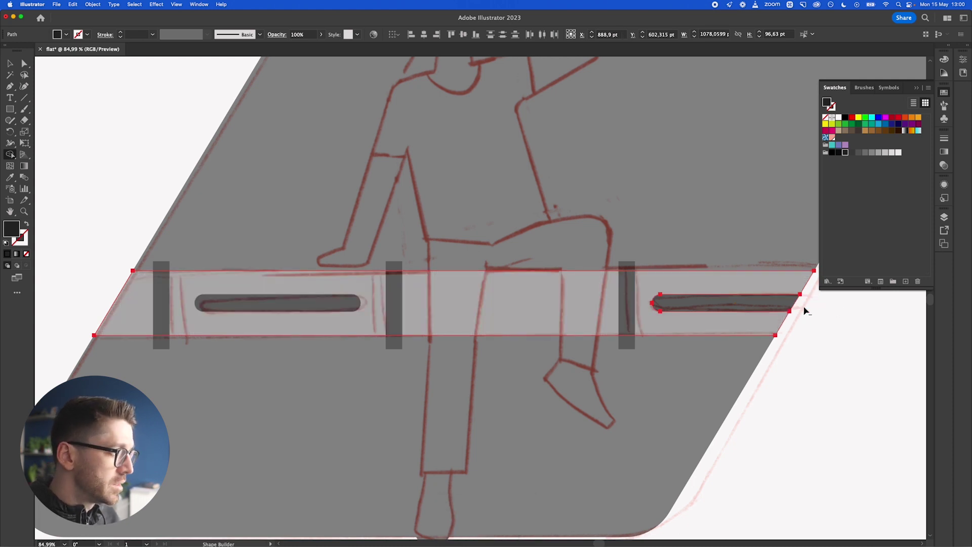
Step: Trim the ends of all three posts that stick out above and below the bench strip with the Shape Builder
{"action": "key", "text": "v"}
{"action": "left_click", "coordinate": [627, 304]}
{"action": "left_click", "coordinate": [394, 298], "text": "shift"}
{"action": "left_click", "coordinate": [161, 299], "text": "shift"}
{"action": "left_click", "coordinate": [185, 293], "text": "shift"}
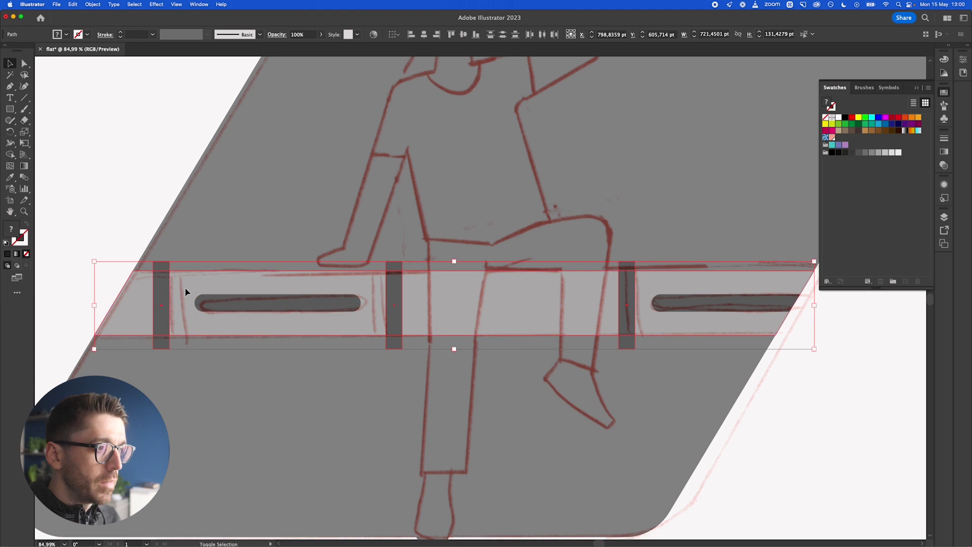
{"action": "key", "text": "shift+m"}
{"action": "key", "text": "alt"}
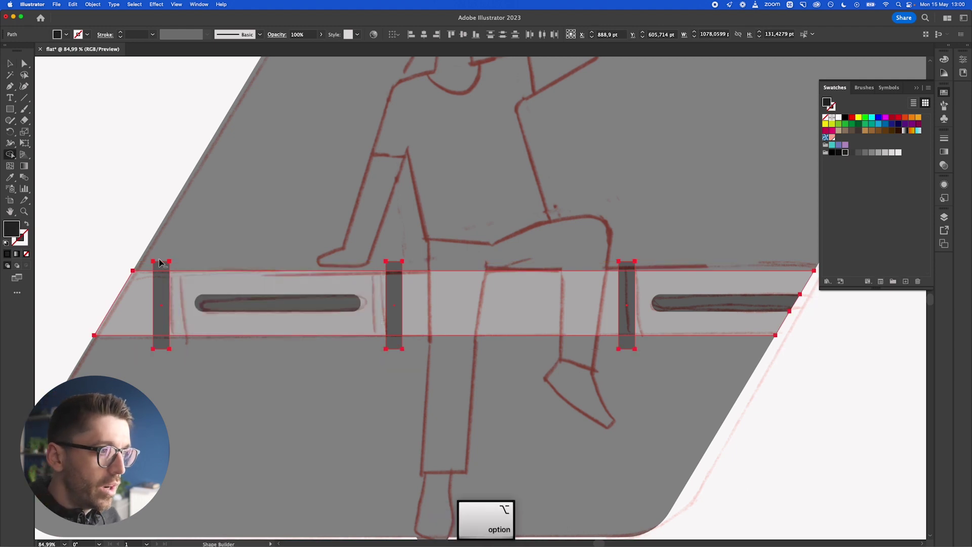
{"action": "left_click", "coordinate": [395, 268], "text": "alt"}
{"action": "left_click", "coordinate": [396, 343], "text": "alt"}
{"action": "left_click", "coordinate": [630, 346], "text": "alt"}
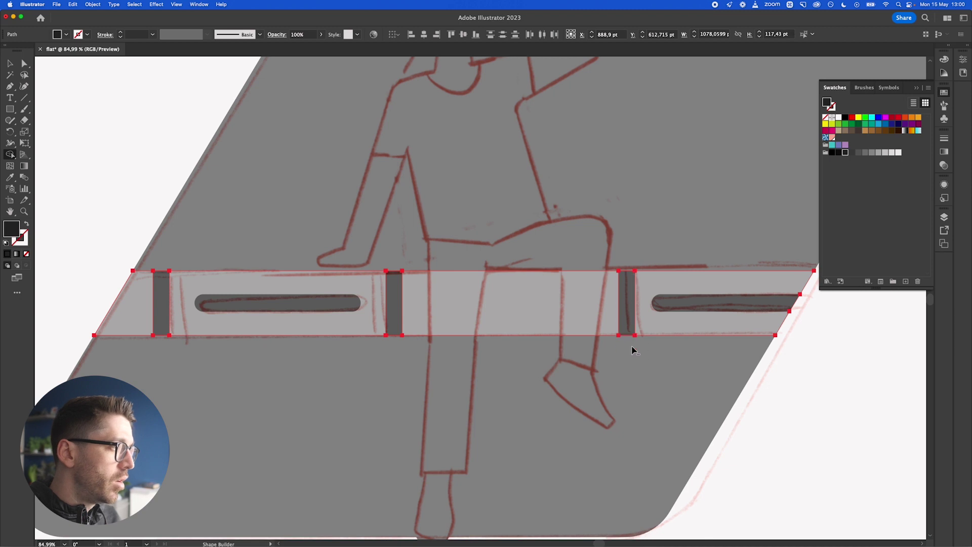
{"action": "key", "text": "v"}
{"action": "left_click", "coordinate": [777, 364]}
Step: Send the slanted background panel and the bench pieces behind the woman's shapes
{"action": "scroll", "coordinate": [466, 331], "scroll_direction": "down", "scroll_amount": 3, "text": "alt"}
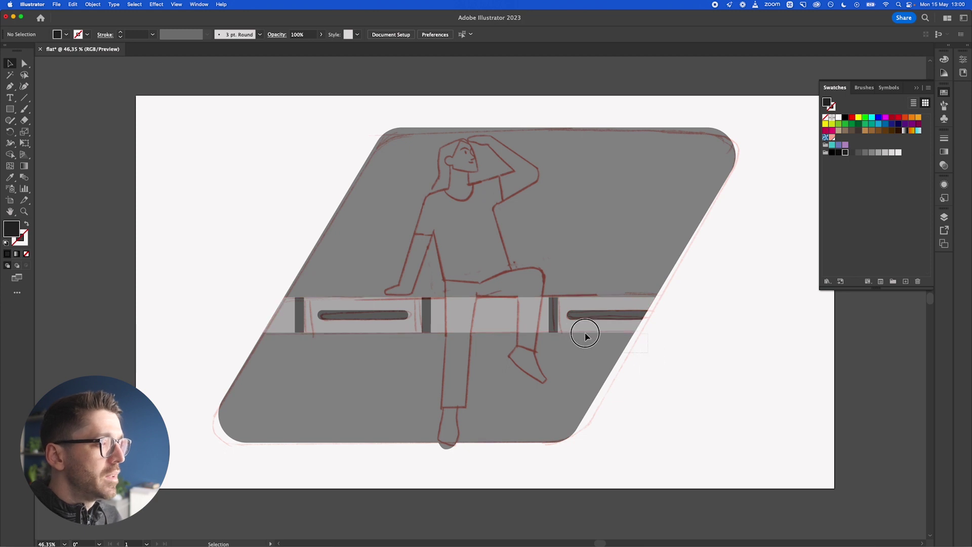
{"action": "left_click", "coordinate": [539, 314]}
{"action": "left_click", "coordinate": [410, 319], "text": "shift"}
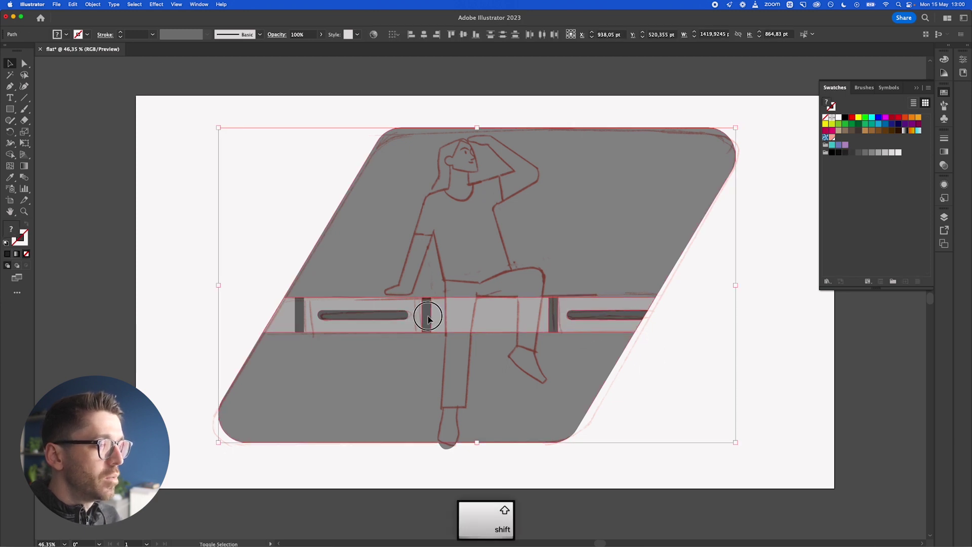
{"action": "right_click", "coordinate": [450, 383]}
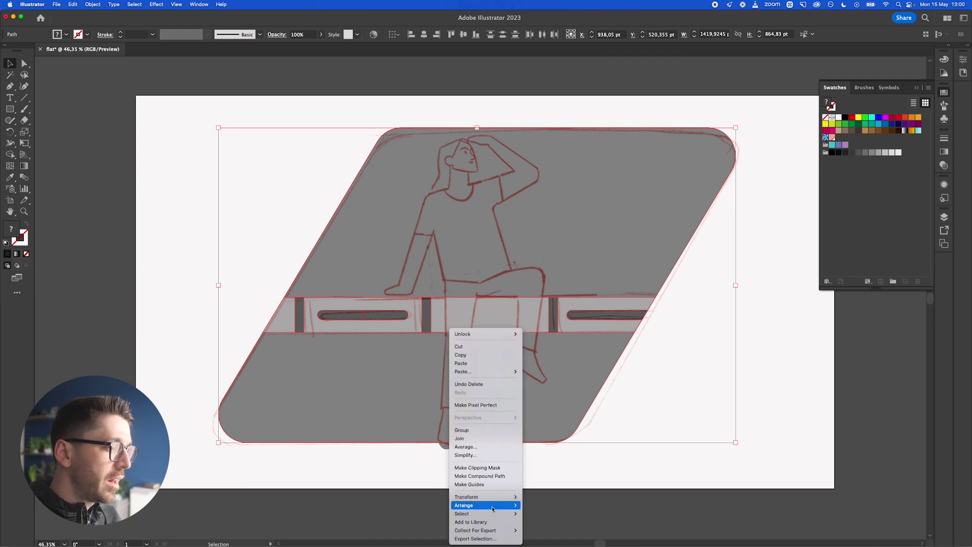
{"action": "mouse_move", "coordinate": [472, 505]}
{"action": "left_click", "coordinate": [539, 530]}
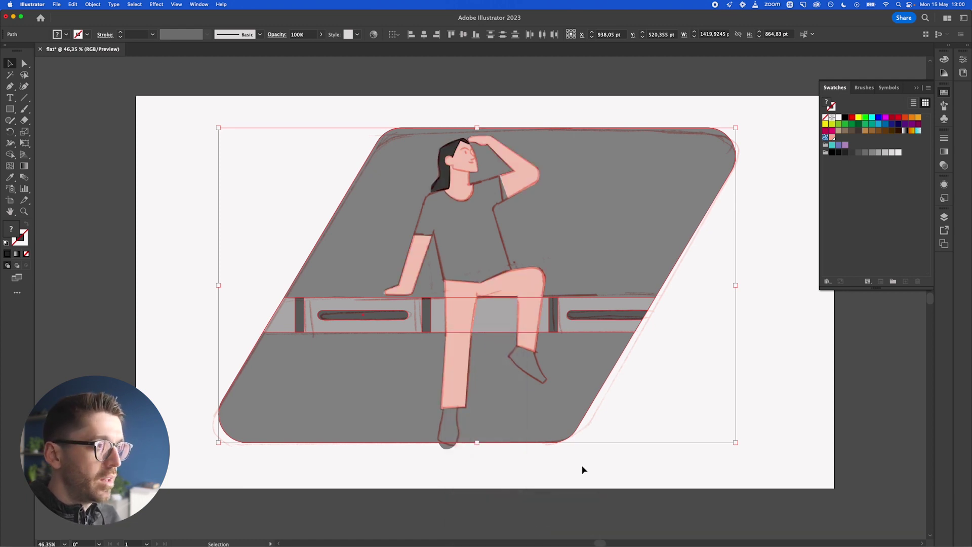
Step: Draw a near-black 1920 by 1080 pt rectangle covering the whole artboard and send it behind all the artwork
{"action": "left_click", "coordinate": [682, 367]}
{"action": "left_click", "coordinate": [11, 112]}
{"action": "left_click_drag", "start_coordinate": [136, 96], "coordinate": [835, 488]}
{"action": "key", "text": "v"}
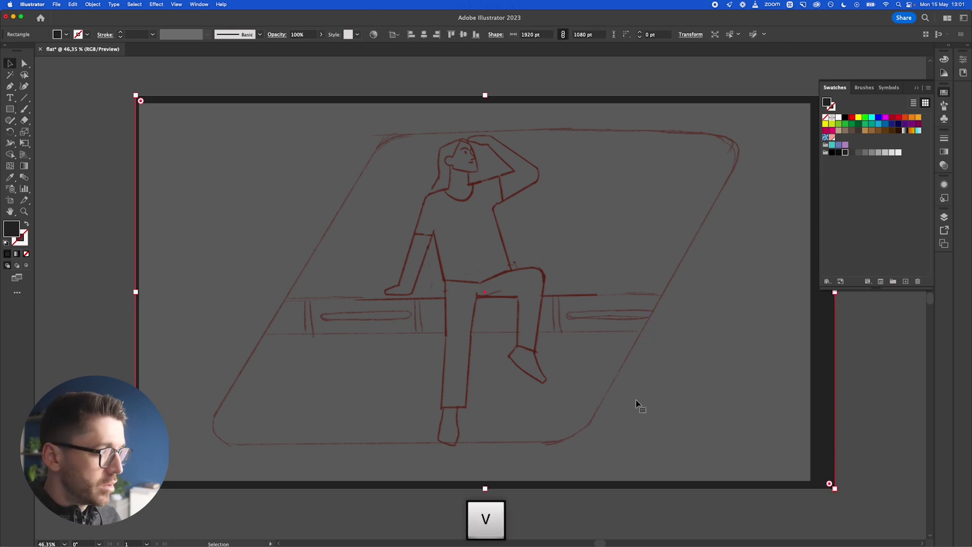
{"action": "right_click", "coordinate": [574, 364]}
{"action": "mouse_move", "coordinate": [607, 505]}
{"action": "left_click", "coordinate": [679, 528]}
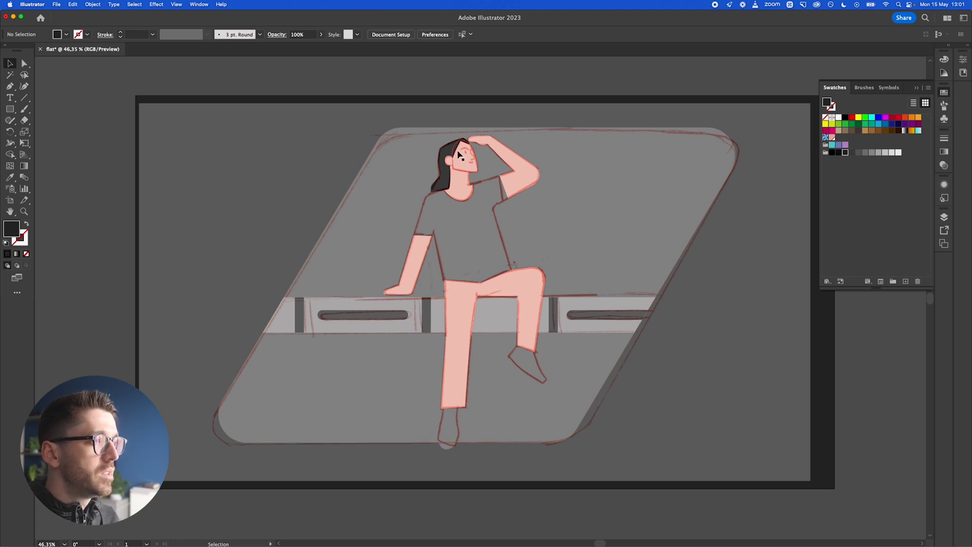
Step: Trace the woman's near eyebrow as a closed, curved near-black shape with the Pen tool
{"action": "scroll", "coordinate": [458, 154], "scroll_direction": "up", "scroll_amount": 5}
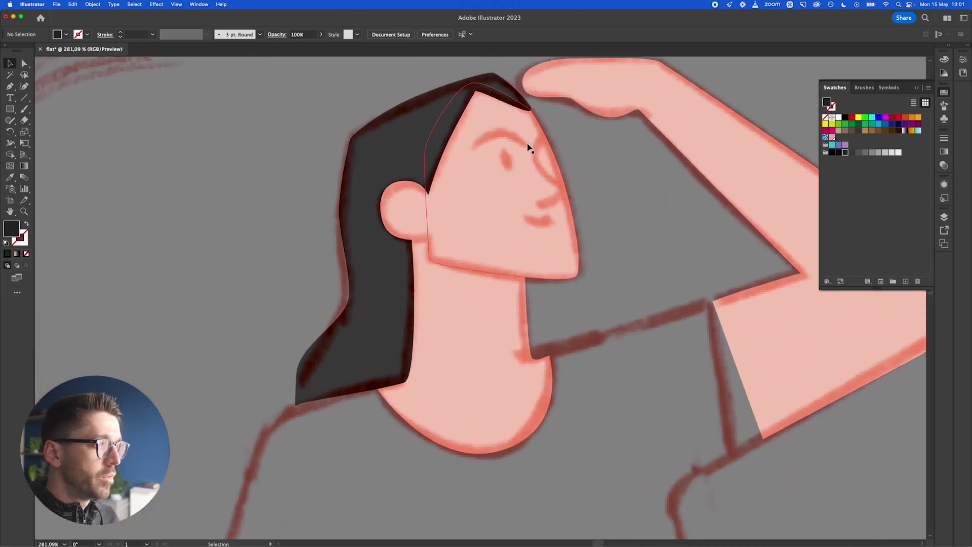
{"action": "scroll", "coordinate": [529, 148], "scroll_direction": "up", "scroll_amount": 5}
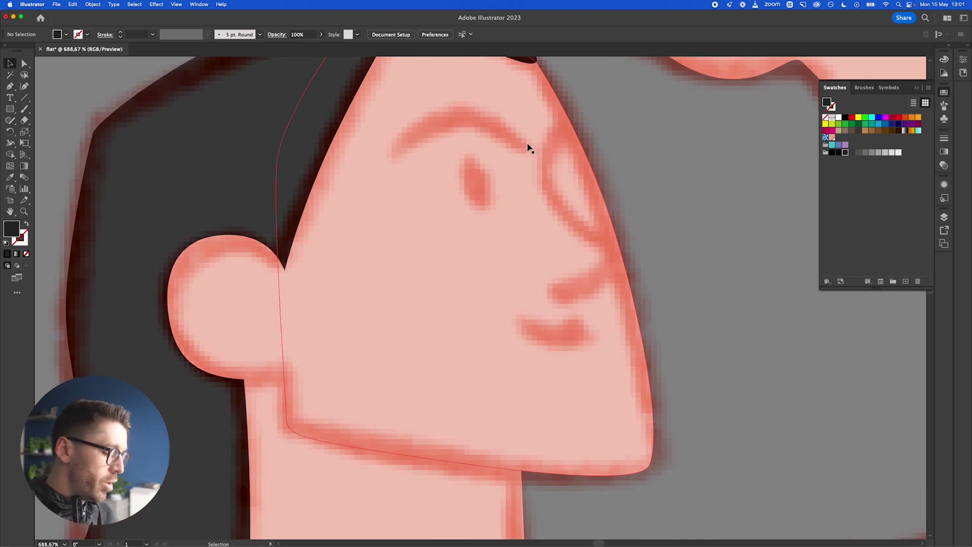
{"action": "key", "text": "p"}
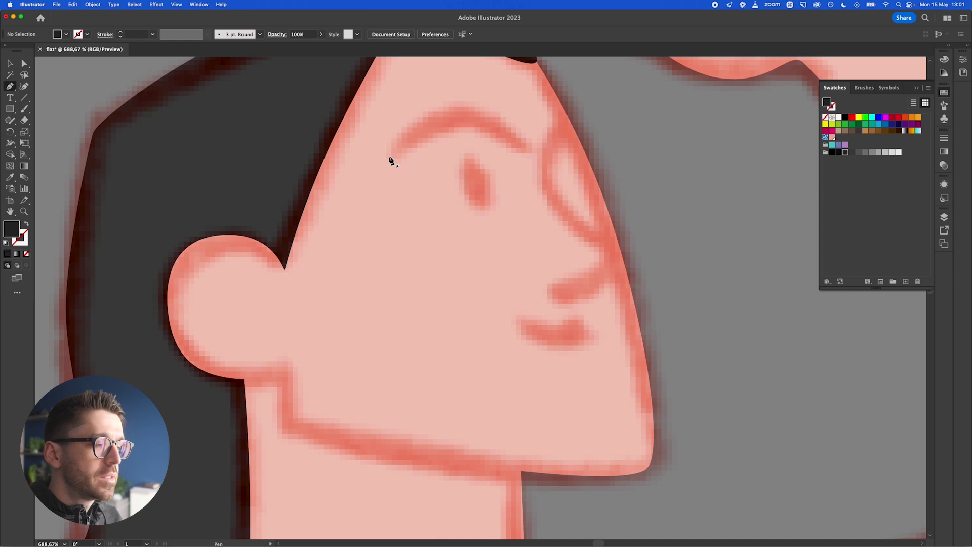
{"action": "left_click_drag", "start_coordinate": [389, 157], "coordinate": [403, 168]}
{"action": "left_click_drag", "start_coordinate": [461, 126], "coordinate": [469, 128]}
{"action": "left_click_drag", "start_coordinate": [525, 155], "coordinate": [537, 155]}
{"action": "left_click_drag", "start_coordinate": [470, 100], "coordinate": [429, 94]}
{"action": "left_click_drag", "start_coordinate": [389, 157], "coordinate": [396, 166]}
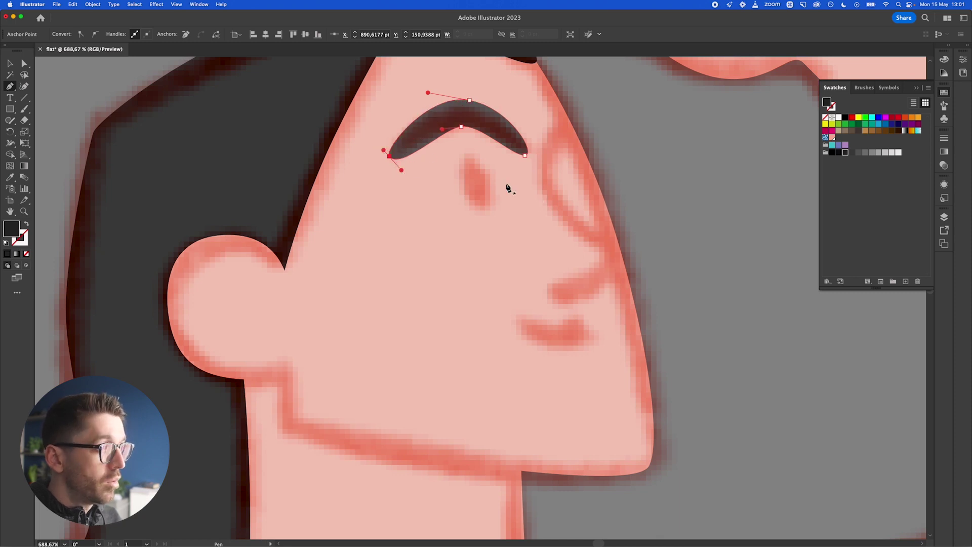
Step: Trace the eye below the eyebrow as a narrow, tilted near-black oval about 4.5 by 9.5 pt
{"action": "left_click_drag", "start_coordinate": [469, 155], "coordinate": [482, 156]}
{"action": "left_click_drag", "start_coordinate": [483, 207], "coordinate": [470, 211]}
{"action": "left_click_drag", "start_coordinate": [470, 156], "coordinate": [481, 153]}
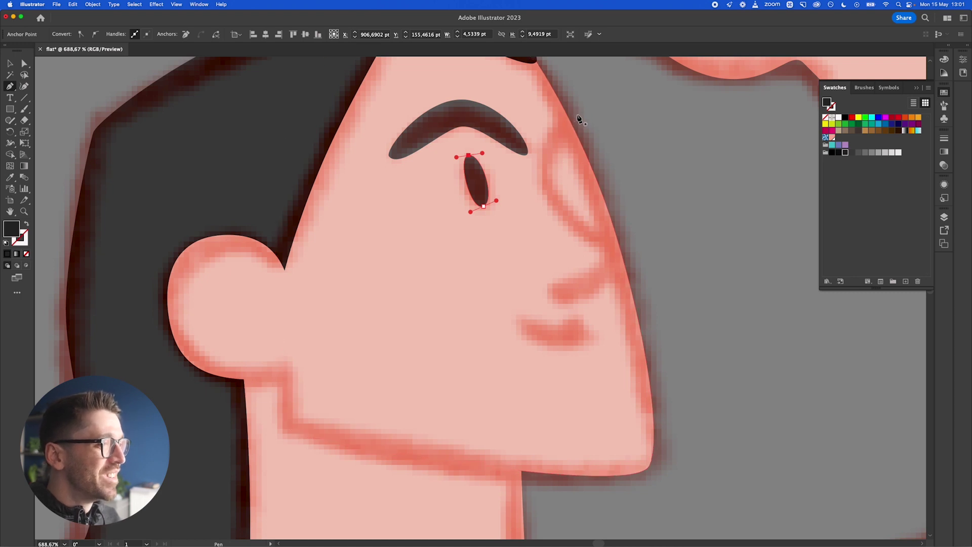
Step: Trace the far eyebrow at the front edge of the face as a short curved near-black shape
{"action": "left_click", "coordinate": [587, 137]}
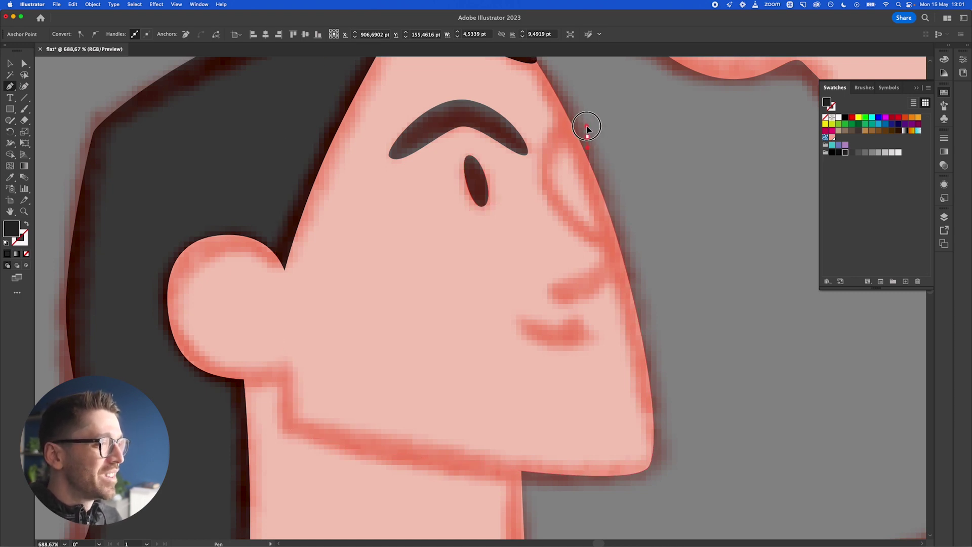
{"action": "left_click", "coordinate": [564, 120]}
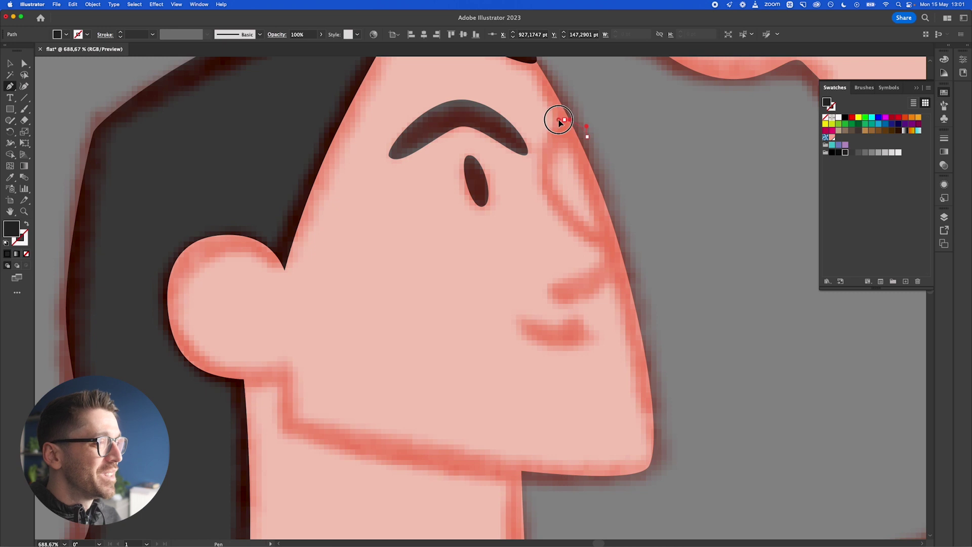
{"action": "left_click", "coordinate": [547, 155]}
{"action": "left_click_drag", "start_coordinate": [570, 136], "coordinate": [586, 136]}
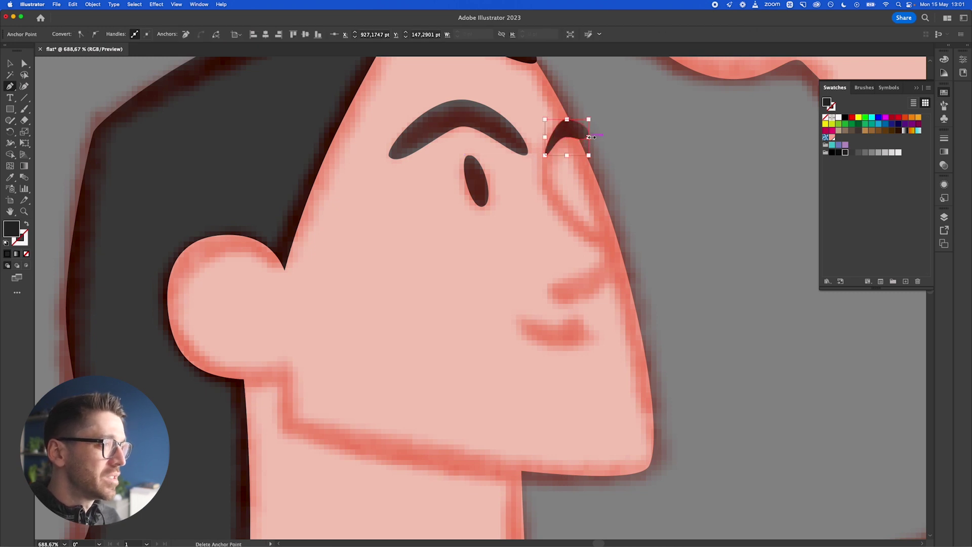
{"action": "key", "text": "v"}
Step: Trace the nose line from below the far eyebrow around the tip to the nostril as a closed near-black shape with the Pen tool
{"action": "key", "text": "p"}
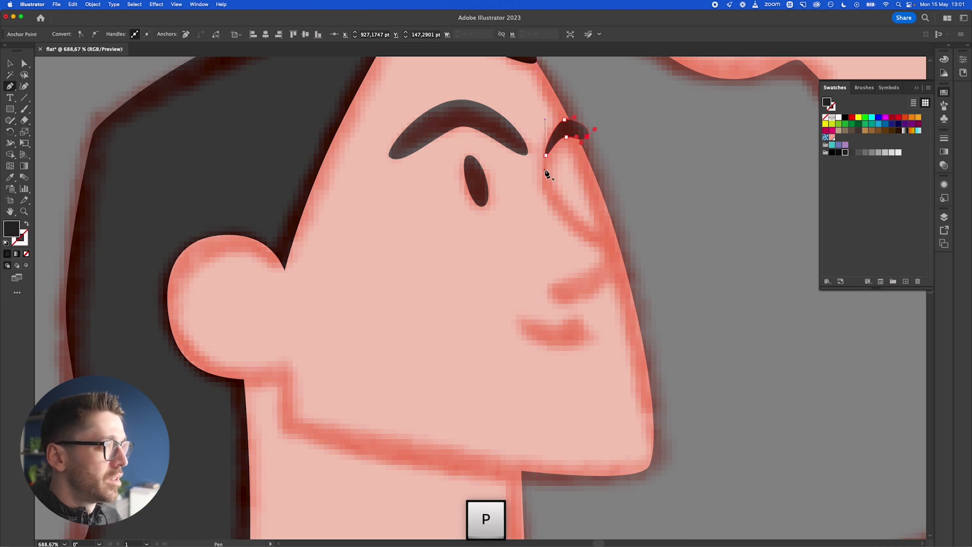
{"action": "left_click", "coordinate": [546, 168]}
{"action": "left_click_drag", "start_coordinate": [567, 202], "coordinate": [616, 247]}
{"action": "key", "text": "super+z"}
{"action": "left_click_drag", "start_coordinate": [598, 291], "coordinate": [540, 278]}
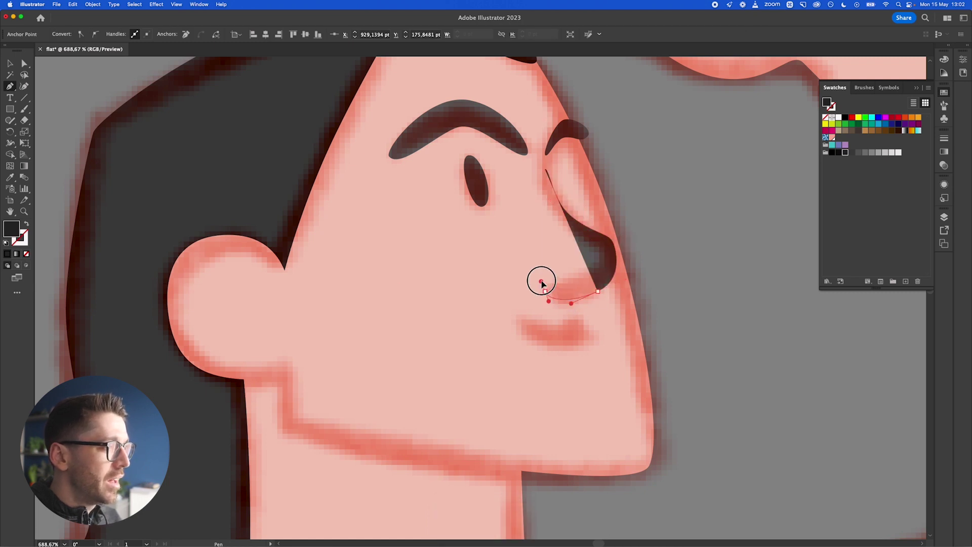
{"action": "left_click", "coordinate": [547, 207]}
{"action": "key", "text": "super+z"}
{"action": "left_click_drag", "start_coordinate": [562, 223], "coordinate": [540, 204]}
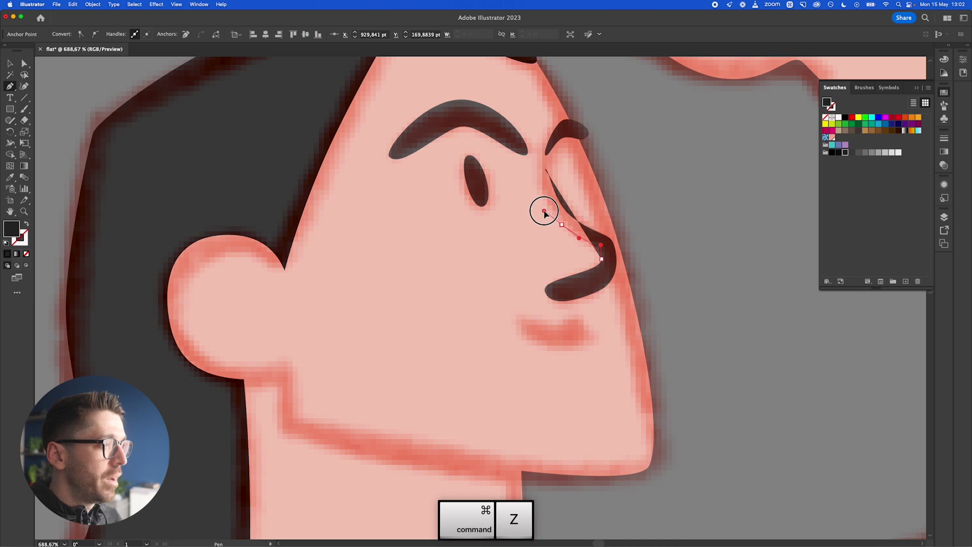
{"action": "left_click_drag", "start_coordinate": [546, 171], "coordinate": [551, 166]}
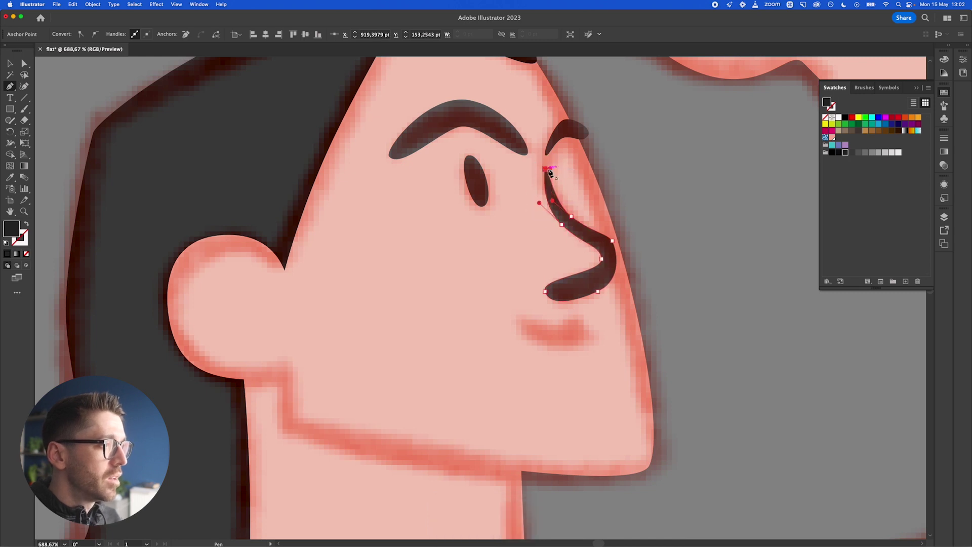
Step: Refine the curves at the nose tip by adjusting the direction handles of its inner and outer anchor points
{"action": "key", "text": "v"}
{"action": "left_click", "coordinate": [606, 256]}
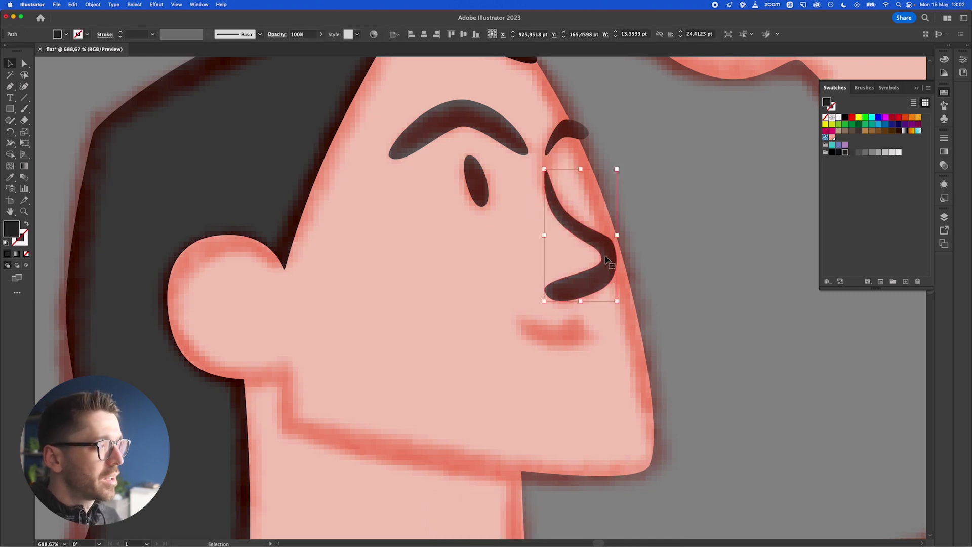
{"action": "key", "text": "a"}
{"action": "left_click", "coordinate": [602, 260]}
{"action": "left_click_drag", "start_coordinate": [601, 262], "coordinate": [607, 287]}
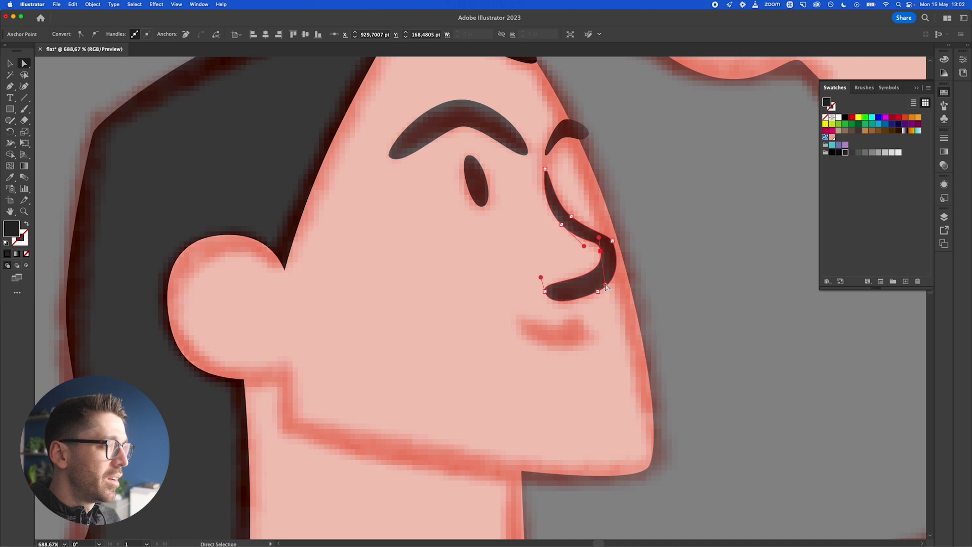
{"action": "scroll", "coordinate": [613, 247], "scroll_direction": "up", "scroll_amount": 5}
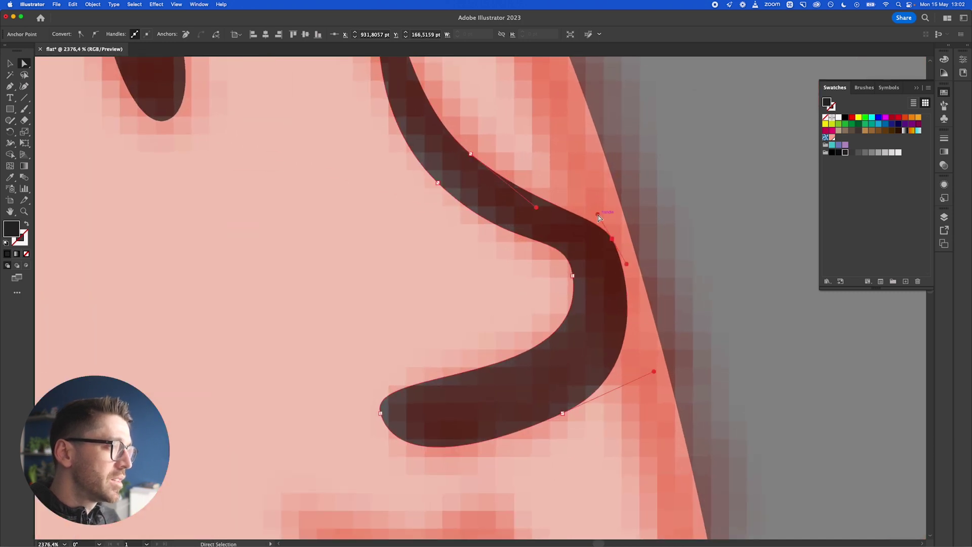
{"action": "left_click_drag", "start_coordinate": [599, 217], "coordinate": [567, 181]}
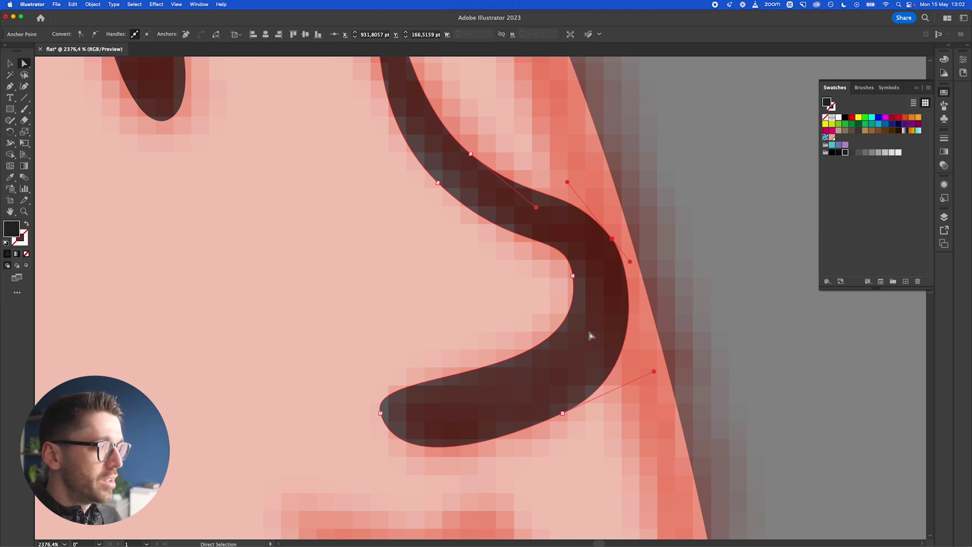
{"action": "left_click", "coordinate": [572, 276]}
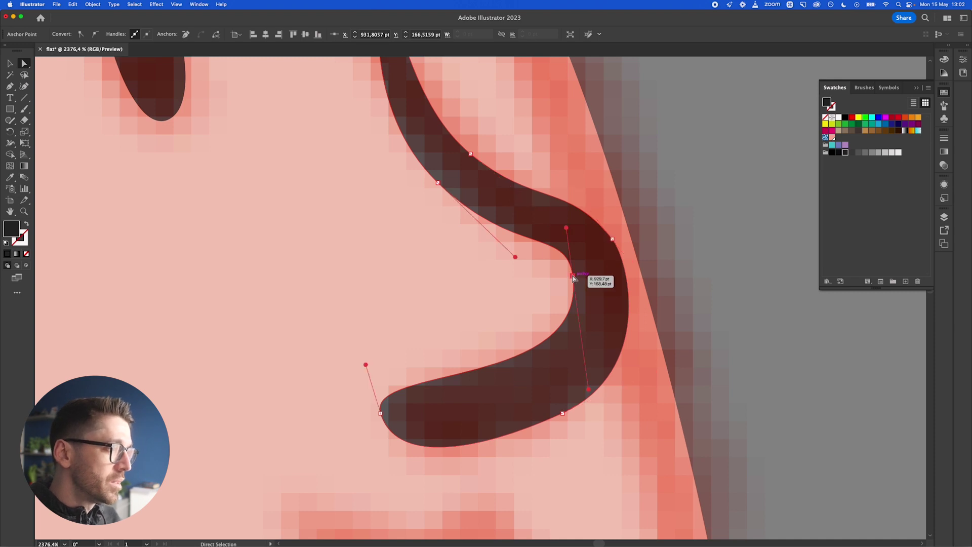
{"action": "left_click_drag", "start_coordinate": [567, 226], "coordinate": [567, 243]}
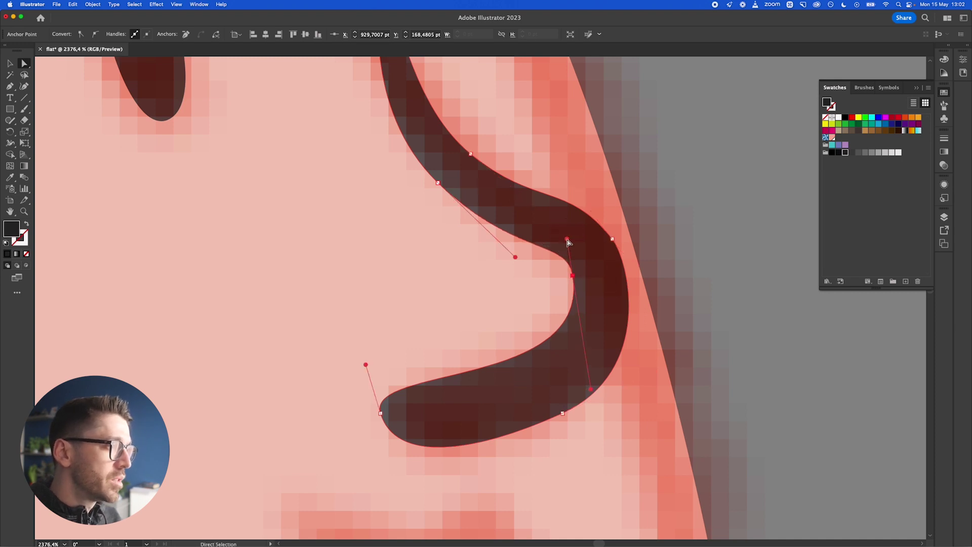
{"action": "left_click", "coordinate": [666, 275]}
Step: Smooth the outer contour of the nose shape around the tip with the Smooth tool
{"action": "scroll", "coordinate": [664, 274], "scroll_direction": "down", "scroll_amount": 3}
{"action": "scroll", "coordinate": [664, 275], "scroll_direction": "up", "scroll_amount": 4}
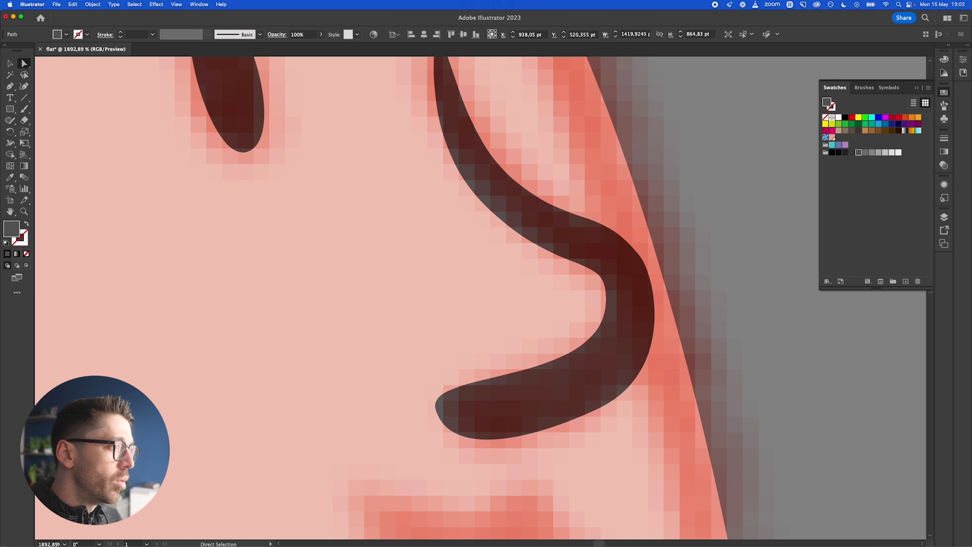
{"action": "left_click", "coordinate": [671, 272]}
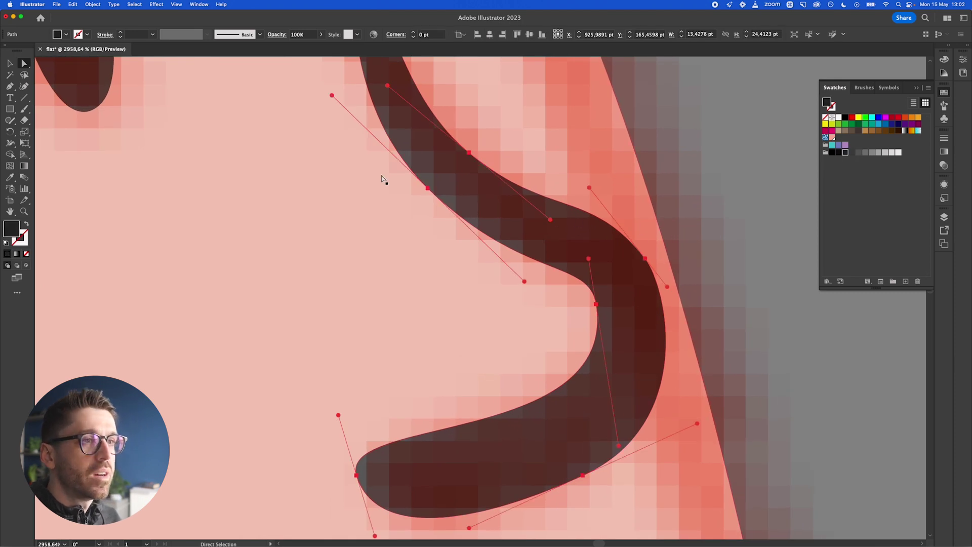
{"action": "left_click", "coordinate": [9, 122]}
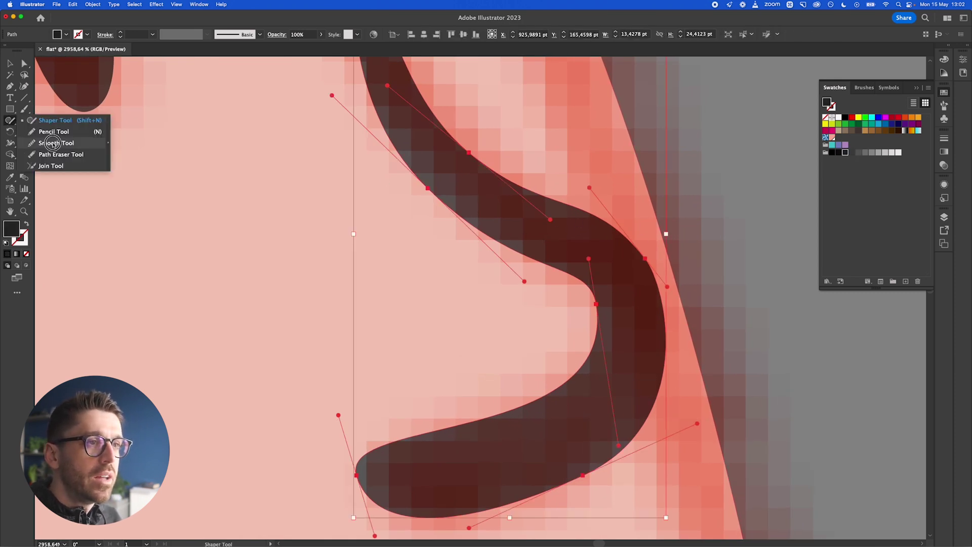
{"action": "left_click", "coordinate": [341, 143]}
{"action": "key", "text": "v"}
{"action": "left_click", "coordinate": [593, 217]}
{"action": "left_click", "coordinate": [10, 120]}
{"action": "left_click_drag", "start_coordinate": [612, 214], "coordinate": [686, 339]}
{"action": "mouse_move", "coordinate": [657, 293]}
{"action": "left_mouse_down"}
{"action": "mouse_move", "coordinate": [517, 195]}
{"action": "mouse_move", "coordinate": [627, 232]}
{"action": "mouse_move", "coordinate": [687, 335]}
{"action": "left_mouse_up"}
{"action": "mouse_move", "coordinate": [662, 366]}
{"action": "left_mouse_down"}
{"action": "mouse_move", "coordinate": [541, 161]}
{"action": "mouse_move", "coordinate": [475, 187]}
{"action": "mouse_move", "coordinate": [512, 178]}
{"action": "mouse_move", "coordinate": [596, 208]}
{"action": "left_mouse_up"}
Step: Trace the mouth below the nose as a closed near-black shape with a dipped upper edge using the Pen tool
{"action": "scroll", "coordinate": [601, 221], "scroll_direction": "down", "scroll_amount": 4}
{"action": "key", "text": "p"}
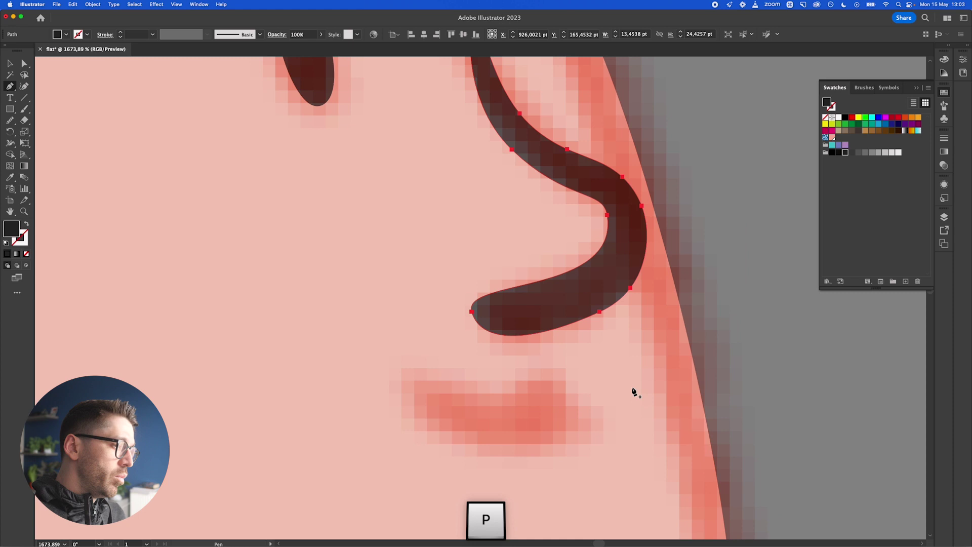
{"action": "left_click_drag", "start_coordinate": [407, 384], "coordinate": [415, 377]}
{"action": "left_click_drag", "start_coordinate": [496, 412], "coordinate": [520, 410]}
{"action": "left_click_drag", "start_coordinate": [583, 389], "coordinate": [606, 408]}
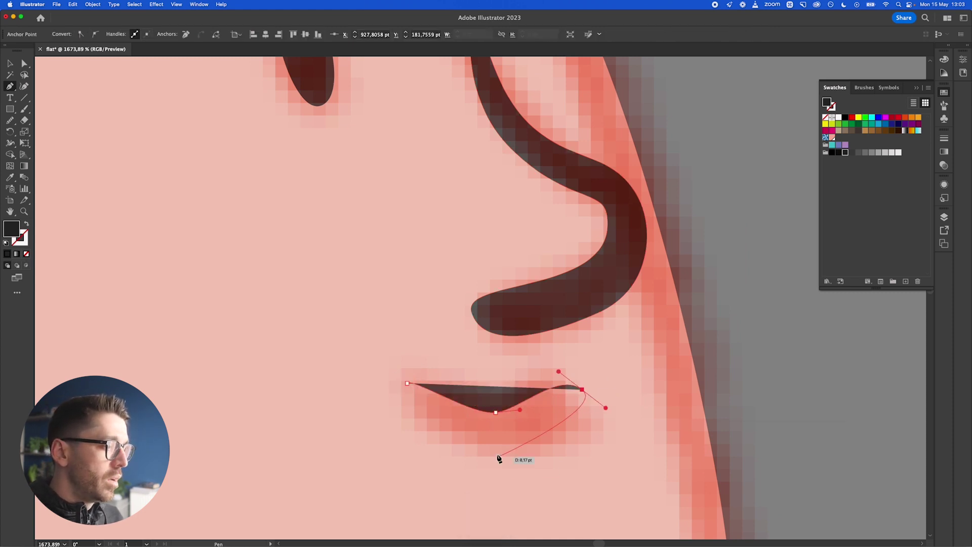
{"action": "left_click_drag", "start_coordinate": [492, 451], "coordinate": [423, 449]}
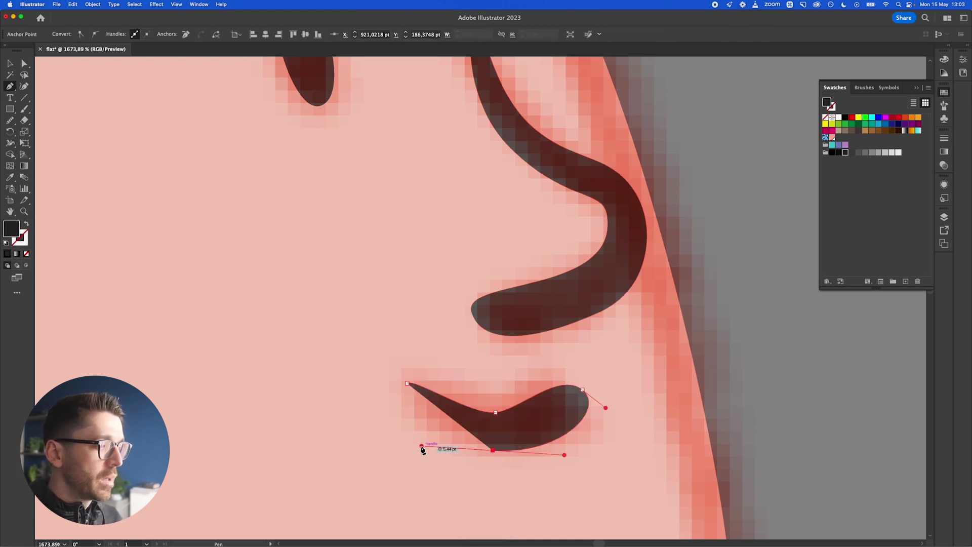
{"action": "left_click", "coordinate": [408, 384]}
{"action": "key", "text": "v"}
{"action": "scroll", "coordinate": [422, 363], "scroll_direction": "down", "scroll_amount": 10}
Step: Duplicate the near eye below the far eyebrow at the front of the face and adjust the copy's placement
{"action": "scroll", "coordinate": [451, 279], "scroll_direction": "up", "scroll_amount": 7}
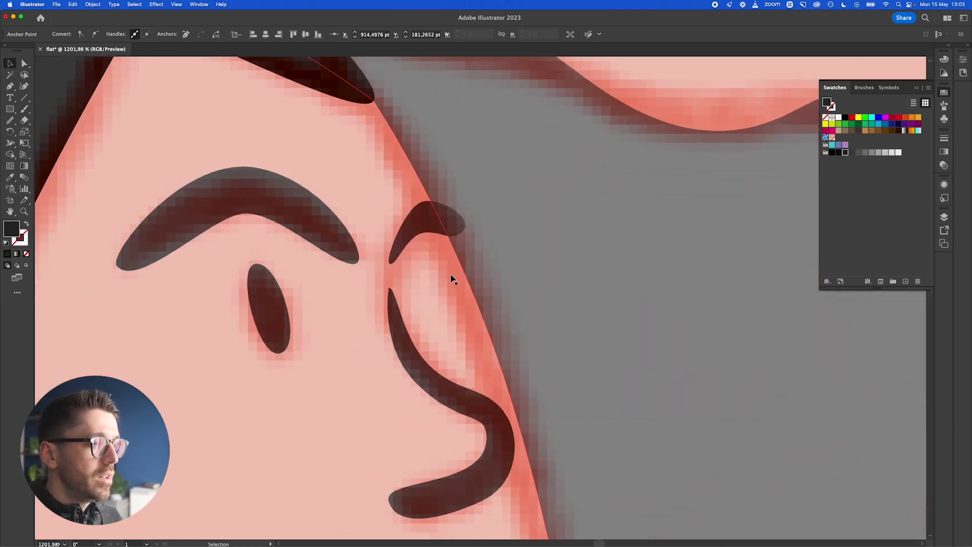
{"action": "left_click", "coordinate": [274, 318]}
{"action": "left_click_drag", "start_coordinate": [274, 318], "coordinate": [454, 310]}
{"action": "left_click_drag", "start_coordinate": [431, 354], "coordinate": [450, 306]}
{"action": "scroll", "coordinate": [450, 306], "scroll_direction": "down", "scroll_amount": 15}
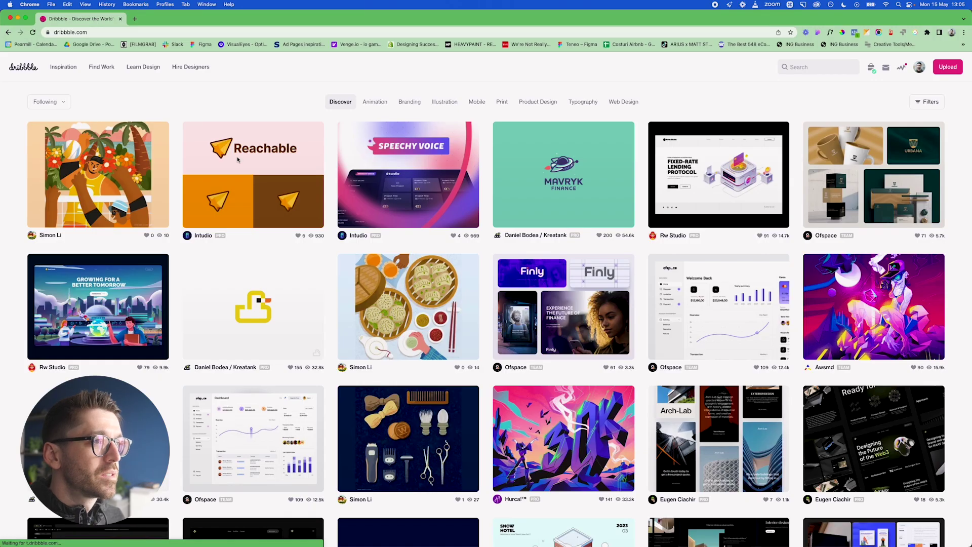
Step: Switch to Dribbble in Chrome, open the Illustration category and filter the shots to This Past Month
{"action": "mouse_move", "coordinate": [65, 79]}
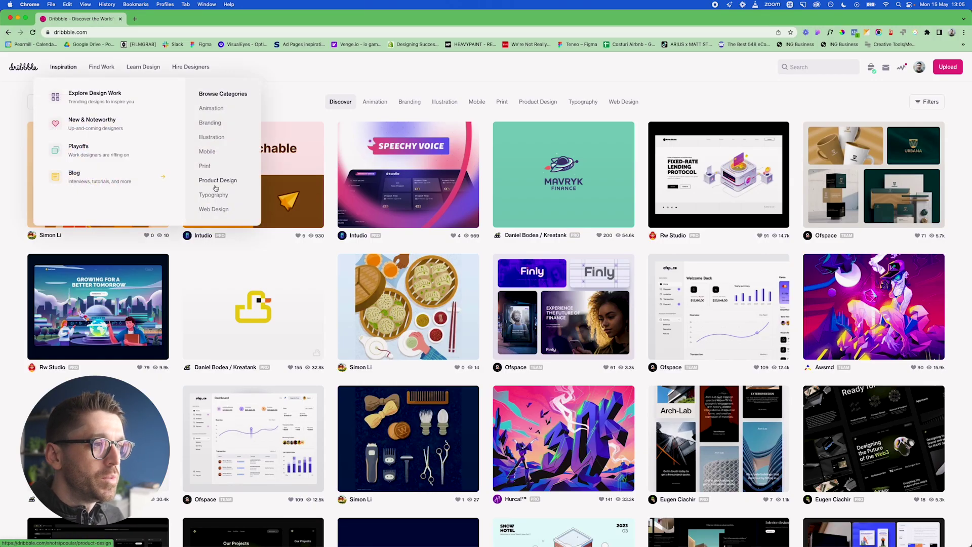
{"action": "left_click", "coordinate": [218, 142]}
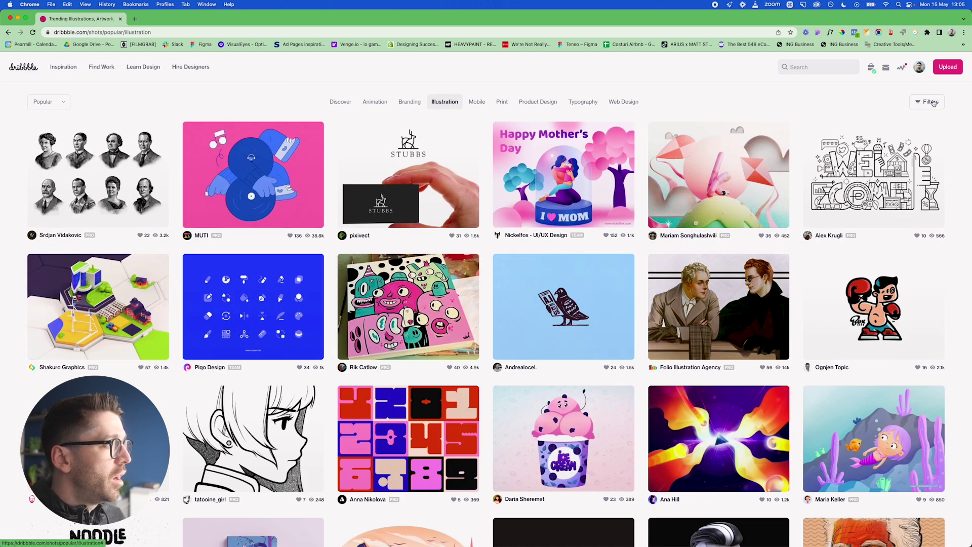
{"action": "left_click", "coordinate": [934, 104]}
{"action": "left_click", "coordinate": [683, 141]}
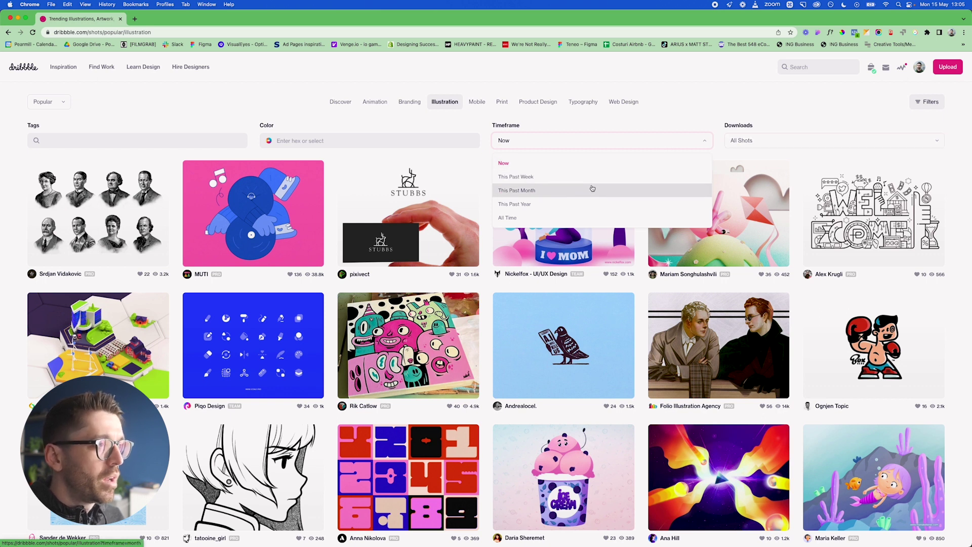
{"action": "left_click", "coordinate": [528, 192]}
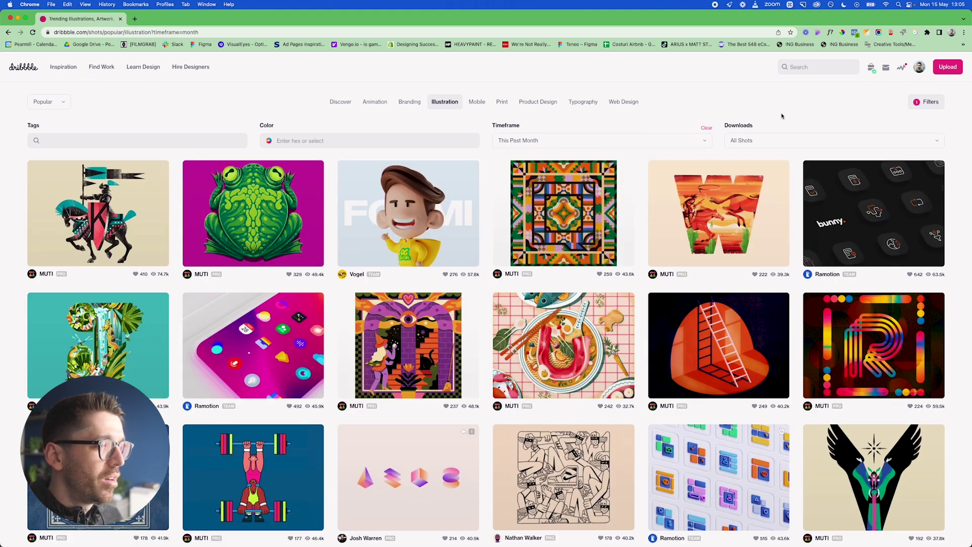
Step: Browse the illustration shots for a colour reference, open "Party 8 till Late" by MUTI and copy its image
{"action": "scroll", "coordinate": [764, 351], "scroll_direction": "down", "scroll_amount": 10}
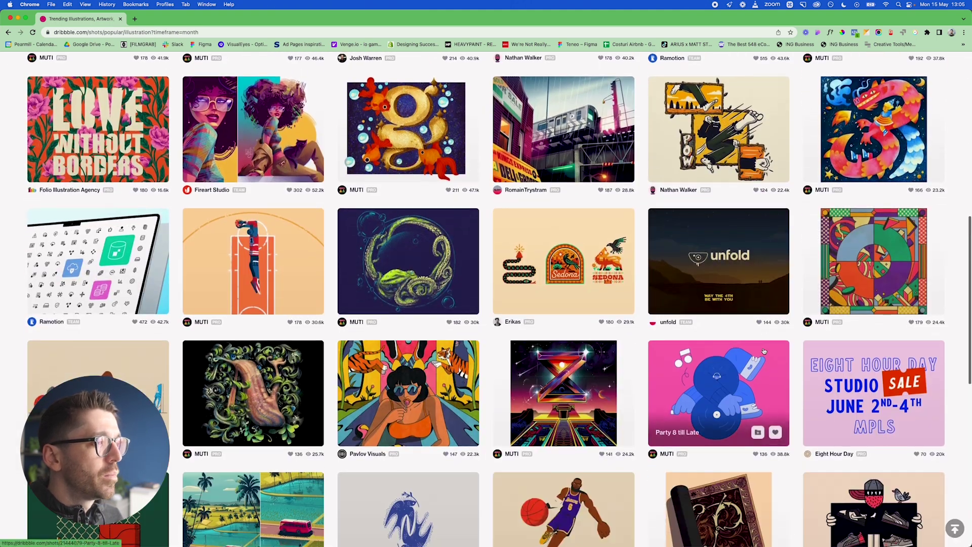
{"action": "scroll", "coordinate": [763, 351], "scroll_direction": "down", "scroll_amount": 10}
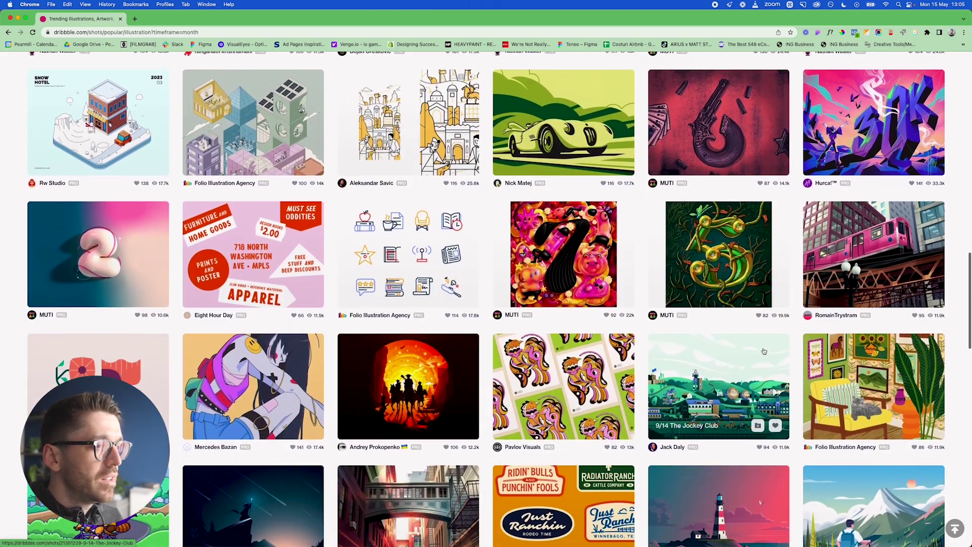
{"action": "scroll", "coordinate": [764, 351], "scroll_direction": "down", "scroll_amount": 6}
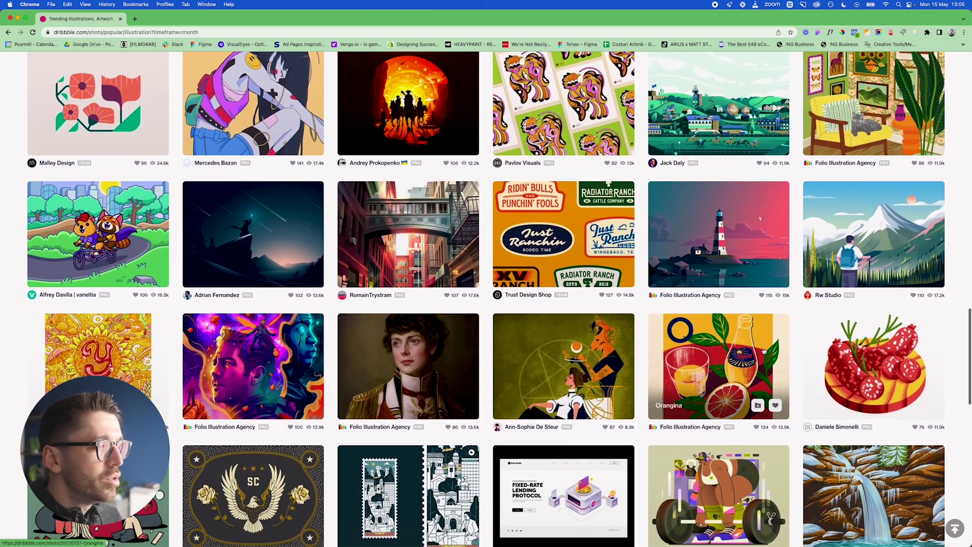
{"action": "scroll", "coordinate": [763, 351], "scroll_direction": "up", "scroll_amount": 20}
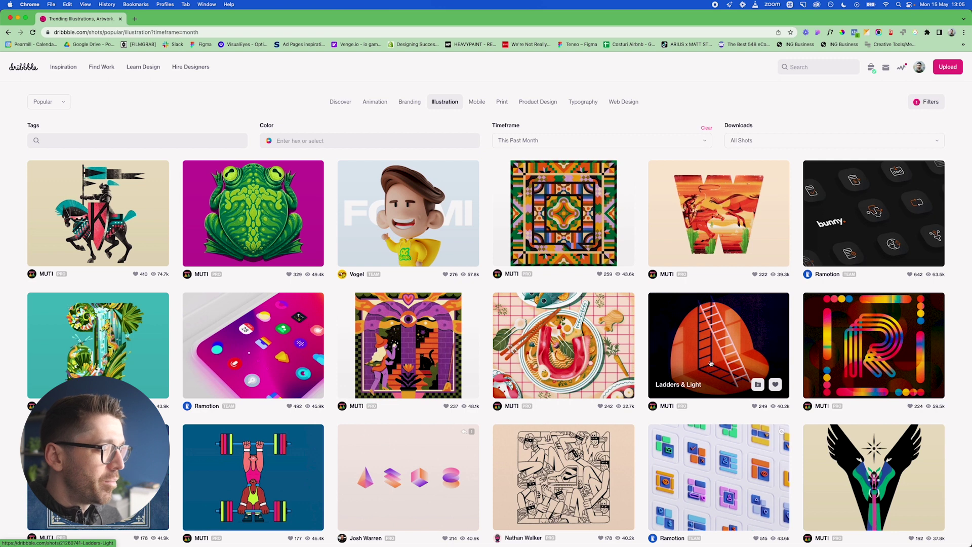
{"action": "scroll", "coordinate": [710, 364], "scroll_direction": "down", "scroll_amount": 20}
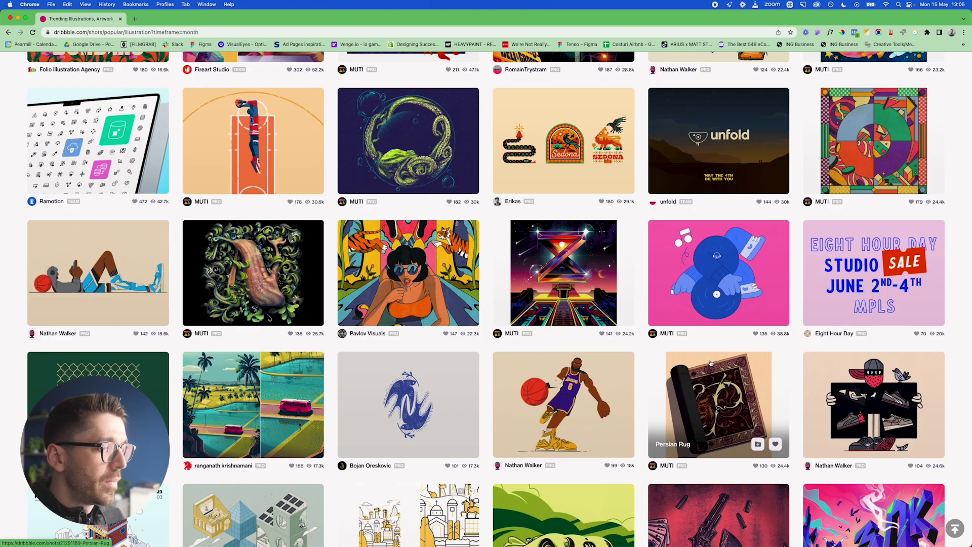
{"action": "left_click", "coordinate": [715, 277]}
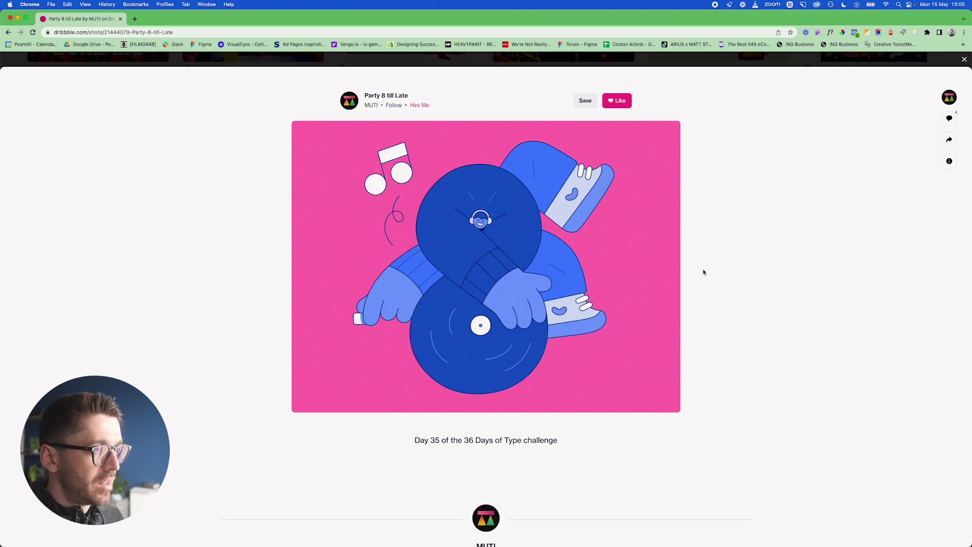
{"action": "right_click", "coordinate": [529, 259]}
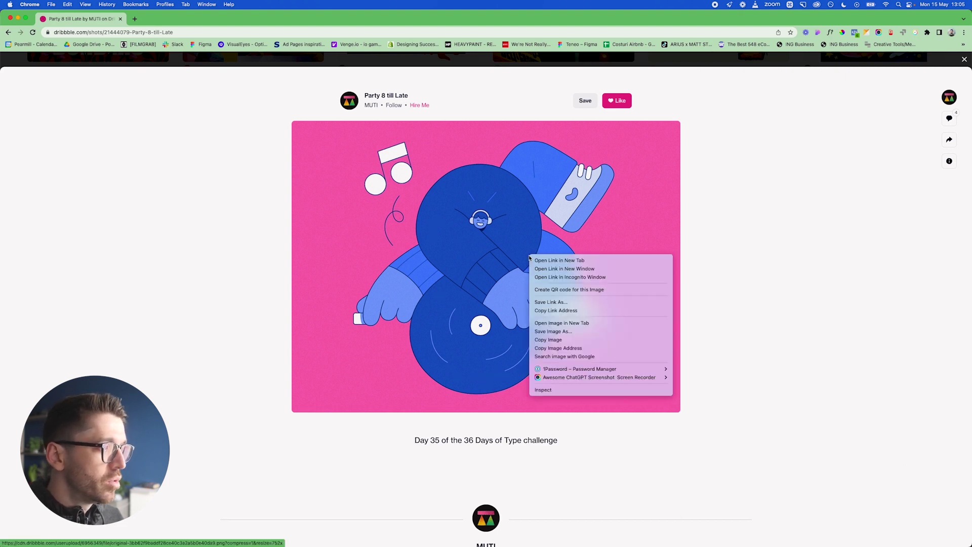
{"action": "left_click", "coordinate": [565, 340]}
Step: Switch back to Illustrator, paste the copied reference image and place it below the artboard
{"action": "key", "text": "super+Tab"}
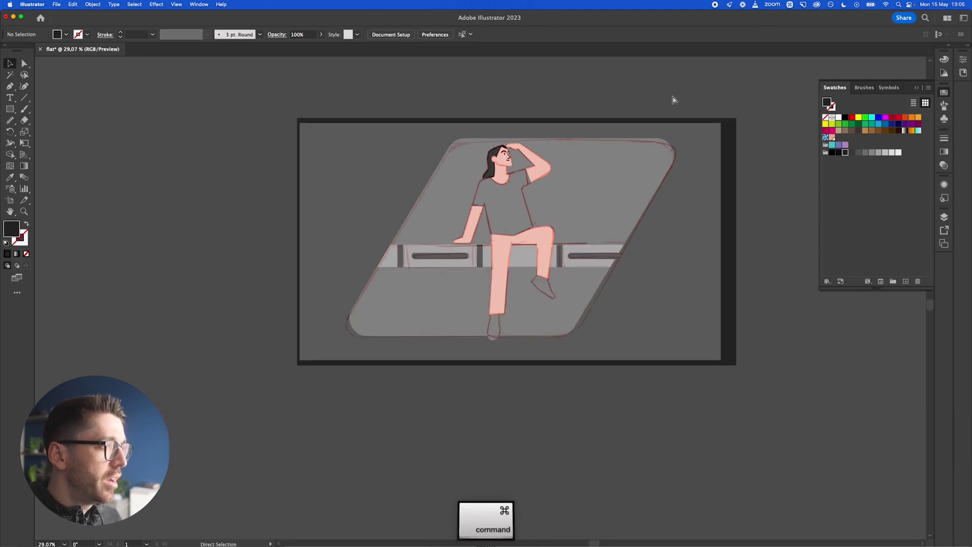
{"action": "key", "text": "super+v"}
{"action": "left_click_drag", "start_coordinate": [497, 287], "coordinate": [494, 452]}
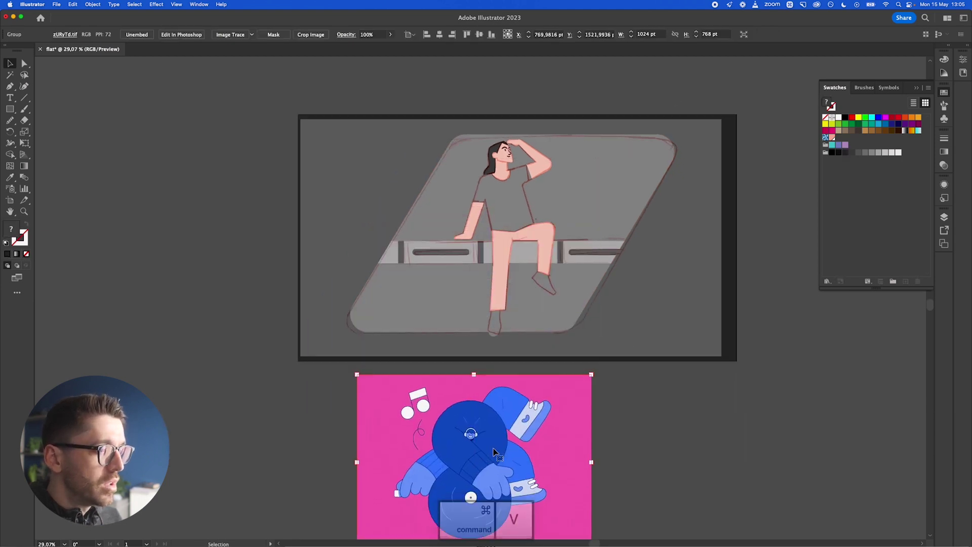
{"action": "scroll", "coordinate": [496, 451], "scroll_direction": "down", "scroll_amount": 5}
{"action": "left_click_drag", "start_coordinate": [518, 358], "coordinate": [533, 386]}
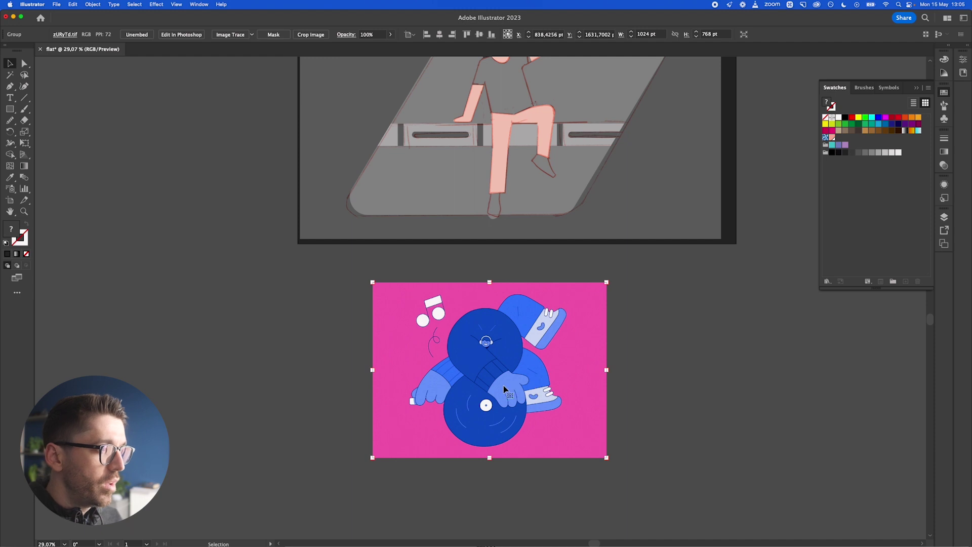
Step: Try converting the reference image into an object mosaic 3 tiles wide and 3 tiles high
{"action": "left_click", "coordinate": [93, 4]}
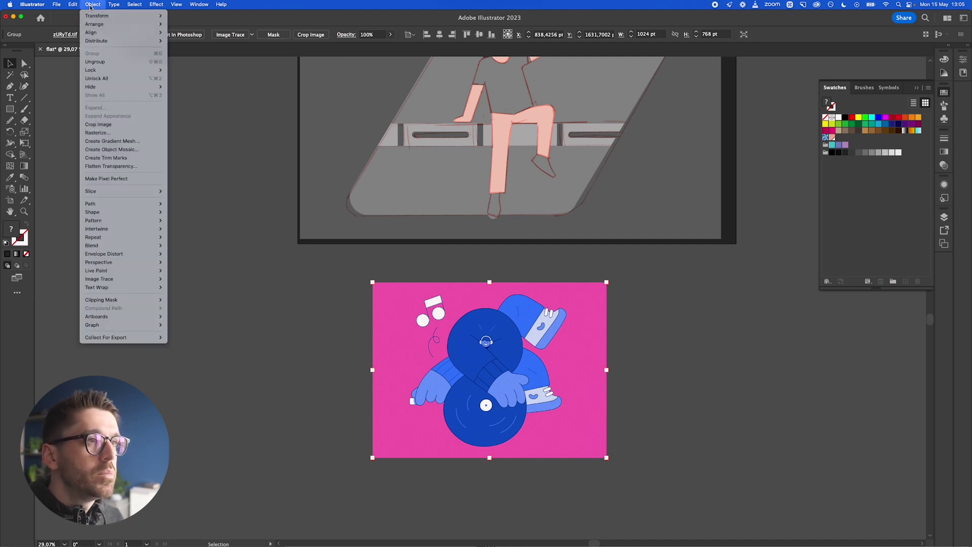
{"action": "left_click", "coordinate": [134, 151]}
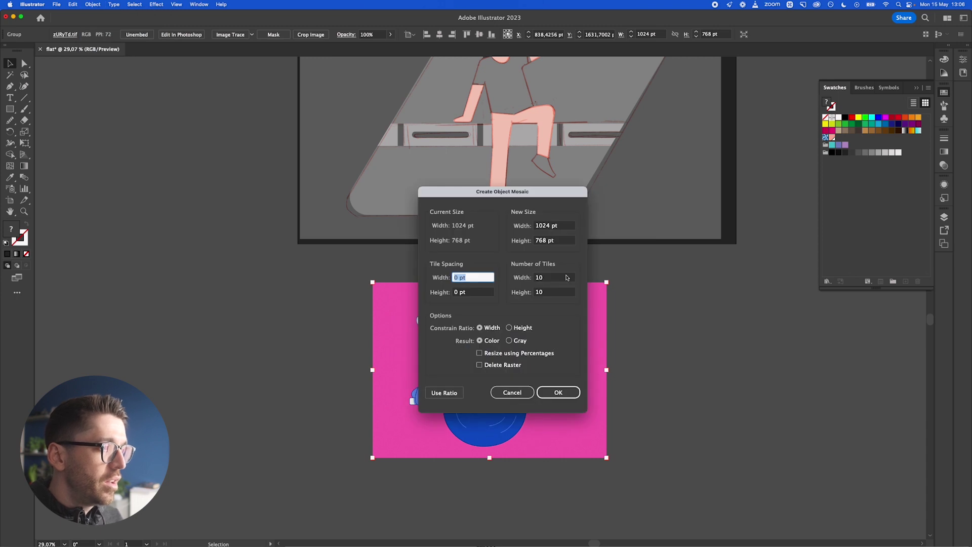
{"action": "double_click", "coordinate": [555, 277]}
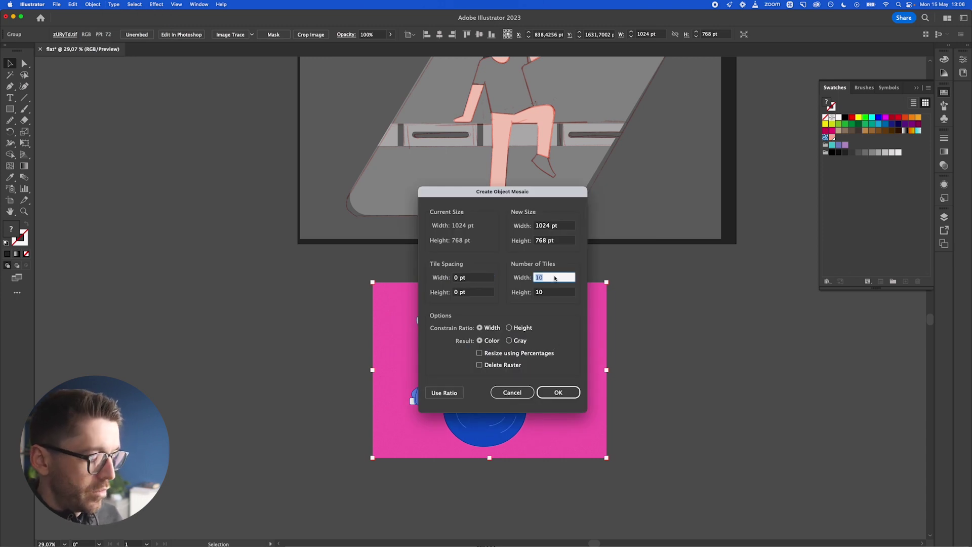
{"action": "type", "text": "3"}
{"action": "key", "text": "Tab"}
{"action": "type", "text": "3"}
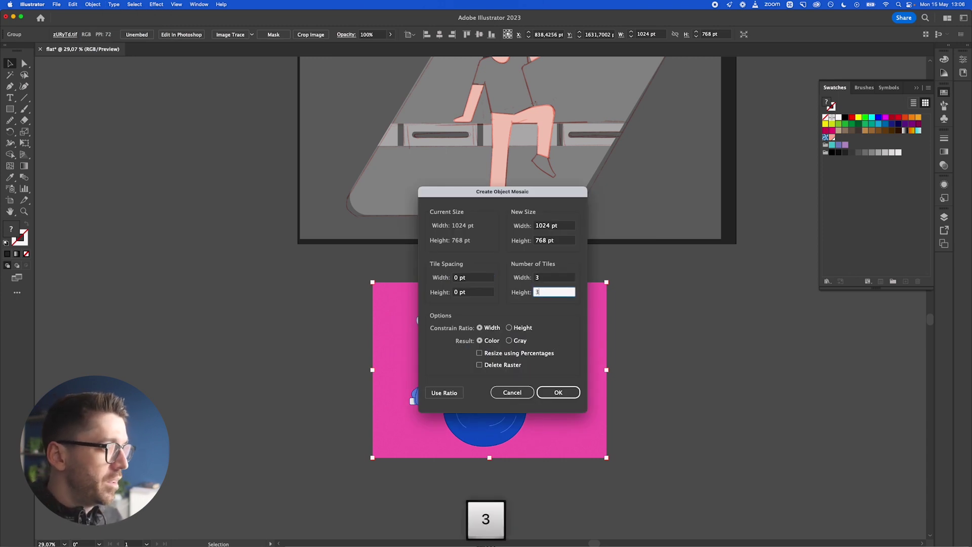
{"action": "left_click", "coordinate": [556, 392]}
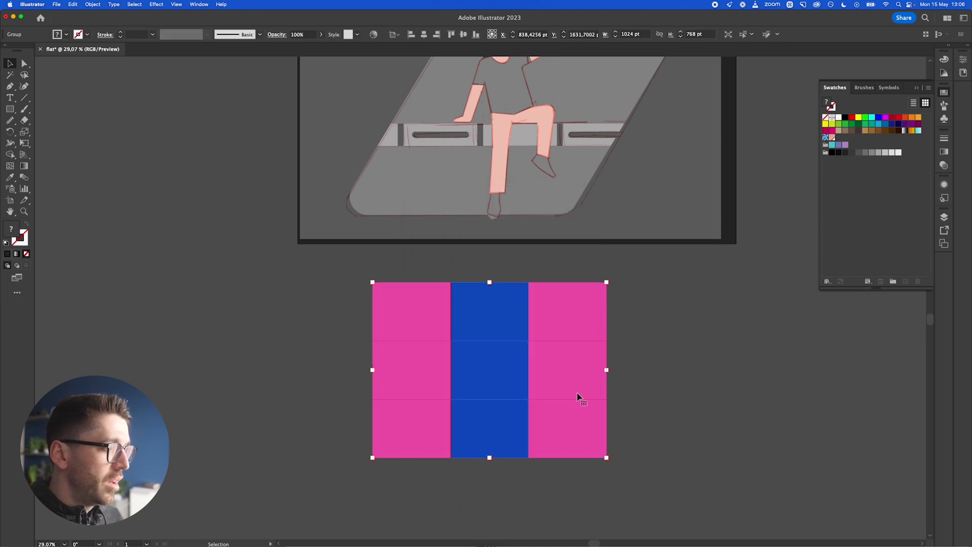
{"action": "key", "text": "super+z"}
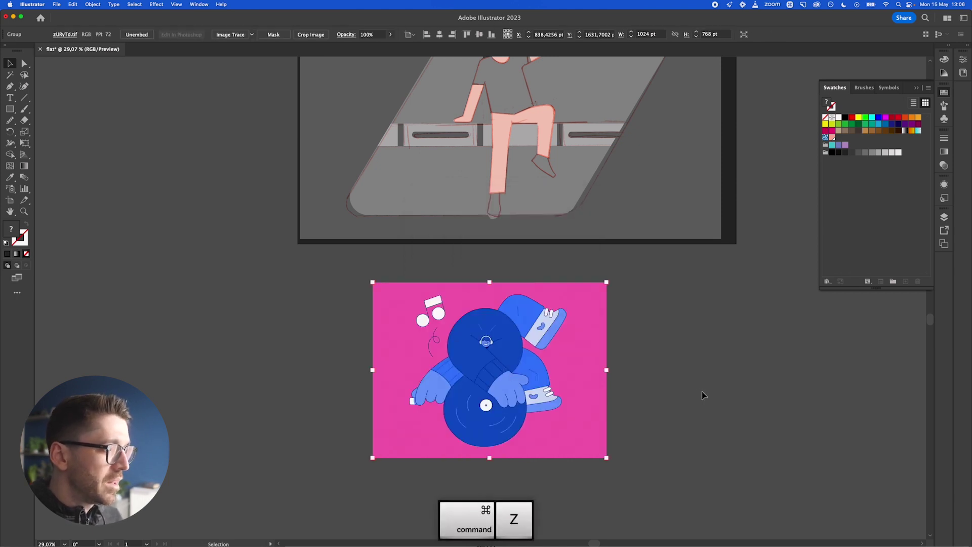
Step: Draw a square of about 113 pt beside the reference image and fill it with the sampled pink background colour
{"action": "left_click", "coordinate": [10, 109]}
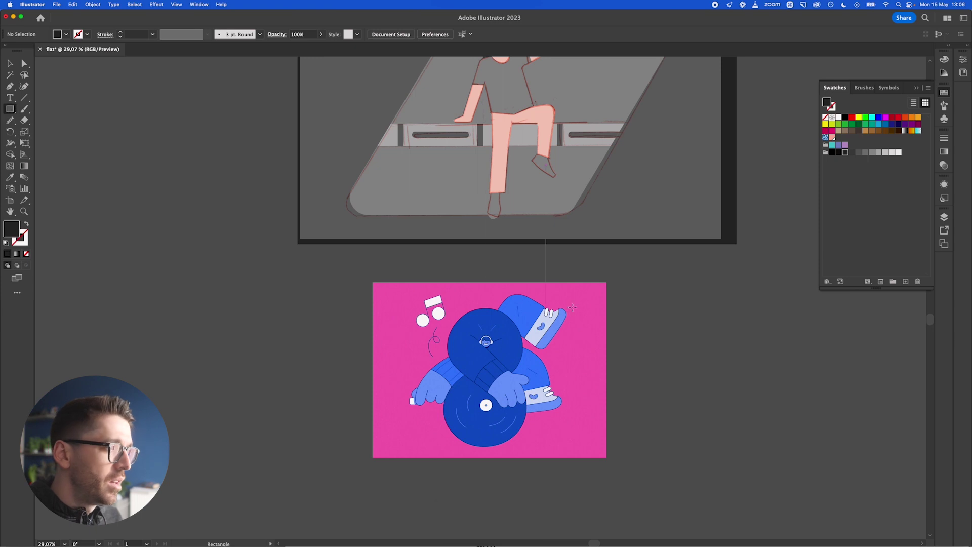
{"action": "left_click_drag", "start_coordinate": [632, 291], "coordinate": [657, 317]}
{"action": "key", "text": "i"}
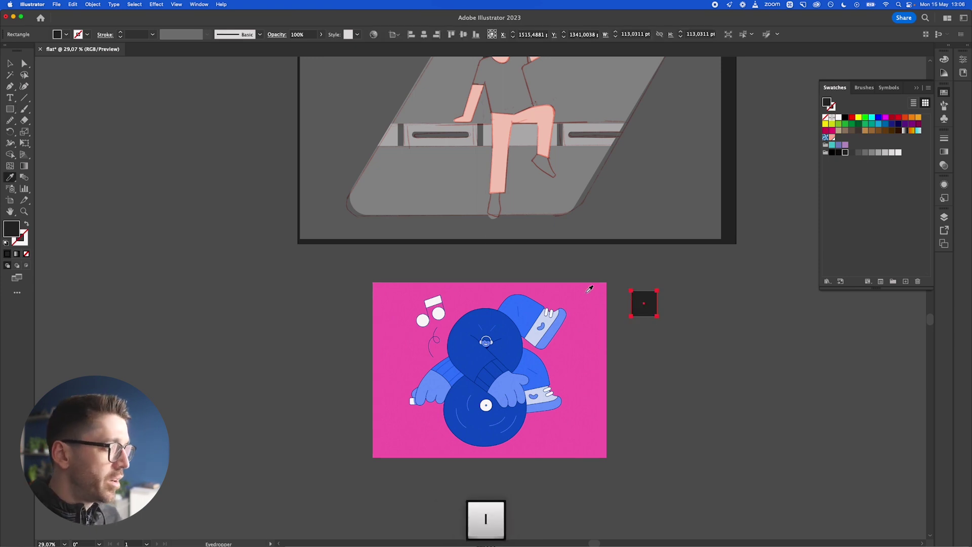
{"action": "left_click", "coordinate": [587, 291]}
Step: Add two copies of the square in a row, sampling the trouser's bright blue and the upper record's dark blue from the reference image
{"action": "key", "text": "v"}
{"action": "left_click_drag", "start_coordinate": [645, 304], "coordinate": [715, 307]}
{"action": "key", "text": "i"}
{"action": "left_click", "coordinate": [526, 309]}
{"action": "key", "text": "v"}
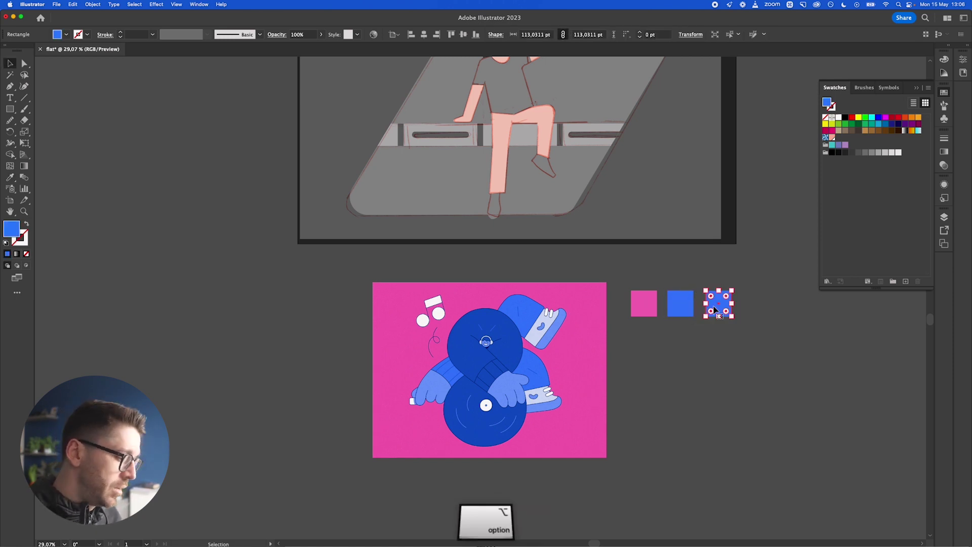
{"action": "key", "text": "i"}
{"action": "left_click", "coordinate": [513, 338]}
Step: Add a fourth square to the palette row and fill it with the light blue sampled from the shoe sole
{"action": "key", "text": "v"}
{"action": "left_click", "coordinate": [743, 357]}
{"action": "left_click_drag", "start_coordinate": [721, 306], "coordinate": [754, 306]}
{"action": "key", "text": "i"}
{"action": "left_click", "coordinate": [503, 354]}
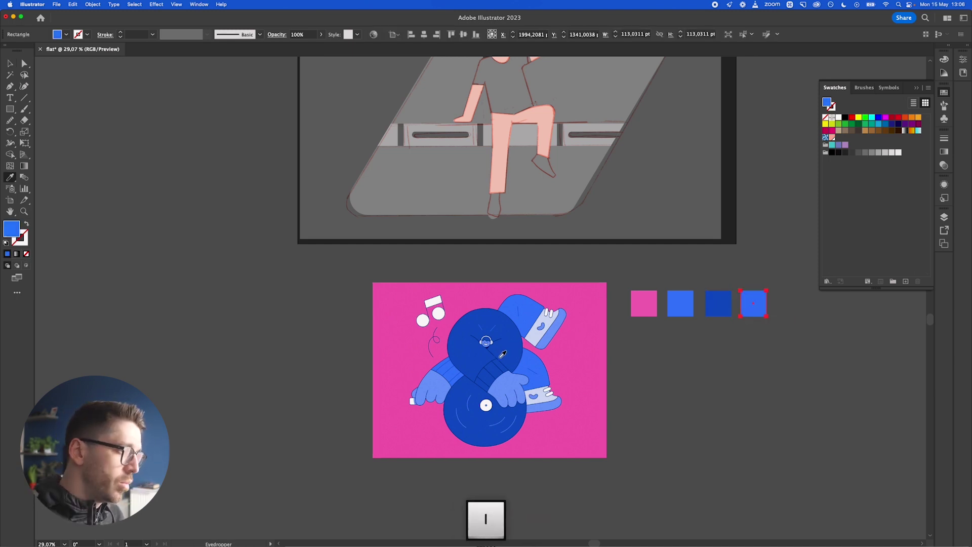
{"action": "left_click", "coordinate": [554, 336]}
Step: Add a fifth square at the end of the row and fill it with the pale blue sampled from the shoe's upper
{"action": "key", "text": "v"}
{"action": "left_click_drag", "start_coordinate": [753, 306], "coordinate": [787, 310]}
{"action": "key", "text": "i"}
{"action": "left_click", "coordinate": [544, 332]}
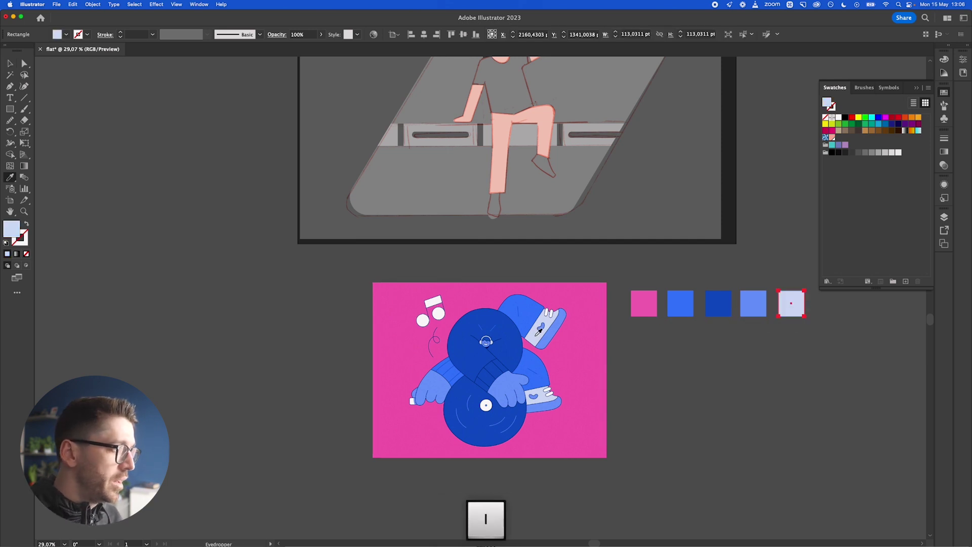
{"action": "key", "text": "v"}
{"action": "left_click", "coordinate": [739, 350]}
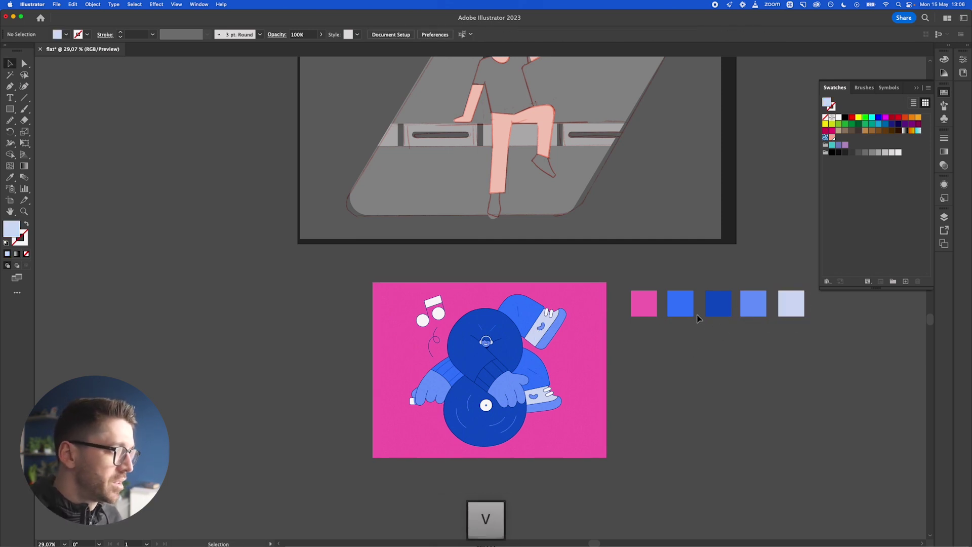
Step: Copy the bright blue square directly below itself and fill the copy with the navy sampled from the reference image's outlines
{"action": "left_click_drag", "start_coordinate": [680, 314], "coordinate": [683, 349]}
{"action": "key", "text": "i"}
{"action": "scroll", "coordinate": [524, 352], "scroll_direction": "up", "scroll_amount": 5}
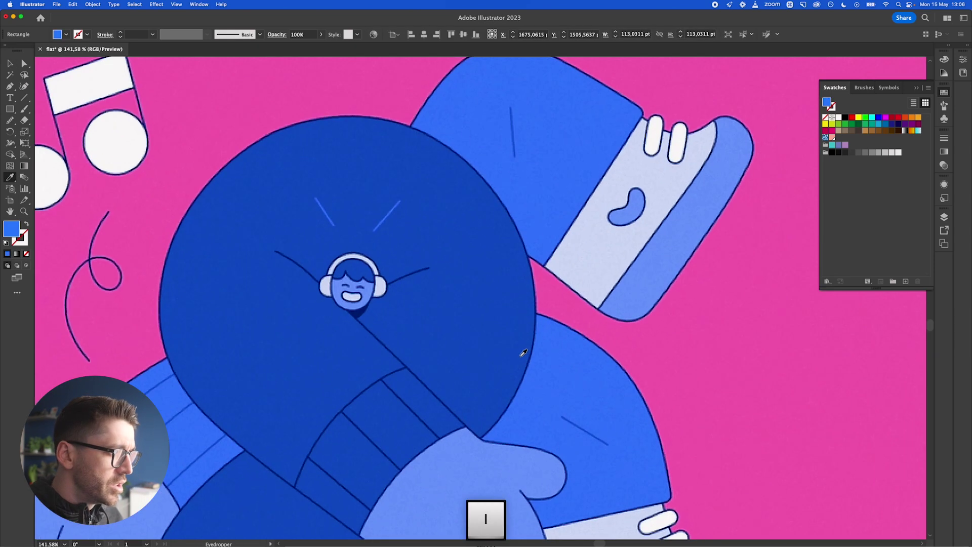
{"action": "left_click", "coordinate": [530, 357]}
{"action": "key", "text": "v"}
{"action": "scroll", "coordinate": [521, 362], "scroll_direction": "down", "scroll_amount": 8}
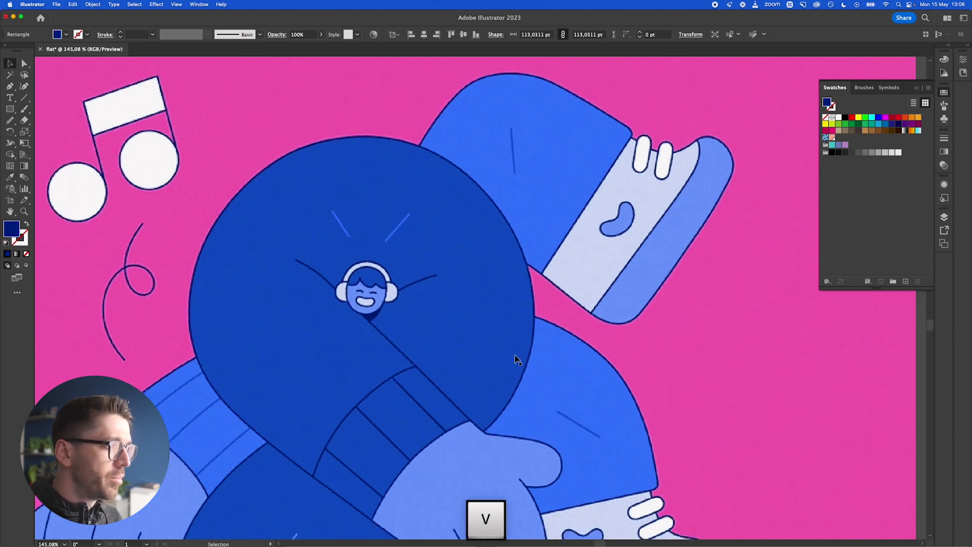
Step: Delete the reference image and move the palette squares beneath the middle of the artboard
{"action": "key", "text": "BackSpace"}
{"action": "scroll", "coordinate": [514, 357], "scroll_direction": "up", "scroll_amount": 2}
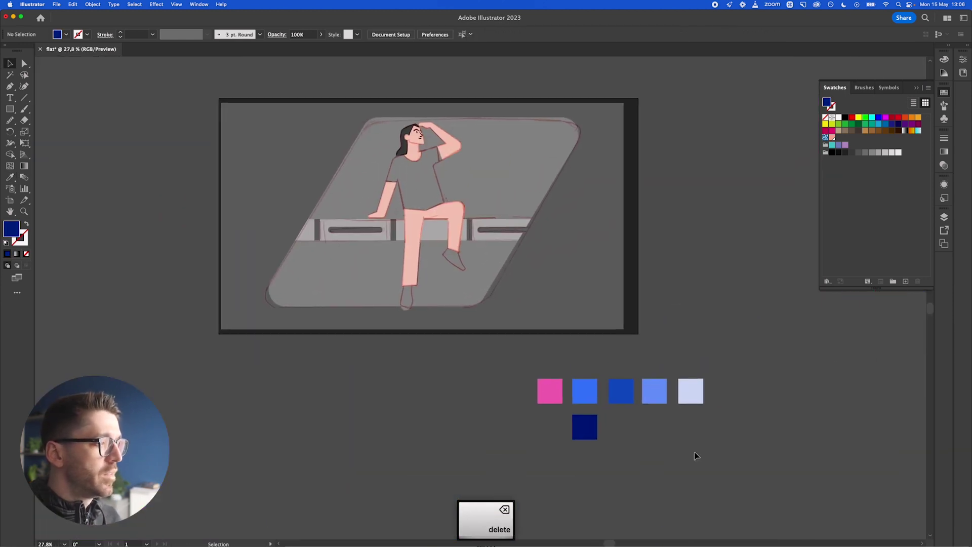
{"action": "left_click", "coordinate": [540, 393]}
{"action": "left_click_drag", "start_coordinate": [553, 396], "coordinate": [332, 378]}
{"action": "left_click", "coordinate": [590, 419]}
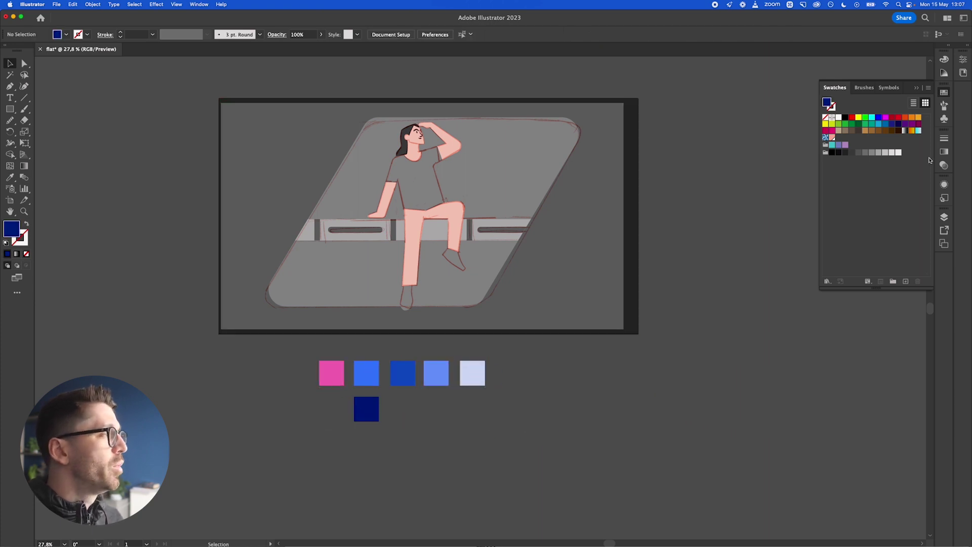
Step: Hide Layer 1 and fill the T-shirt and both shoes with the pale blue from the palette
{"action": "left_click", "coordinate": [944, 215]}
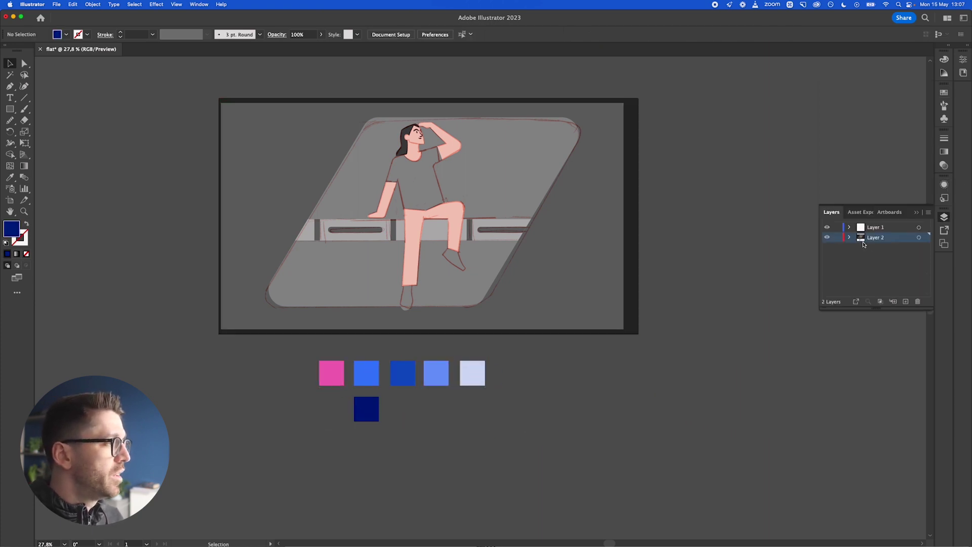
{"action": "left_click", "coordinate": [827, 227]}
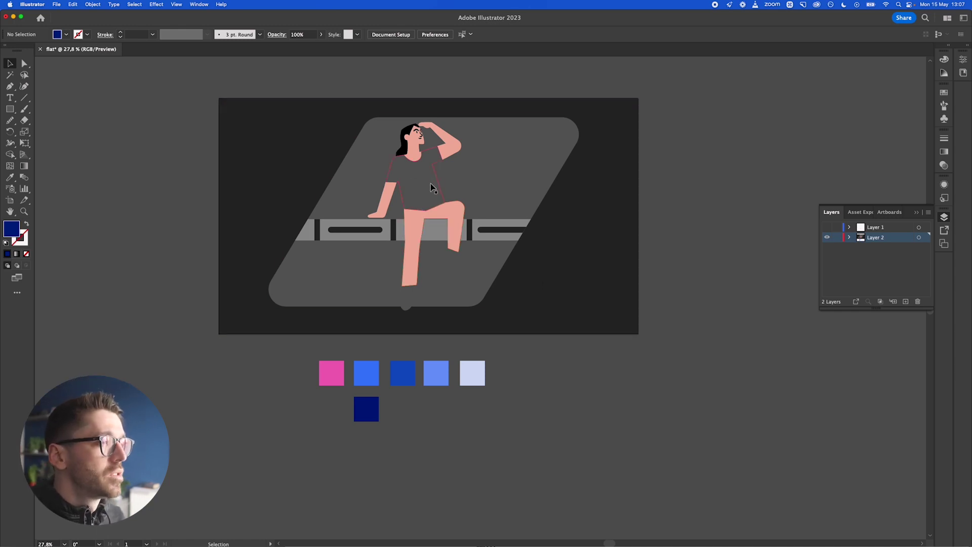
{"action": "left_click", "coordinate": [455, 260]}
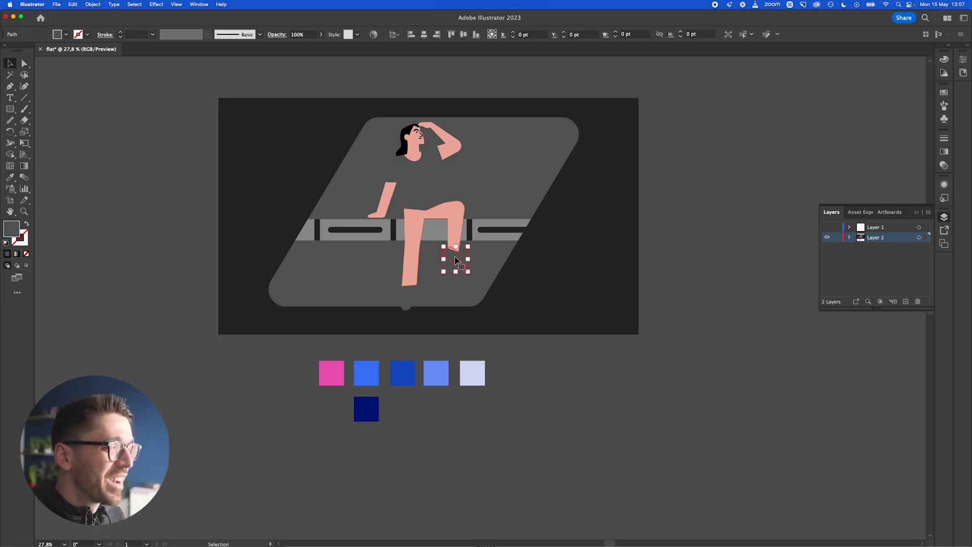
{"action": "left_click", "coordinate": [408, 299], "text": "shift"}
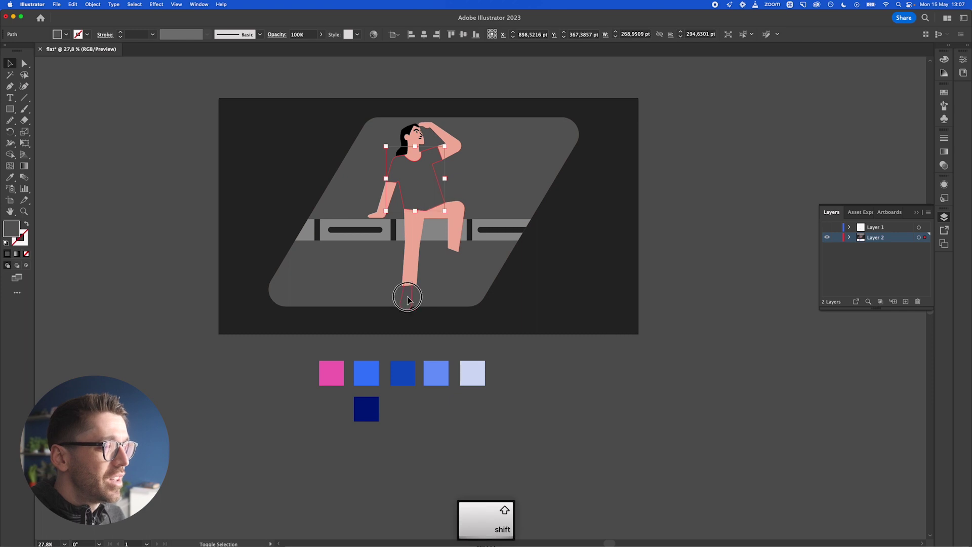
{"action": "left_click", "coordinate": [445, 276], "text": "shift"}
{"action": "key", "text": "i"}
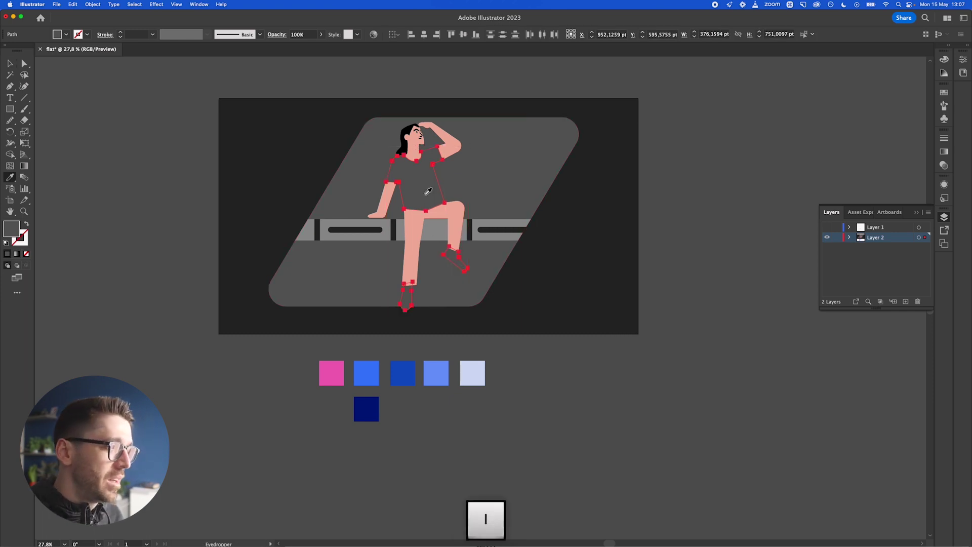
{"action": "left_click", "coordinate": [470, 375]}
{"action": "key", "text": "v"}
{"action": "left_click", "coordinate": [510, 373]}
Step: Fill the trousers with the light blue from the palette's fourth square
{"action": "left_click", "coordinate": [419, 256]}
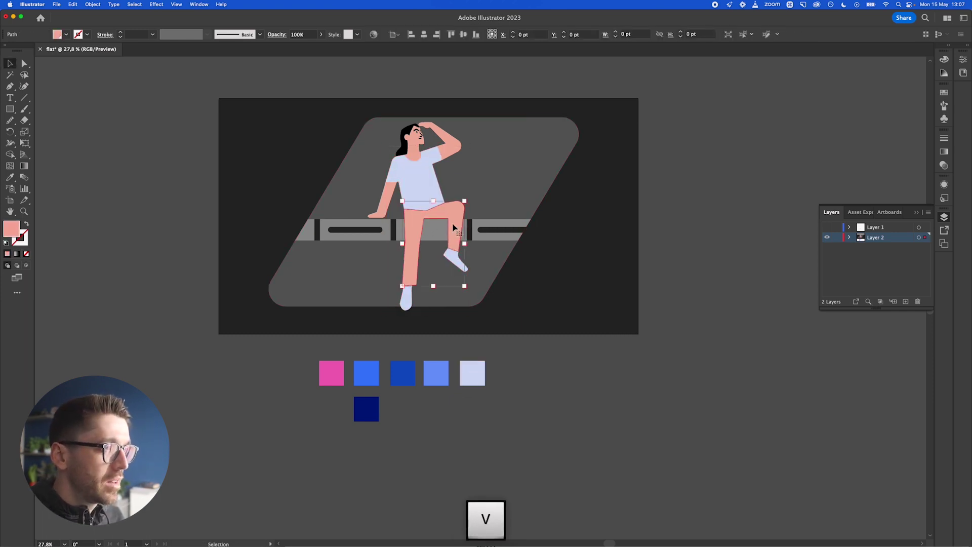
{"action": "key", "text": "i"}
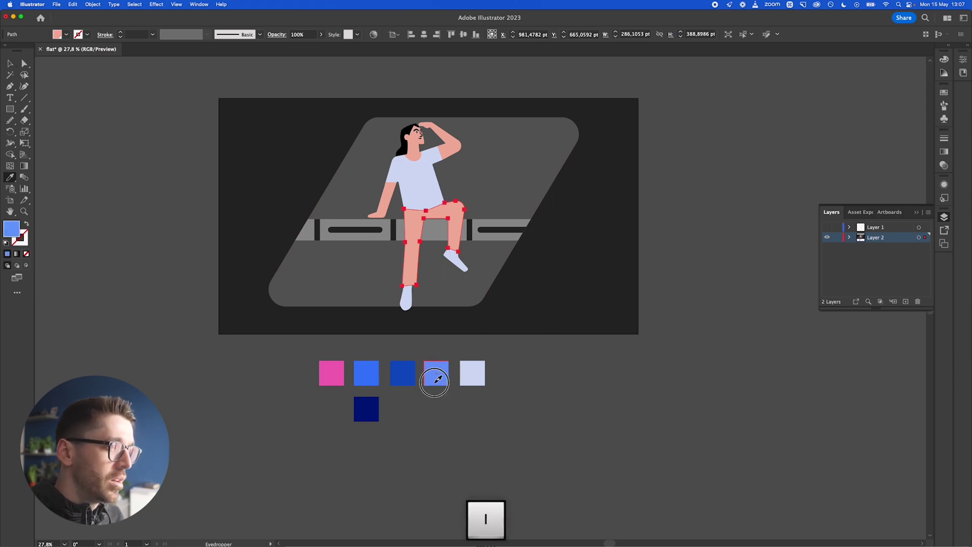
{"action": "left_click", "coordinate": [435, 373]}
{"action": "key", "text": "v"}
Step: Fill the slanted rounded panel with the palette's deep blue and the background rectangle with the navy
{"action": "left_click", "coordinate": [497, 201]}
{"action": "key", "text": "i"}
{"action": "left_click", "coordinate": [405, 373]}
{"action": "key", "text": "v"}
{"action": "left_click", "coordinate": [532, 279]}
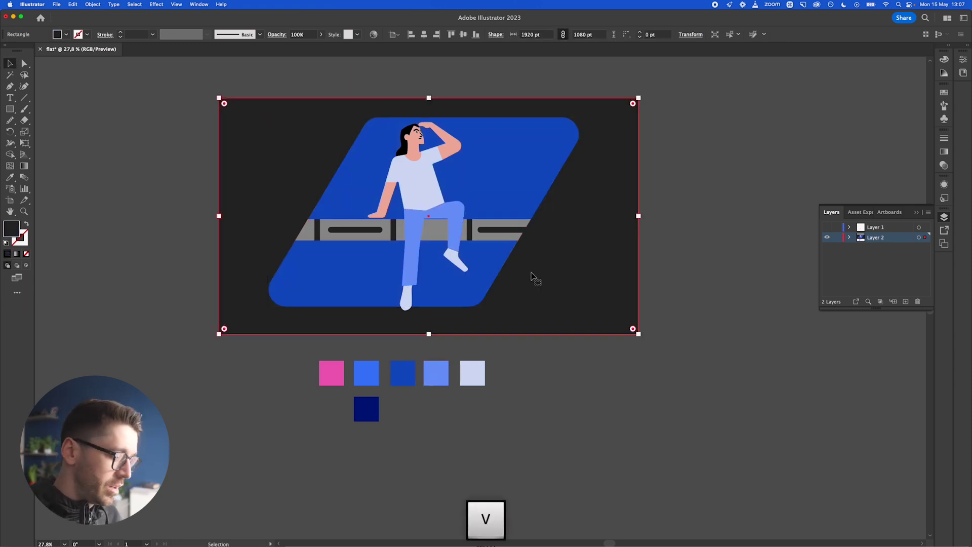
{"action": "key", "text": "i"}
{"action": "left_click", "coordinate": [372, 406]}
{"action": "key", "text": "v"}
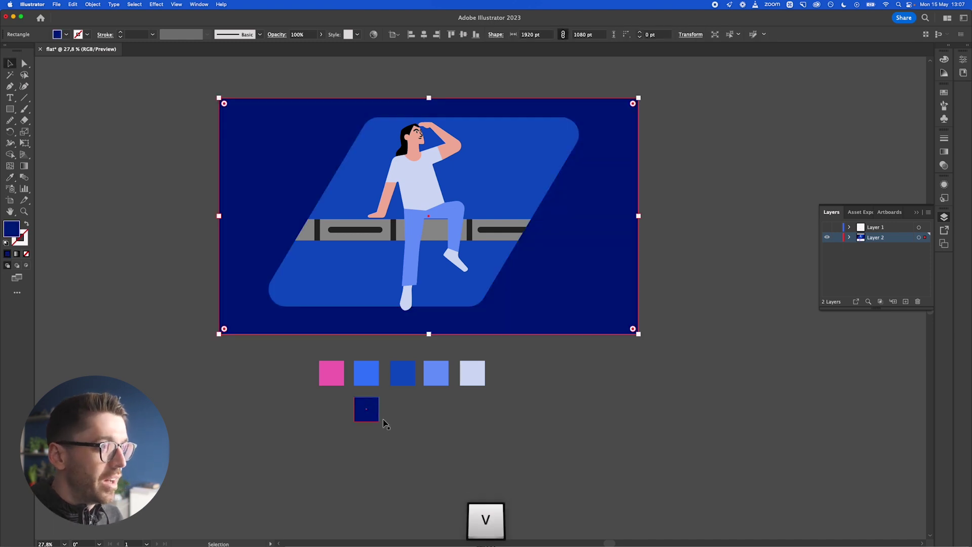
{"action": "left_click", "coordinate": [421, 377]}
Step: Copy the deep blue palette square directly below itself and fill the copy with the black sampled from the woman's hair
{"action": "scroll", "coordinate": [411, 142], "scroll_direction": "up", "scroll_amount": 3}
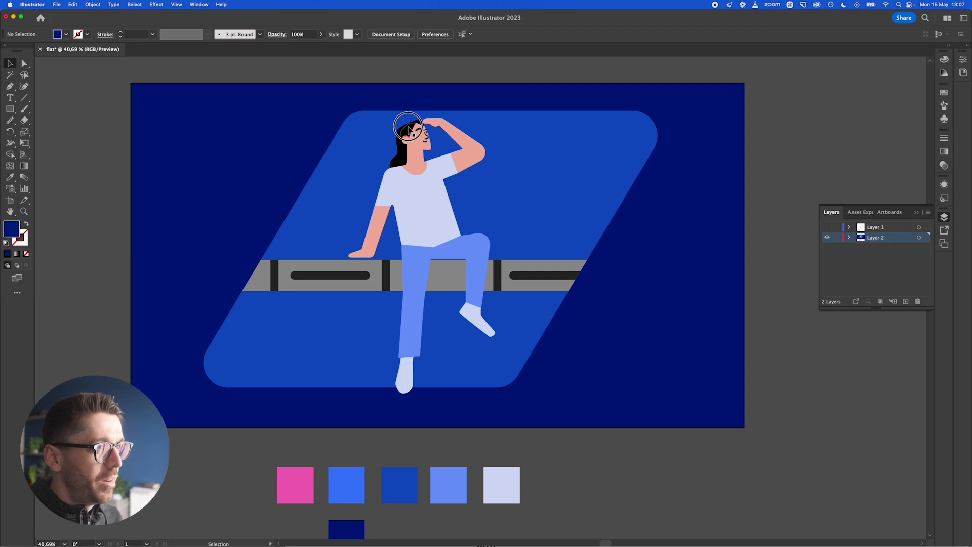
{"action": "left_click", "coordinate": [409, 133]}
{"action": "scroll", "coordinate": [400, 430], "scroll_direction": "down", "scroll_amount": 3}
{"action": "left_click_drag", "start_coordinate": [412, 398], "coordinate": [412, 445]}
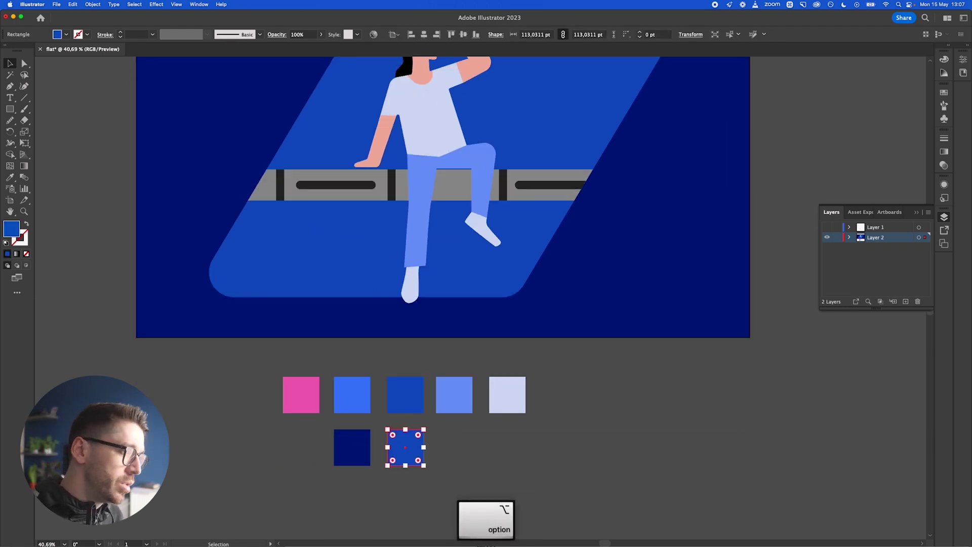
{"action": "key", "text": "i"}
{"action": "scroll", "coordinate": [436, 278], "scroll_direction": "up", "scroll_amount": 2}
{"action": "left_click", "coordinate": [408, 121]}
{"action": "key", "text": "v"}
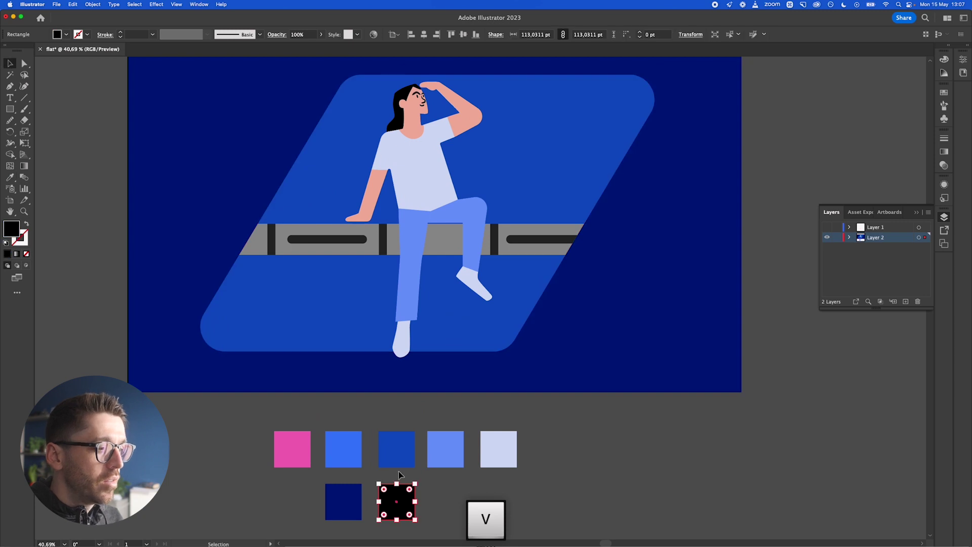
Step: Refill the copied square with the neighbouring navy and darken that fill to a near-black navy
{"action": "key", "text": "i"}
{"action": "left_click", "coordinate": [345, 501]}
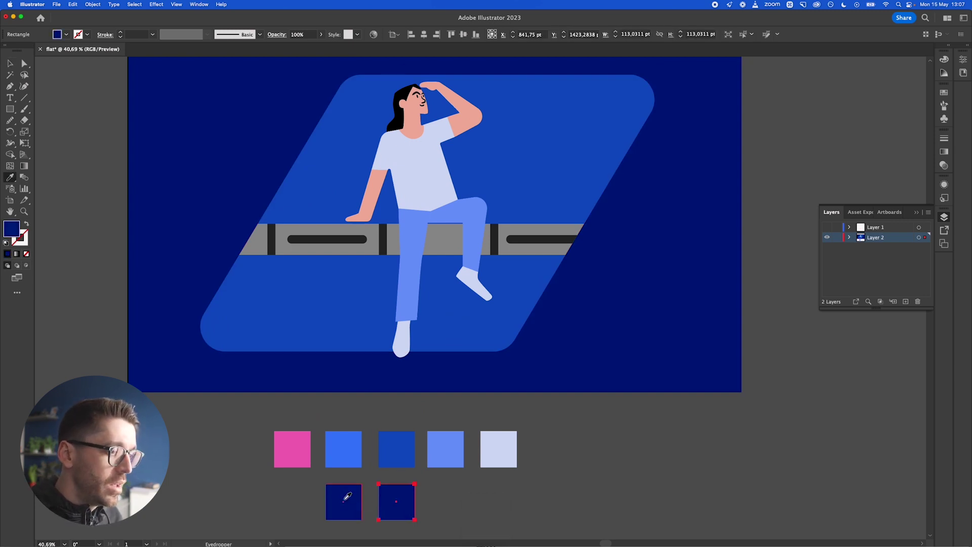
{"action": "key", "text": "v"}
{"action": "double_click", "coordinate": [12, 230]}
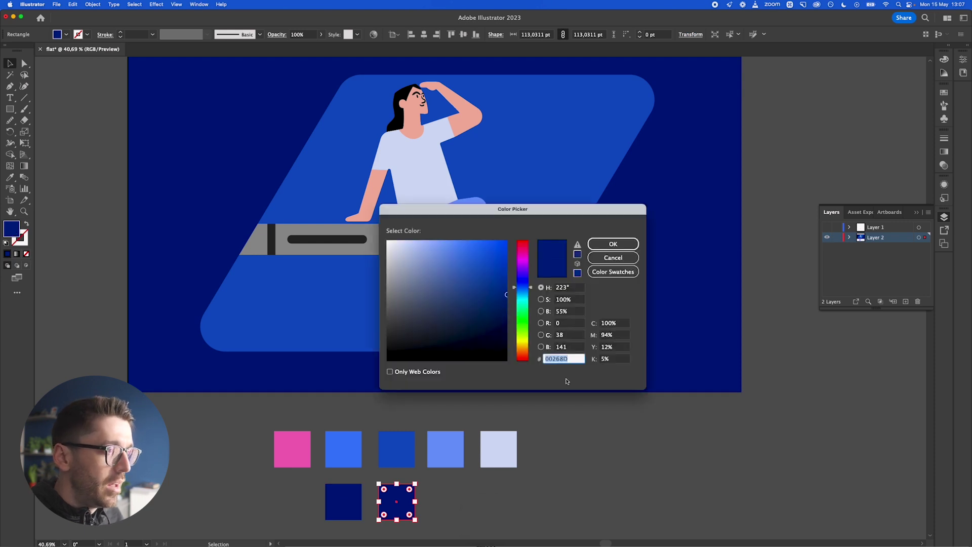
{"action": "type", "text": "061433"}
{"action": "left_click_drag", "start_coordinate": [491, 336], "coordinate": [488, 339]}
{"action": "left_click", "coordinate": [613, 244]}
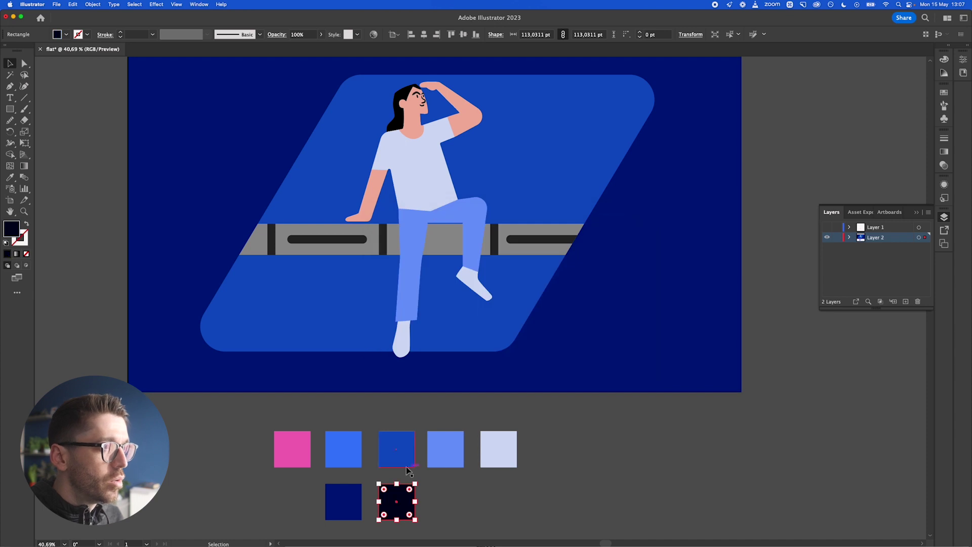
{"action": "left_click", "coordinate": [546, 500]}
Step: Recolour the hair shapes and all the facial features with the near-black navy from the palette
{"action": "left_click", "coordinate": [410, 95]}
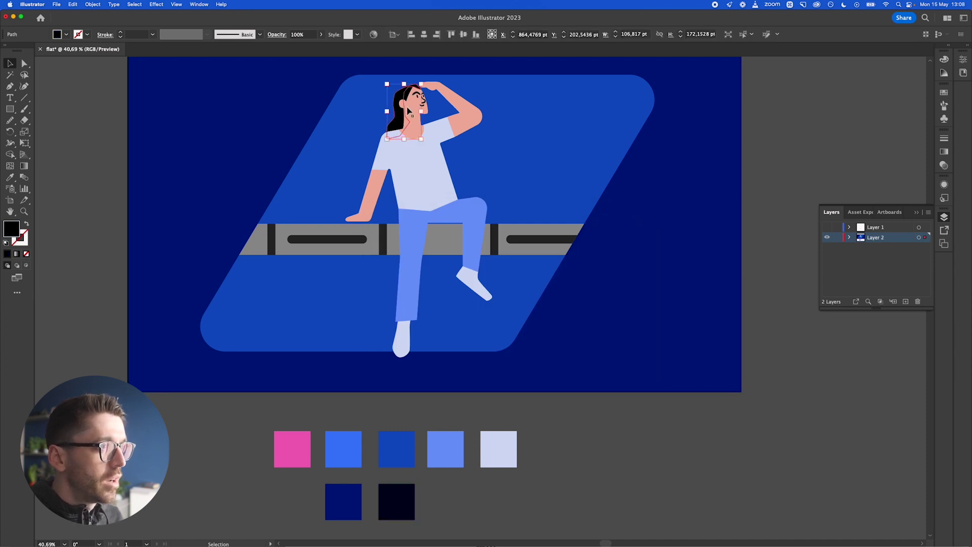
{"action": "left_click", "coordinate": [410, 96], "text": "shift"}
{"action": "scroll", "coordinate": [410, 96], "scroll_direction": "up", "scroll_amount": 6}
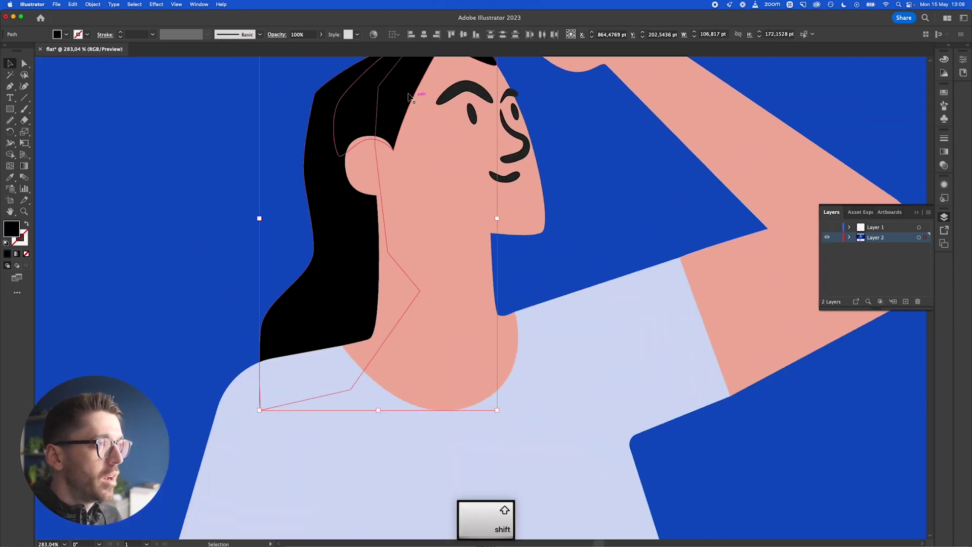
{"action": "left_click", "coordinate": [466, 104], "text": "shift"}
{"action": "left_click", "coordinate": [515, 116], "text": "shift"}
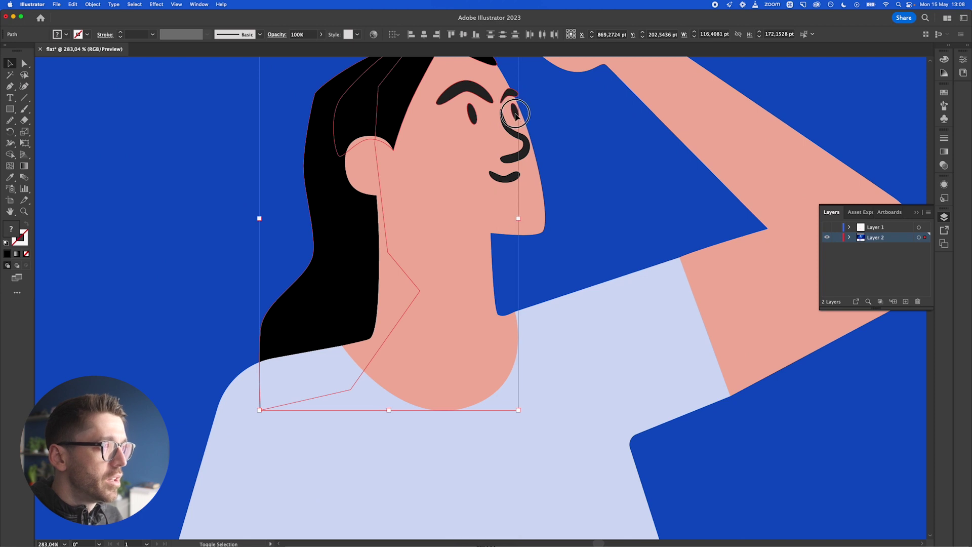
{"action": "left_click", "coordinate": [506, 122], "text": "shift"}
{"action": "left_click", "coordinate": [505, 180], "text": "shift"}
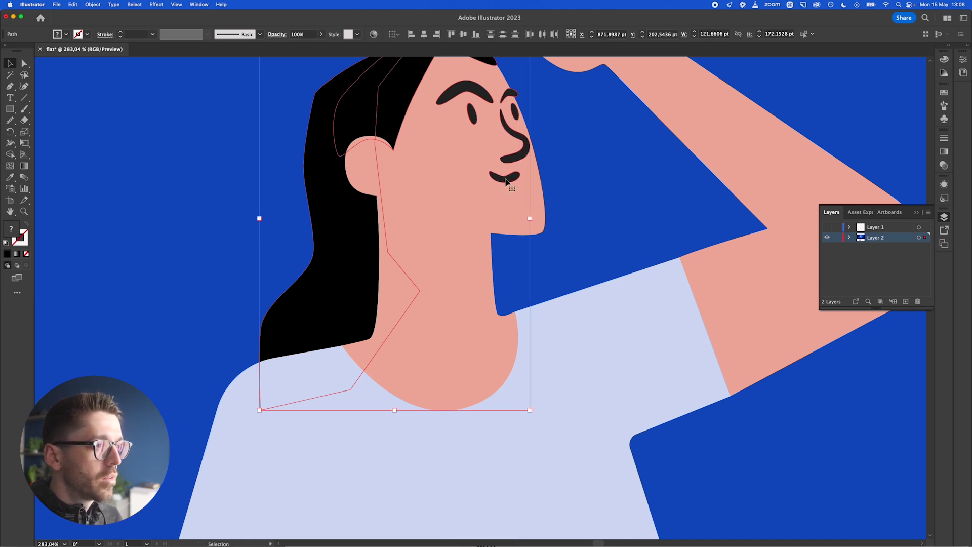
{"action": "scroll", "coordinate": [506, 181], "scroll_direction": "down", "scroll_amount": 5}
{"action": "key", "text": "i"}
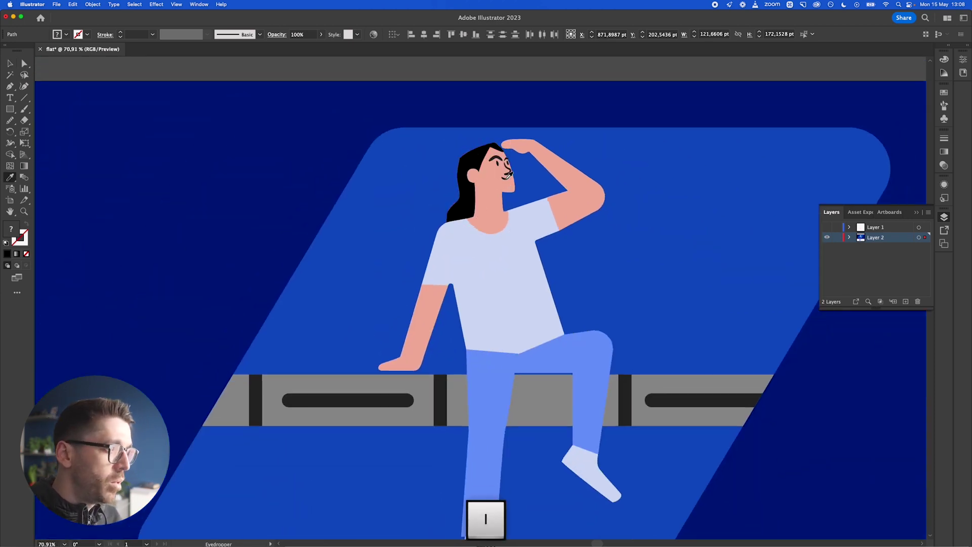
{"action": "scroll", "coordinate": [506, 182], "scroll_direction": "down", "scroll_amount": 3}
{"action": "scroll", "coordinate": [501, 472], "scroll_direction": "down", "scroll_amount": 3}
{"action": "left_click", "coordinate": [482, 467]}
{"action": "key", "text": "v"}
{"action": "scroll", "coordinate": [482, 467], "scroll_direction": "up", "scroll_amount": 5}
{"action": "left_click", "coordinate": [441, 384]}
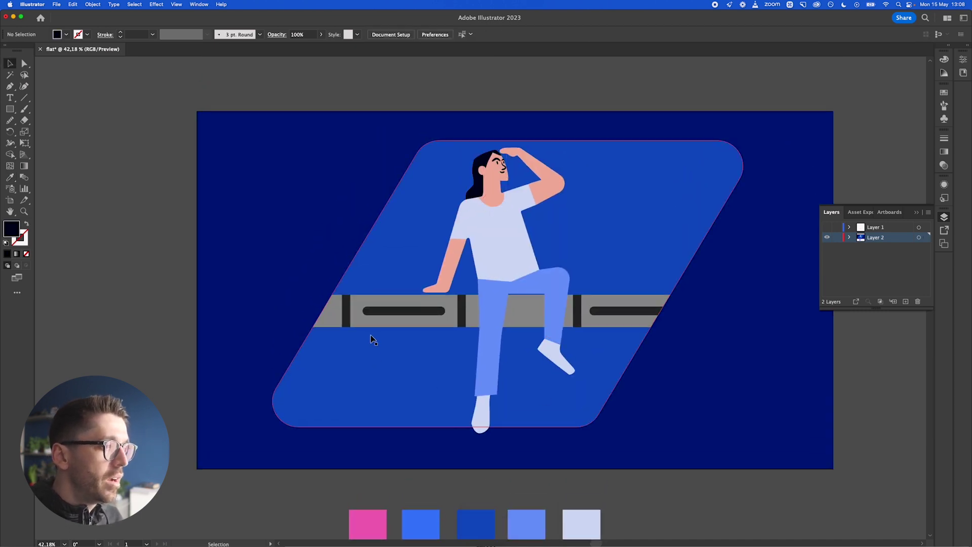
Step: Fill the horizontal bench band with the bright blue from the palette
{"action": "left_click", "coordinate": [415, 322]}
{"action": "key", "text": "i"}
{"action": "left_click", "coordinate": [463, 515]}
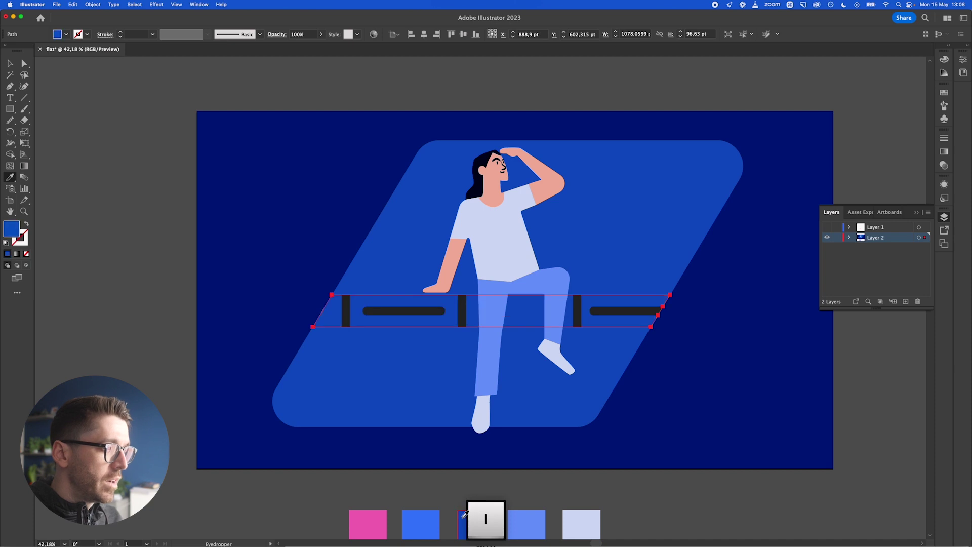
{"action": "key", "text": "v"}
Step: Fill the bench's vertical dividers with the light blue sampled from the trousers
{"action": "left_click", "coordinate": [462, 311]}
{"action": "left_click", "coordinate": [581, 311], "text": "shift"}
{"action": "key", "text": "i"}
{"action": "left_click", "coordinate": [552, 287]}
{"action": "key", "text": "v"}
Step: Fill the two rounded slots on the bench with the pale blue sampled from the T-shirt
{"action": "left_click", "coordinate": [608, 310]}
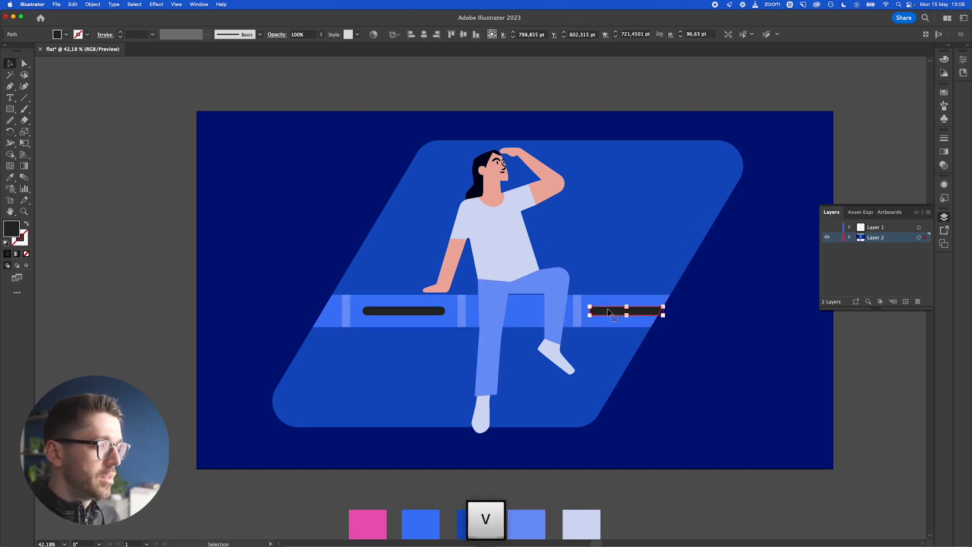
{"action": "left_click", "coordinate": [436, 311], "text": "shift"}
{"action": "key", "text": "i"}
{"action": "left_click", "coordinate": [512, 233]}
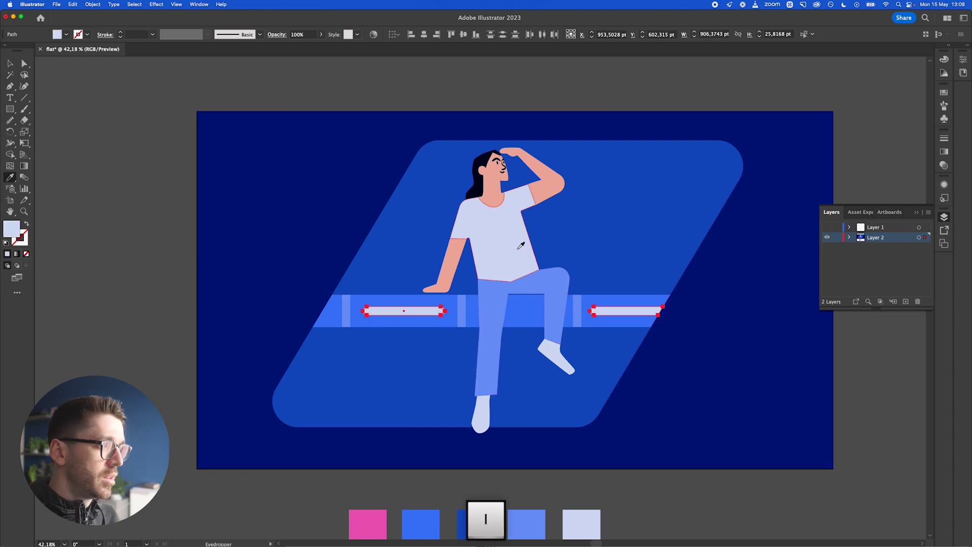
{"action": "key", "text": "v"}
{"action": "scroll", "coordinate": [443, 400], "scroll_direction": "down", "scroll_amount": 2}
{"action": "left_click", "coordinate": [443, 400]}
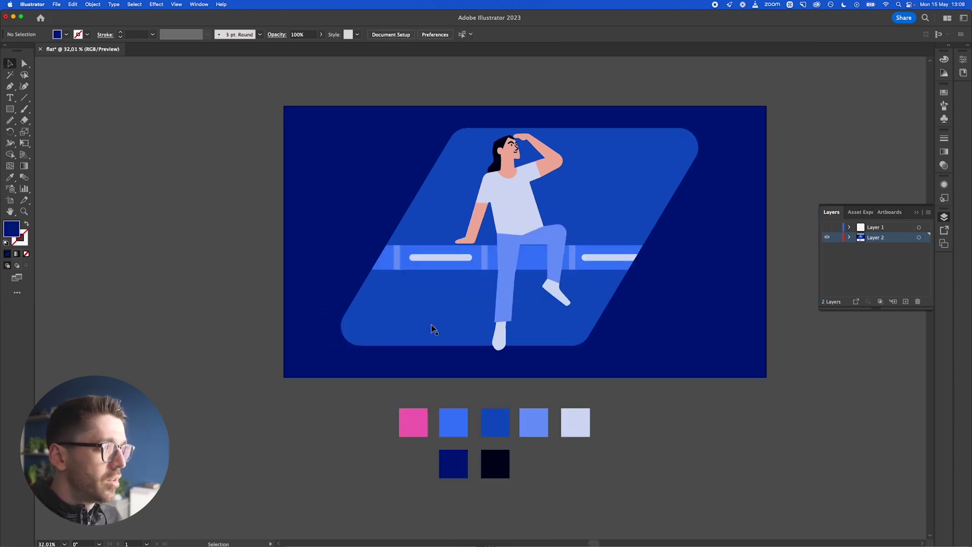
Step: Fill the woman's face, neck and both arms with the pink from the palette
{"action": "left_click", "coordinate": [481, 210]}
{"action": "left_click", "coordinate": [513, 162], "text": "shift"}
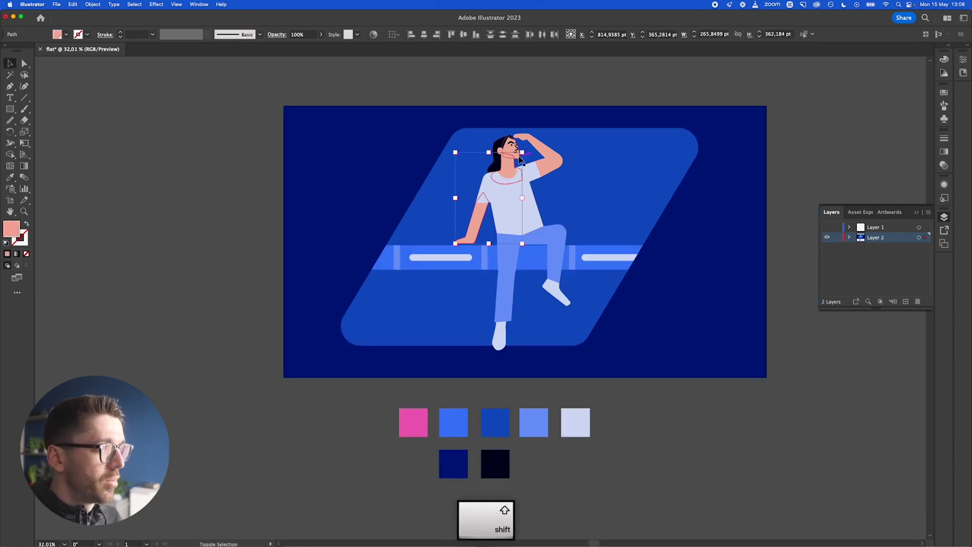
{"action": "left_click", "coordinate": [521, 159], "text": "shift"}
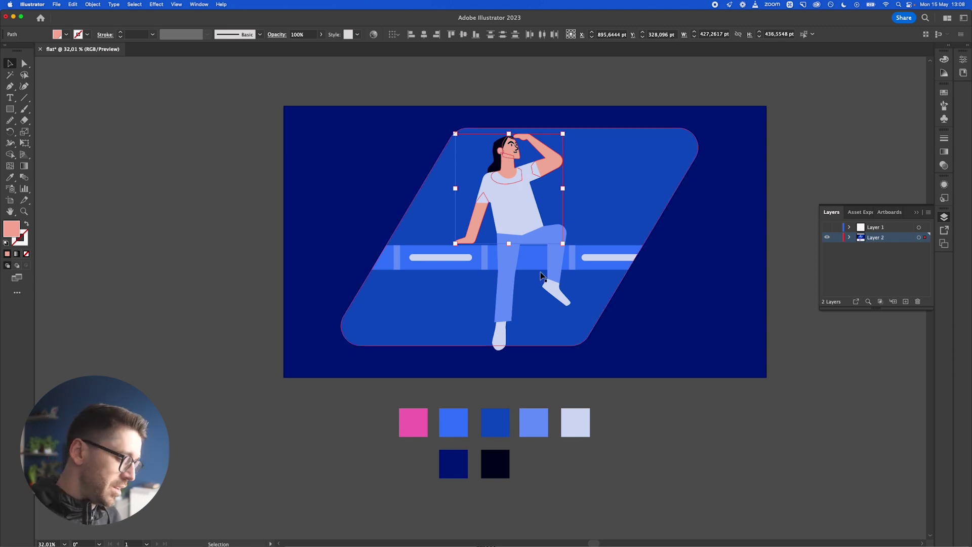
{"action": "key", "text": "i"}
{"action": "left_click", "coordinate": [417, 419]}
{"action": "key", "text": "v"}
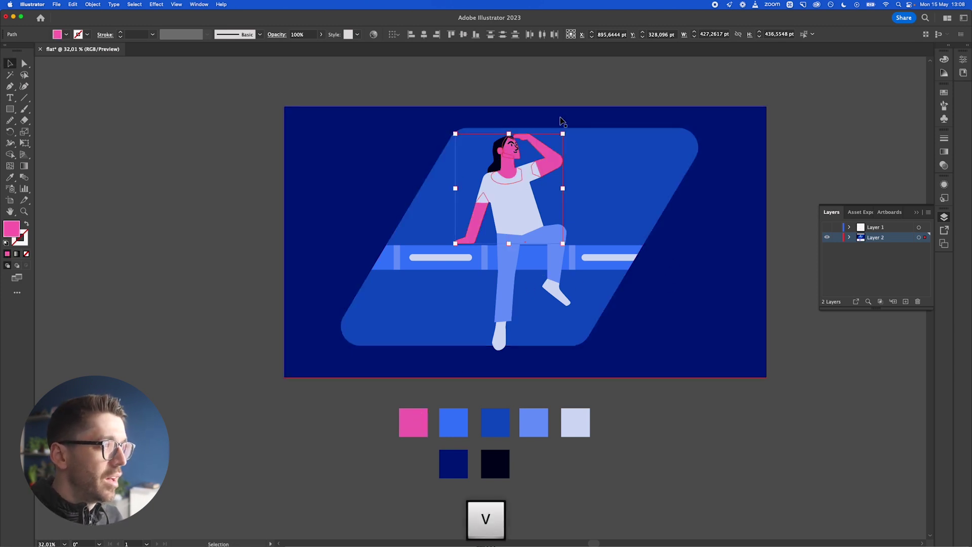
Step: Lighten the selected skin shapes to the softer pink EF95C7
{"action": "scroll", "coordinate": [561, 121], "scroll_direction": "up", "scroll_amount": 4}
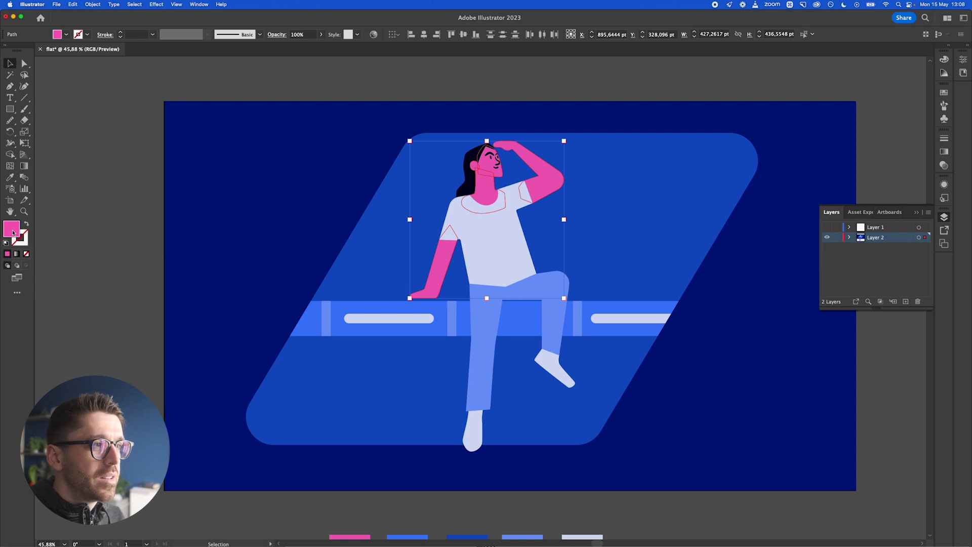
{"action": "double_click", "coordinate": [12, 232]}
{"action": "mouse_move", "coordinate": [441, 243]}
{"action": "left_mouse_down"}
{"action": "mouse_move", "coordinate": [428, 236]}
{"action": "mouse_move", "coordinate": [461, 246]}
{"action": "mouse_move", "coordinate": [498, 235]}
{"action": "mouse_move", "coordinate": [487, 269]}
{"action": "mouse_move", "coordinate": [447, 234]}
{"action": "mouse_move", "coordinate": [451, 250]}
{"action": "mouse_move", "coordinate": [434, 238]}
{"action": "mouse_move", "coordinate": [430, 249]}
{"action": "left_mouse_up"}
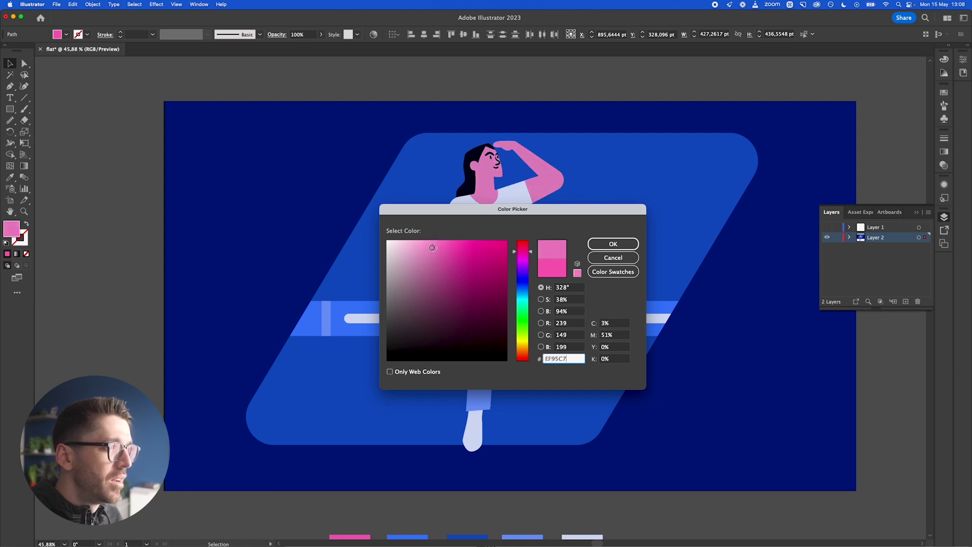
{"action": "left_click", "coordinate": [613, 244]}
{"action": "scroll", "coordinate": [490, 302], "scroll_direction": "down", "scroll_amount": 2}
Step: Recolour the trousers with the navy sampled from the background
{"action": "key", "text": "i"}
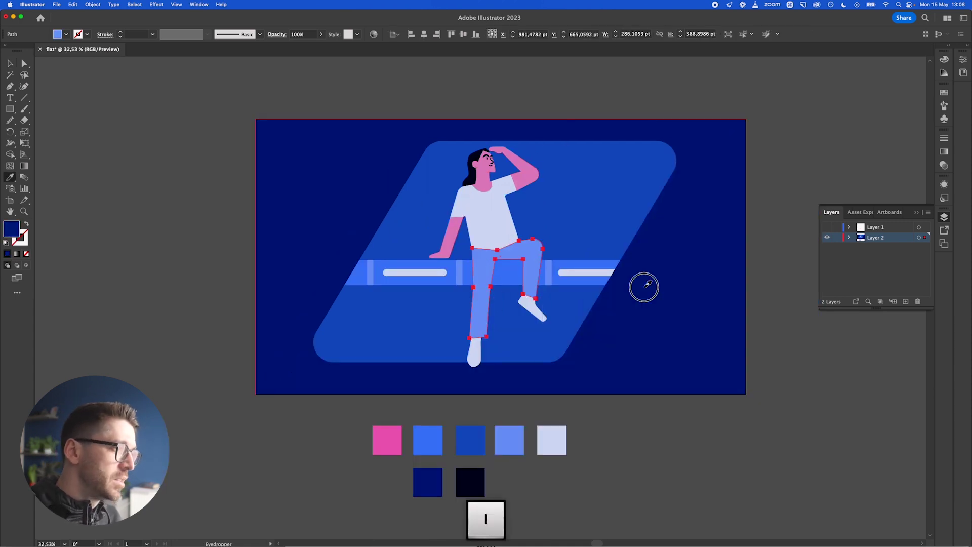
{"action": "left_click", "coordinate": [643, 287]}
{"action": "key", "text": "v"}
{"action": "left_click", "coordinate": [662, 439]}
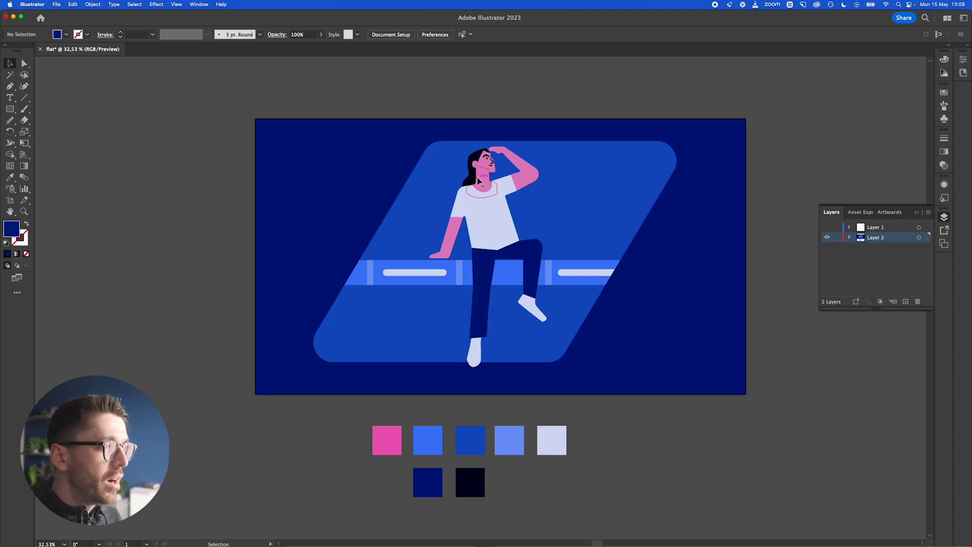
Step: Fill both shoes with the near-black navy used for the hair, undoing the pale blue sampled from the T-shirt
{"action": "left_click", "coordinate": [474, 352]}
{"action": "left_click", "coordinate": [533, 310], "text": "shift"}
{"action": "key", "text": "i"}
{"action": "left_click", "coordinate": [504, 231]}
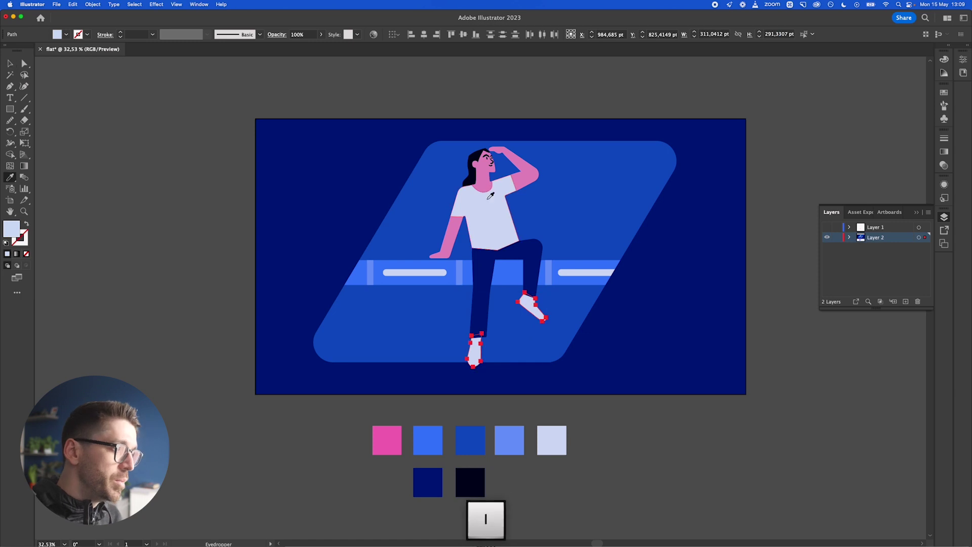
{"action": "key", "text": "super+z"}
{"action": "key", "text": "super+shift+a"}
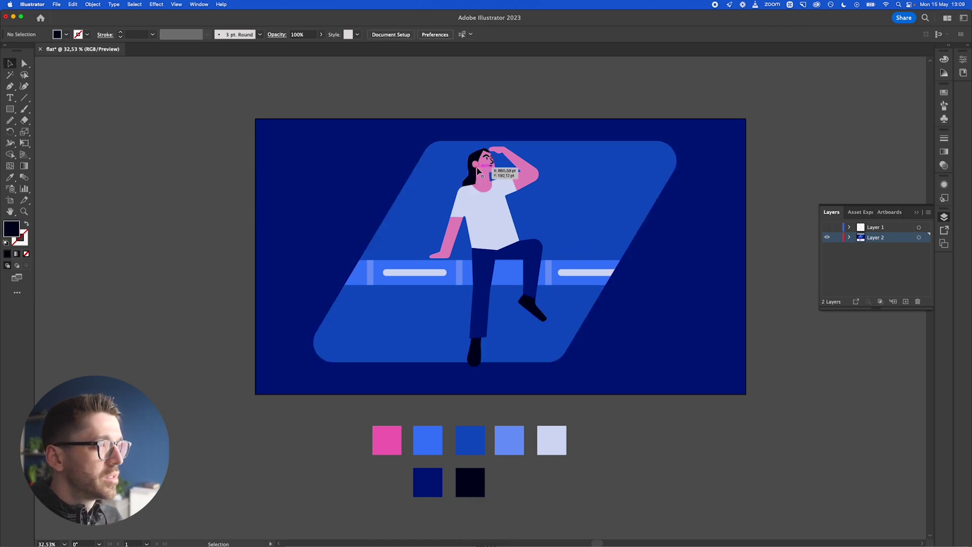
{"action": "scroll", "coordinate": [489, 174], "scroll_direction": "up", "scroll_amount": 5}
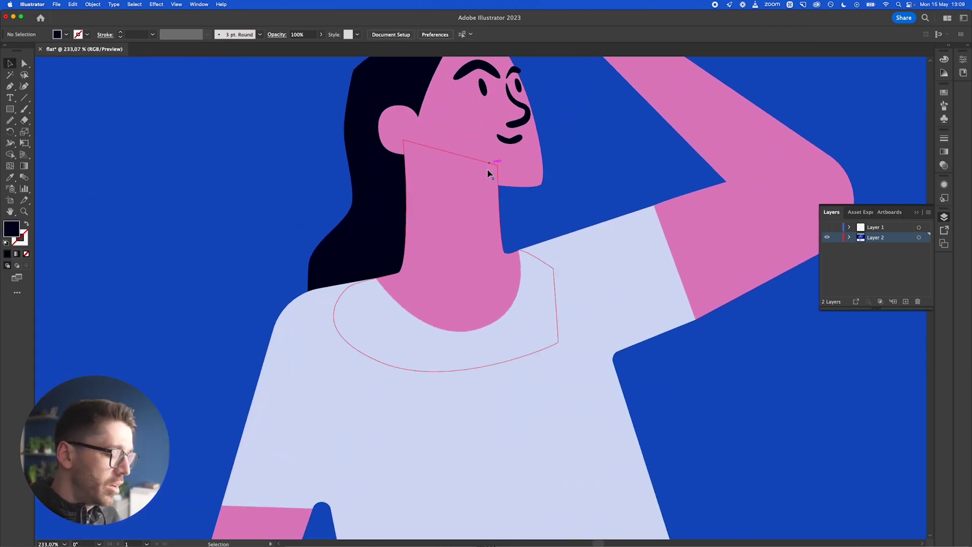
Step: Draw a near-black curved shadow shape on the neck under the jaw with the Pen tool
{"action": "key", "text": "p"}
{"action": "left_click", "coordinate": [431, 167]}
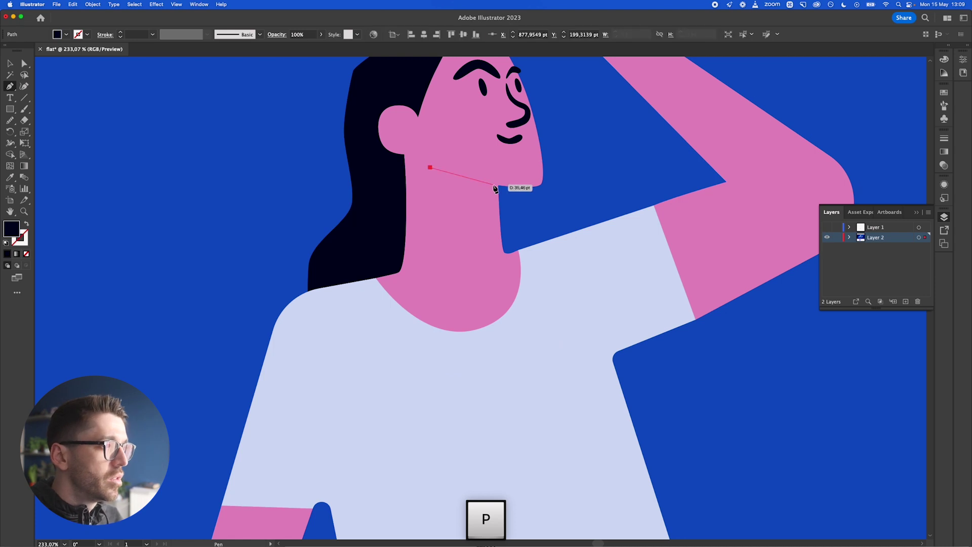
{"action": "mouse_move", "coordinate": [498, 185]}
{"action": "left_mouse_down"}
{"action": "mouse_move", "coordinate": [541, 185]}
{"action": "mouse_move", "coordinate": [542, 194]}
{"action": "mouse_move", "coordinate": [517, 185]}
{"action": "left_mouse_up"}
{"action": "left_click", "coordinate": [498, 185]}
{"action": "left_click", "coordinate": [500, 227]}
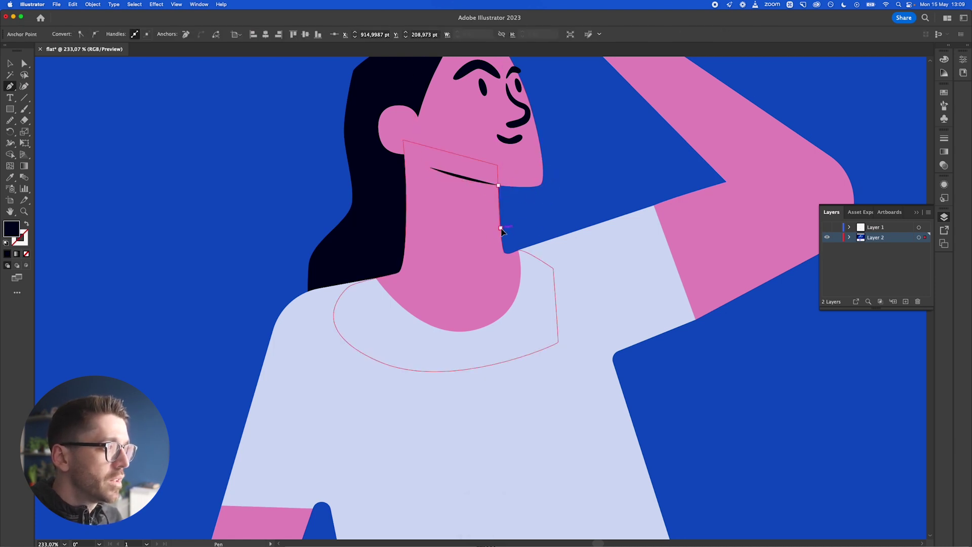
{"action": "left_click", "coordinate": [430, 169]}
{"action": "scroll", "coordinate": [354, 232], "scroll_direction": "down", "scroll_amount": 5}
{"action": "key", "text": "v"}
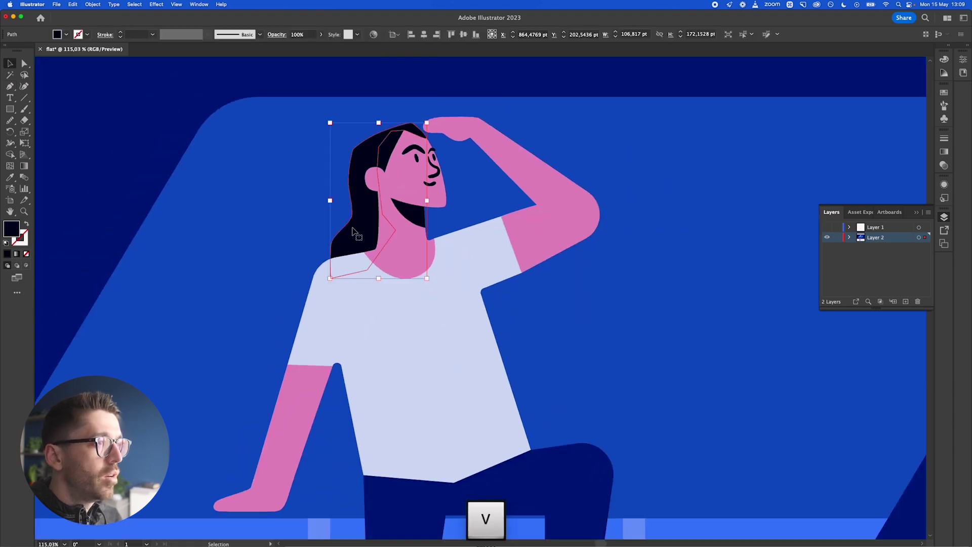
Step: Draw a small near-black curved detail inside the woman's ear with the Pen tool
{"action": "scroll", "coordinate": [344, 204], "scroll_direction": "up", "scroll_amount": 5}
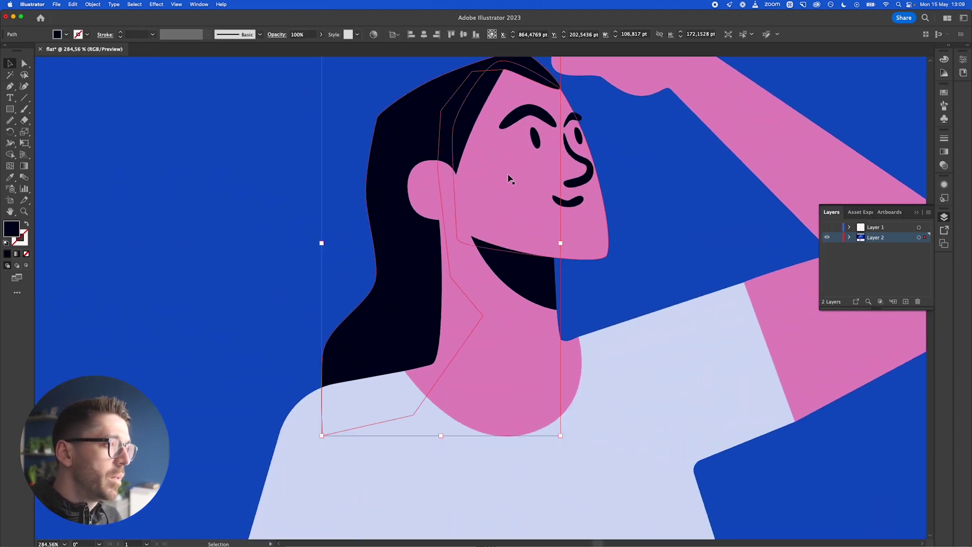
{"action": "scroll", "coordinate": [434, 185], "scroll_direction": "up", "scroll_amount": 3}
{"action": "key", "text": "p"}
{"action": "left_click", "coordinate": [420, 167]}
{"action": "left_click_drag", "start_coordinate": [460, 178], "coordinate": [476, 197]}
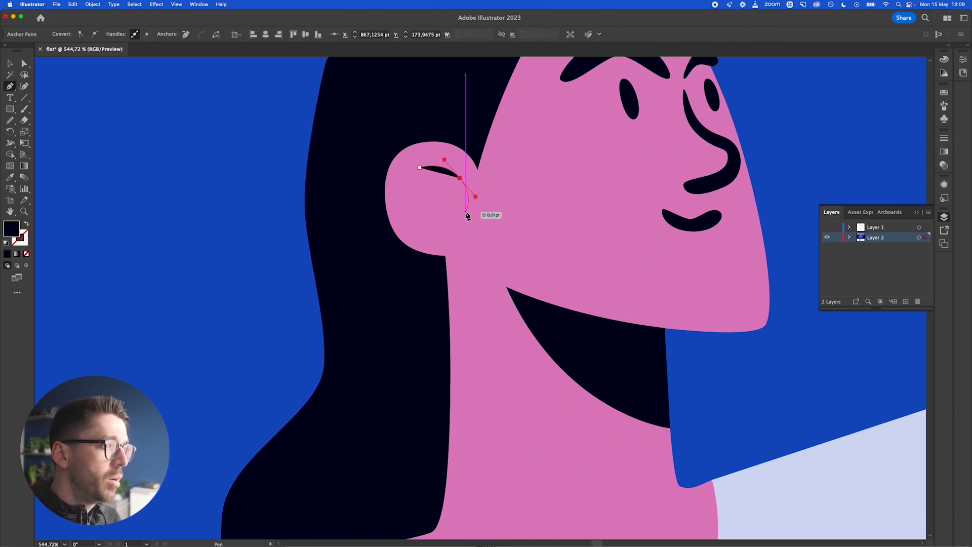
{"action": "left_click", "coordinate": [465, 211]}
{"action": "left_click", "coordinate": [449, 218]}
{"action": "left_click", "coordinate": [445, 237]}
{"action": "left_click", "coordinate": [438, 210]}
{"action": "left_click_drag", "start_coordinate": [457, 198], "coordinate": [419, 158]}
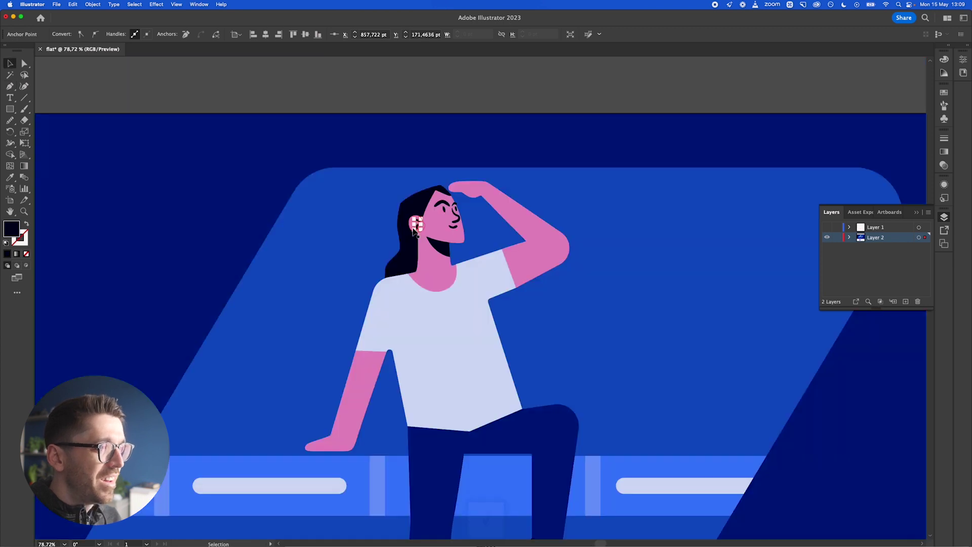
{"action": "left_click", "coordinate": [506, 148]}
{"action": "key", "text": "ctrl+0"}
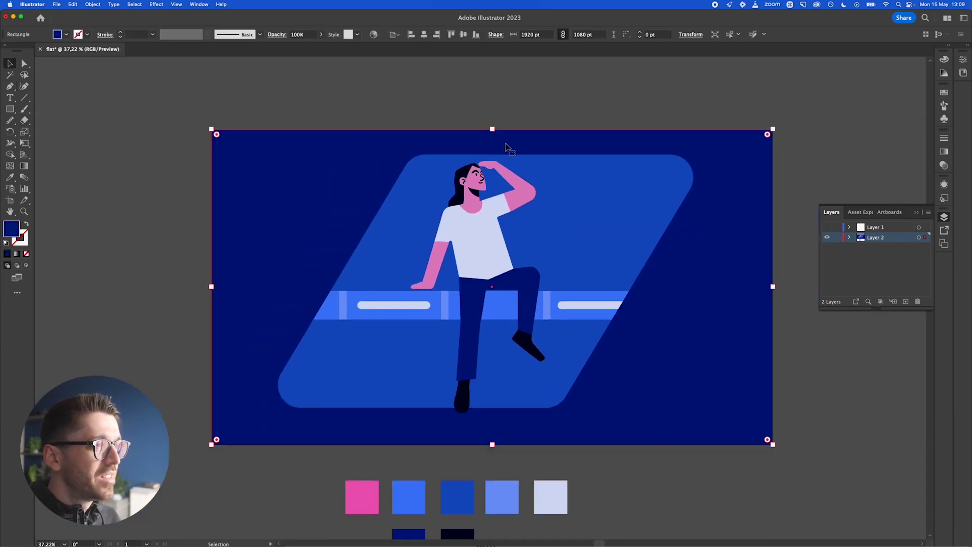
{"action": "left_click", "coordinate": [663, 446]}
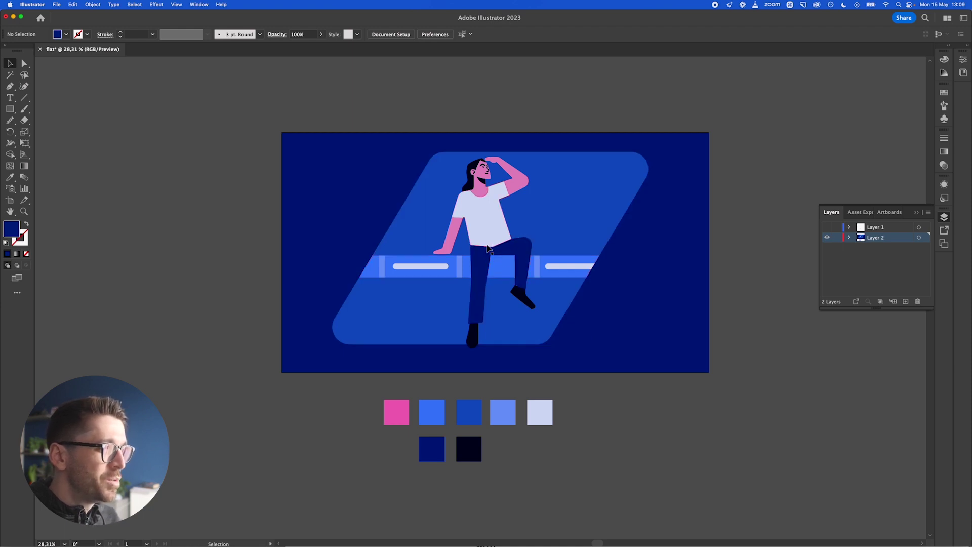
Step: Raise the middle anchor point of the trousers' waistline and send the trousers backward behind the T-shirt
{"action": "scroll", "coordinate": [493, 250], "scroll_direction": "up", "scroll_amount": 5}
{"action": "key", "text": "a"}
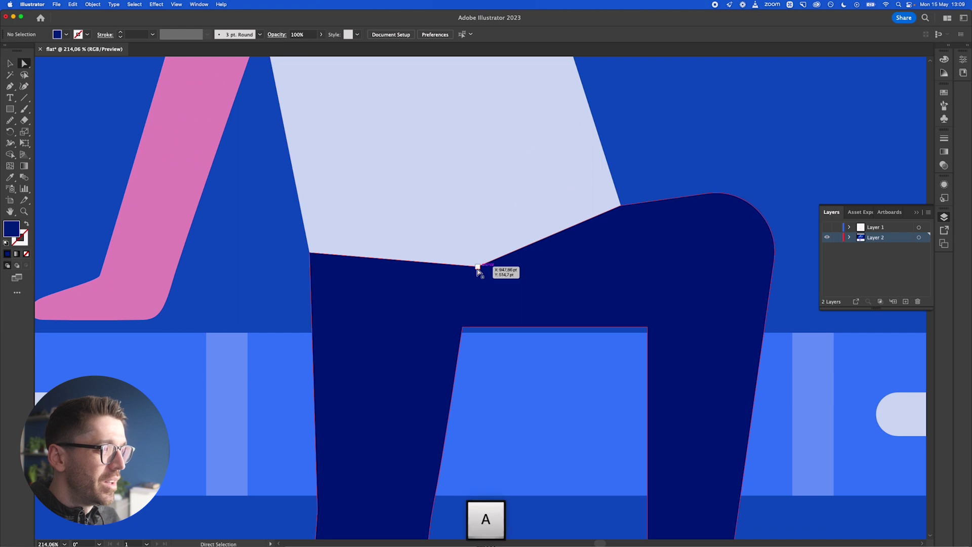
{"action": "left_click", "coordinate": [478, 266]}
{"action": "left_click_drag", "start_coordinate": [477, 266], "coordinate": [462, 217]}
{"action": "left_click", "coordinate": [478, 266]}
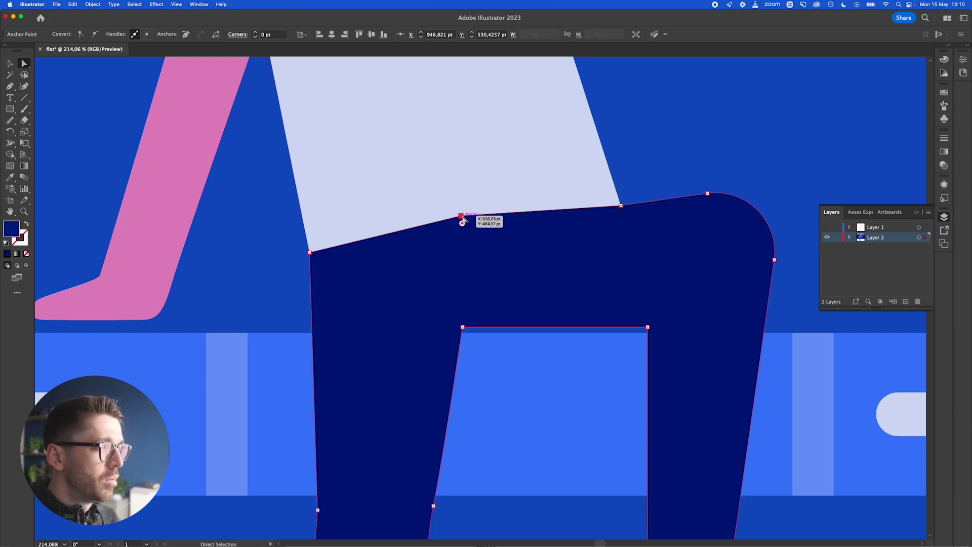
{"action": "key", "text": "v"}
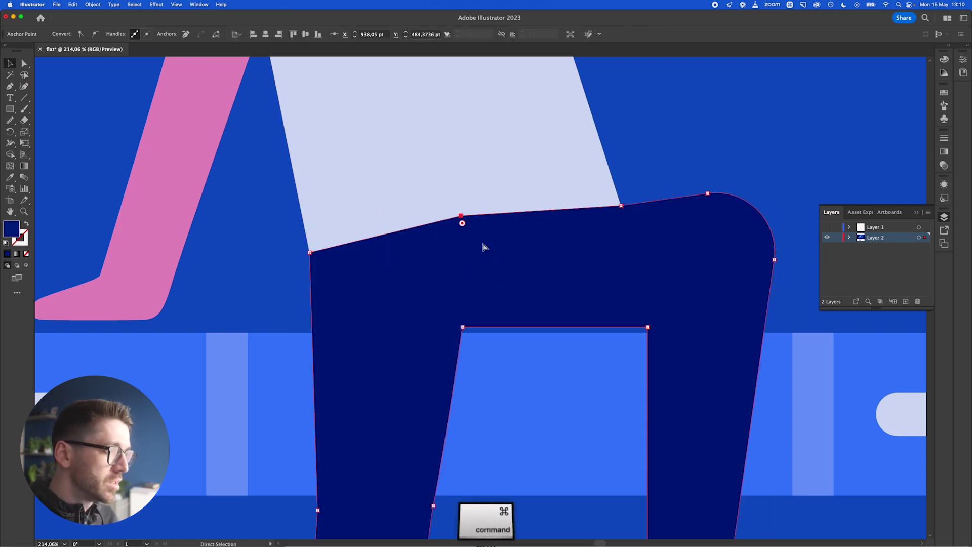
{"action": "key", "text": "super+bracketleft"}
Step: Round the middle corner of the T-shirt's hem into a smooth curve over the trousers
{"action": "key", "text": "a"}
{"action": "left_click", "coordinate": [479, 283]}
{"action": "left_click", "coordinate": [475, 282]}
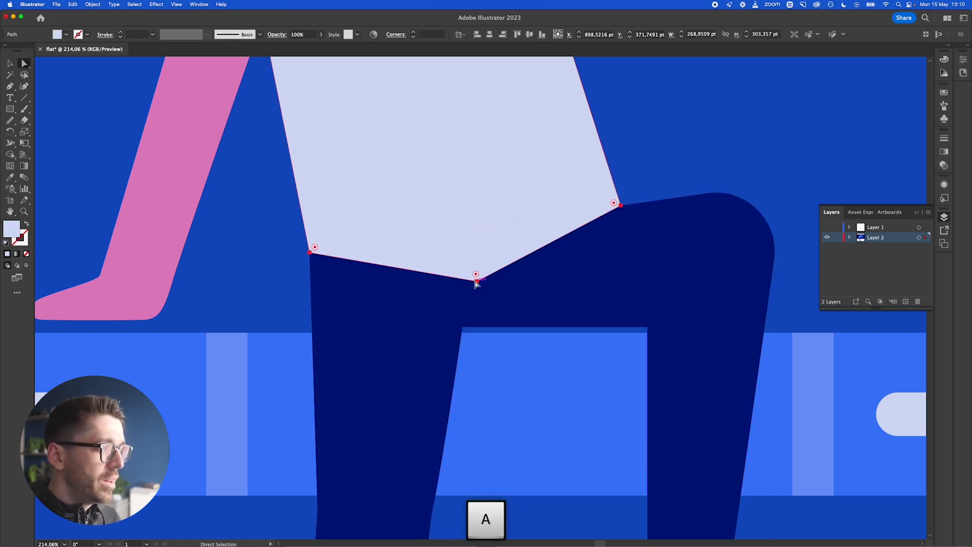
{"action": "left_click_drag", "start_coordinate": [475, 274], "coordinate": [446, 72]}
{"action": "scroll", "coordinate": [460, 175], "scroll_direction": "down", "scroll_amount": 5}
{"action": "scroll", "coordinate": [480, 370], "scroll_direction": "down", "scroll_amount": 5}
{"action": "left_click", "coordinate": [479, 369]}
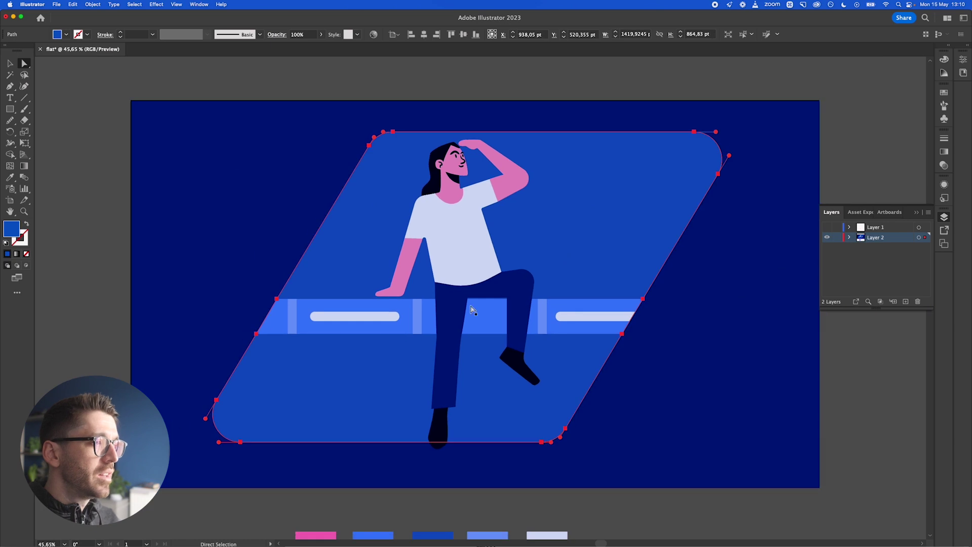
{"action": "key", "text": "v"}
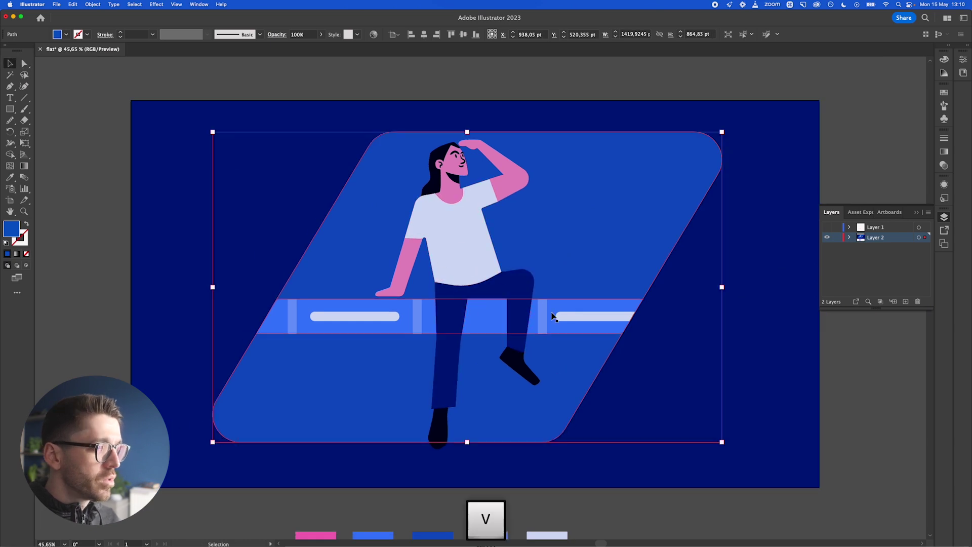
Step: Move the trousers down slightly so the seat lines up with the bench's upper edge
{"action": "left_click", "coordinate": [508, 298]}
{"action": "scroll", "coordinate": [507, 297], "scroll_direction": "up", "scroll_amount": 5}
{"action": "scroll", "coordinate": [413, 225], "scroll_direction": "down", "scroll_amount": 4}
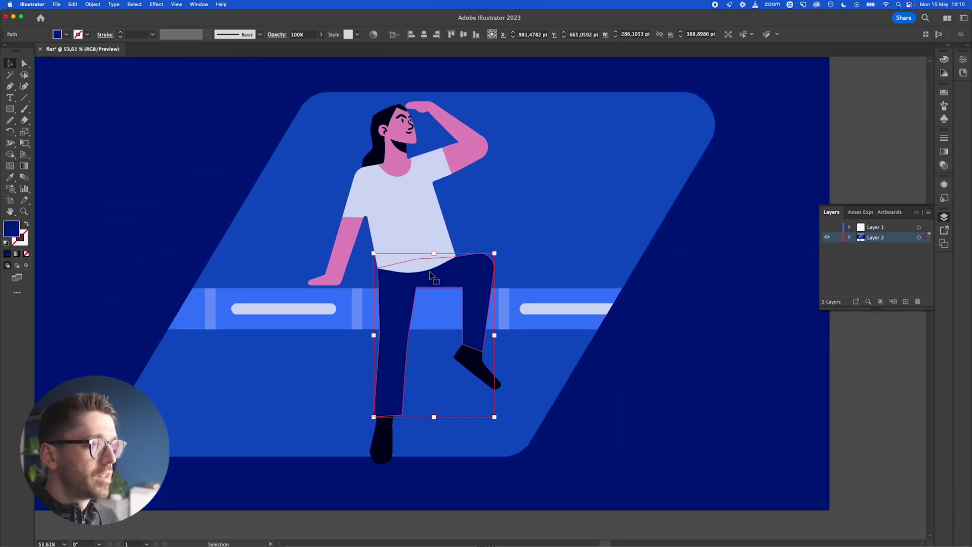
{"action": "key", "text": "shift"}
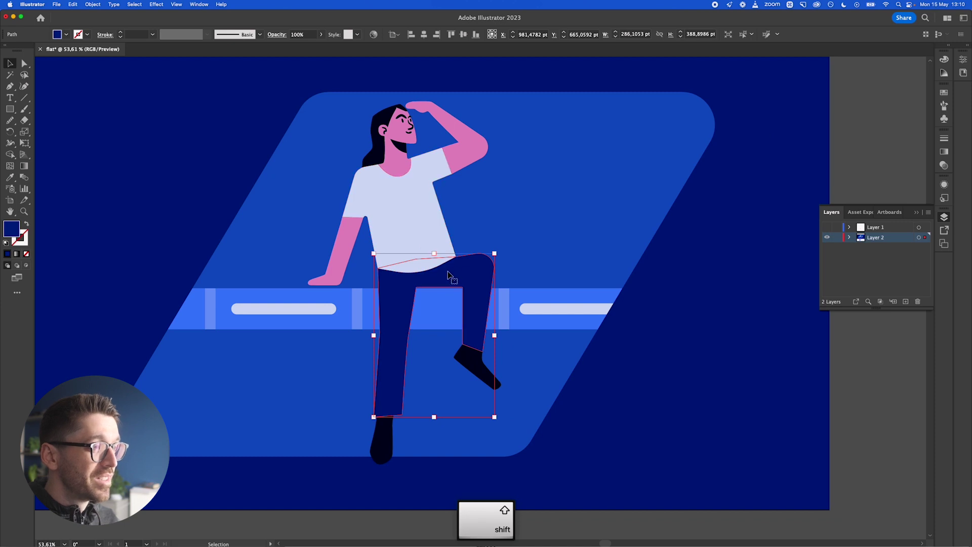
{"action": "scroll", "coordinate": [452, 269], "scroll_direction": "up", "scroll_amount": 5}
{"action": "left_click_drag", "start_coordinate": [484, 285], "coordinate": [483, 287]}
Step: Select the arms, T-shirt, neck, head and hair together and lower them slightly so the hand rests on the bench
{"action": "left_click", "coordinate": [156, 293]}
{"action": "left_click", "coordinate": [323, 193], "text": "shift"}
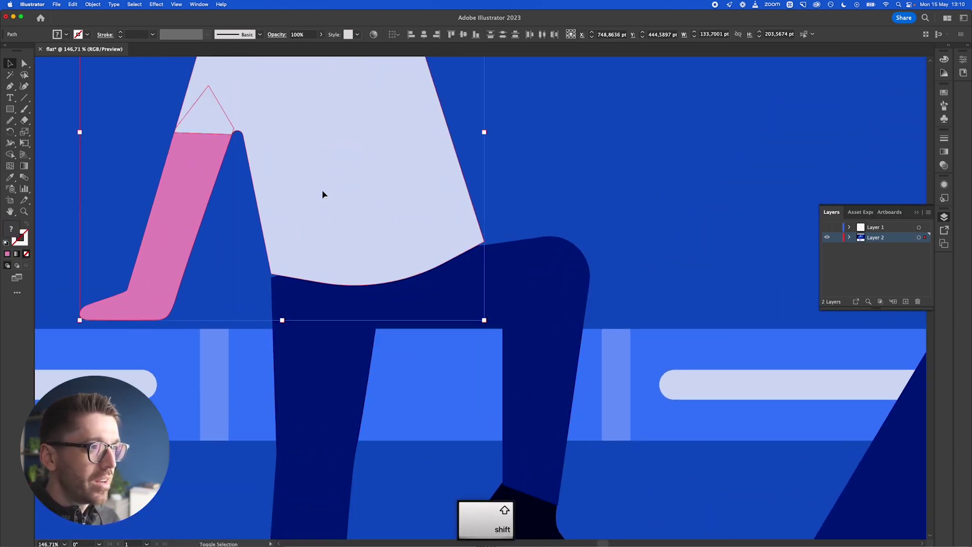
{"action": "scroll", "coordinate": [323, 195], "scroll_direction": "up", "scroll_amount": 5}
{"action": "left_click", "coordinate": [499, 120], "text": "shift"}
{"action": "left_click", "coordinate": [337, 135], "text": "shift"}
{"action": "scroll", "coordinate": [336, 135], "scroll_direction": "up", "scroll_amount": 5}
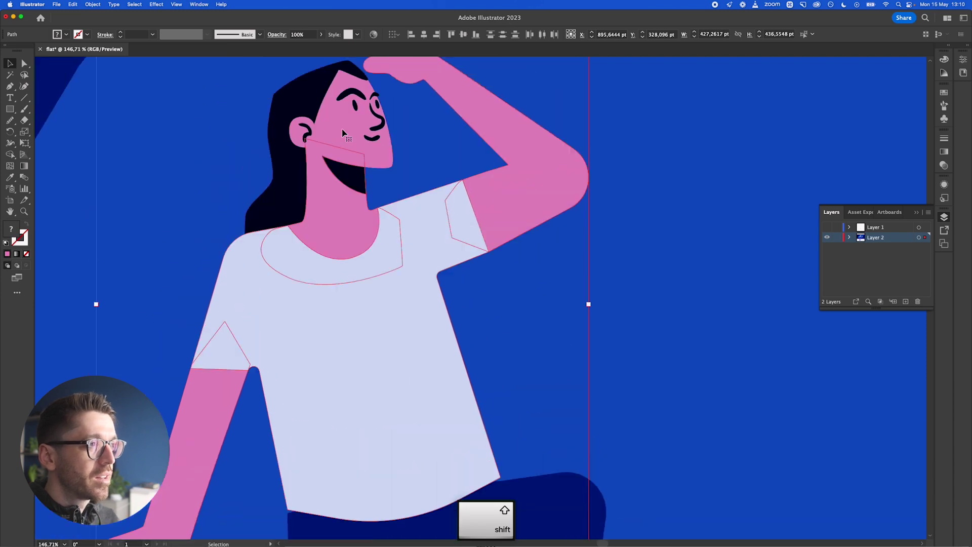
{"action": "left_click", "coordinate": [375, 177], "text": "shift"}
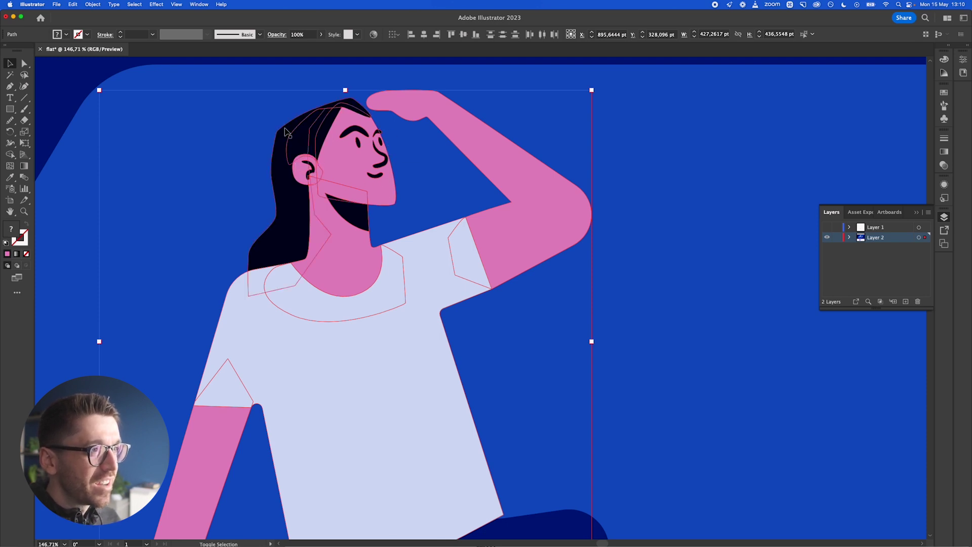
{"action": "scroll", "coordinate": [466, 178], "scroll_direction": "down", "scroll_amount": 5}
{"action": "left_click_drag", "start_coordinate": [424, 304], "coordinate": [425, 309]}
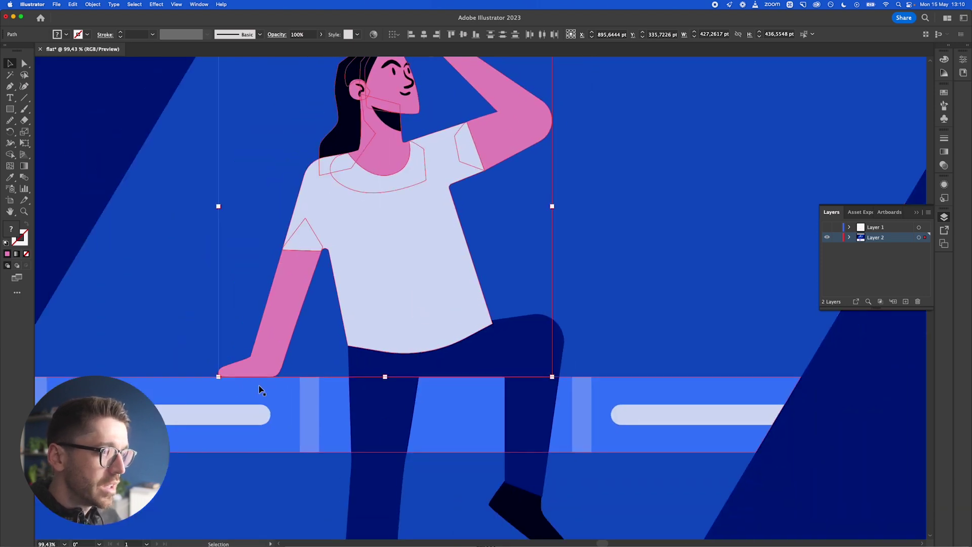
{"action": "scroll", "coordinate": [255, 379], "scroll_direction": "down", "scroll_amount": 4}
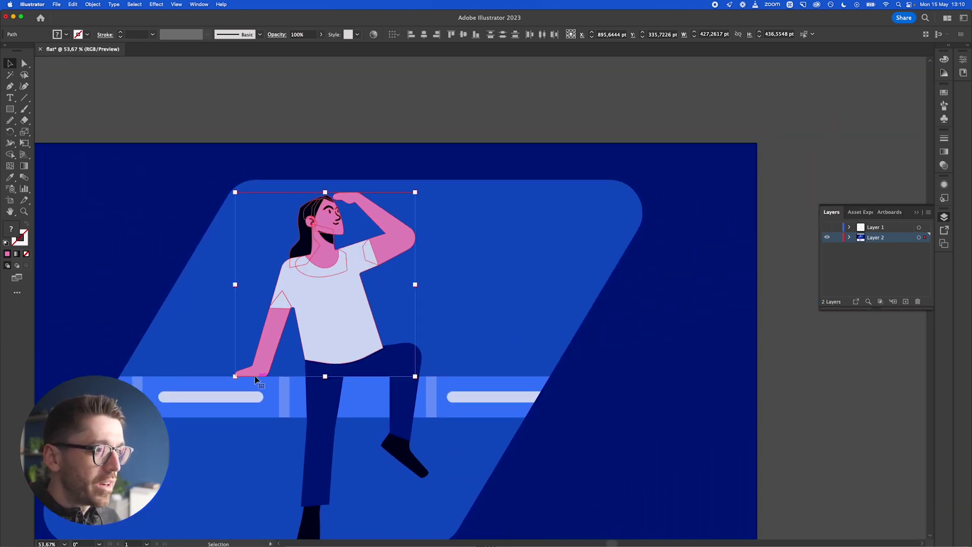
{"action": "left_click", "coordinate": [442, 99]}
{"action": "scroll", "coordinate": [443, 100], "scroll_direction": "down", "scroll_amount": 2}
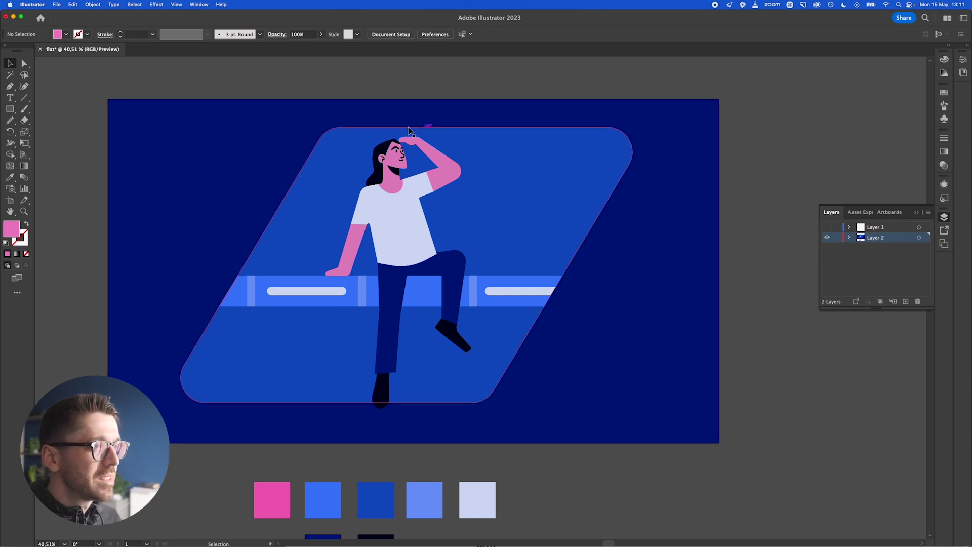
Step: Draw a pink circle about 86 pt in diameter above the artboard with the Ellipse tool
{"action": "left_click", "coordinate": [14, 110]}
{"action": "left_click", "coordinate": [61, 131]}
{"action": "left_click_drag", "start_coordinate": [305, 65], "coordinate": [332, 92]}
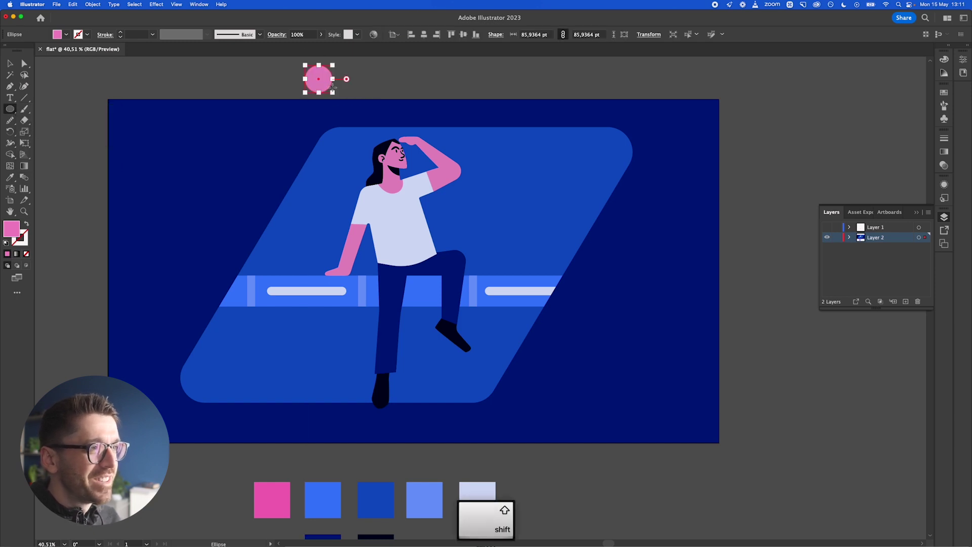
{"action": "key", "text": "v"}
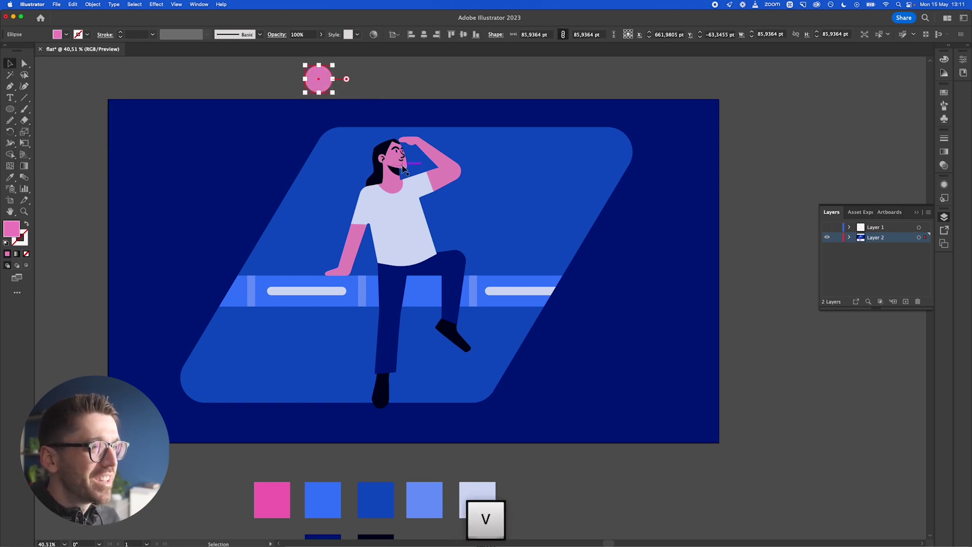
Step: Duplicate the blue rounded parallelogram, offset about 29 pt down and to the right
{"action": "left_click", "coordinate": [264, 322]}
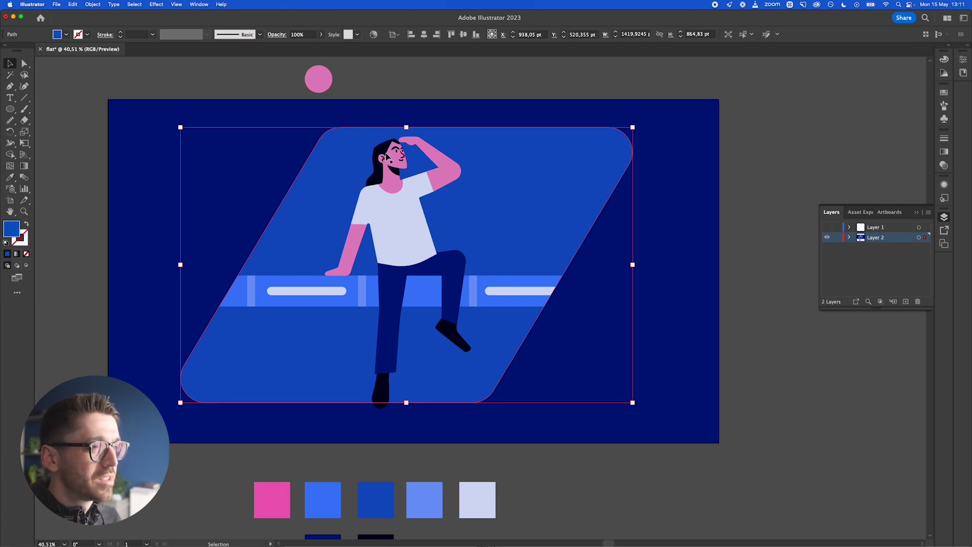
{"action": "left_click_drag", "start_coordinate": [323, 167], "coordinate": [332, 178]}
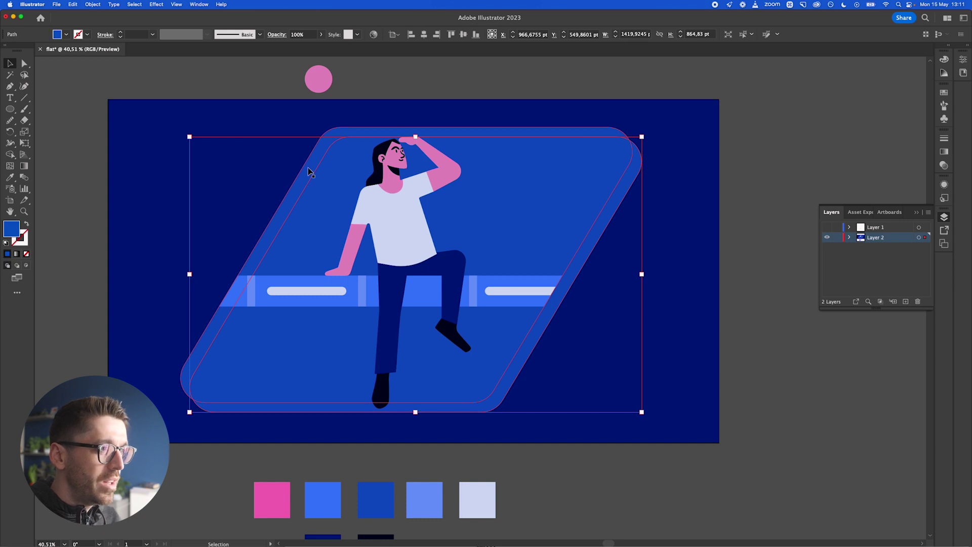
Step: Try to cut the overlap and the offset copy away from the parallelogram with Shape Builder, and undo the cut
{"action": "left_click", "coordinate": [464, 133], "text": "shift"}
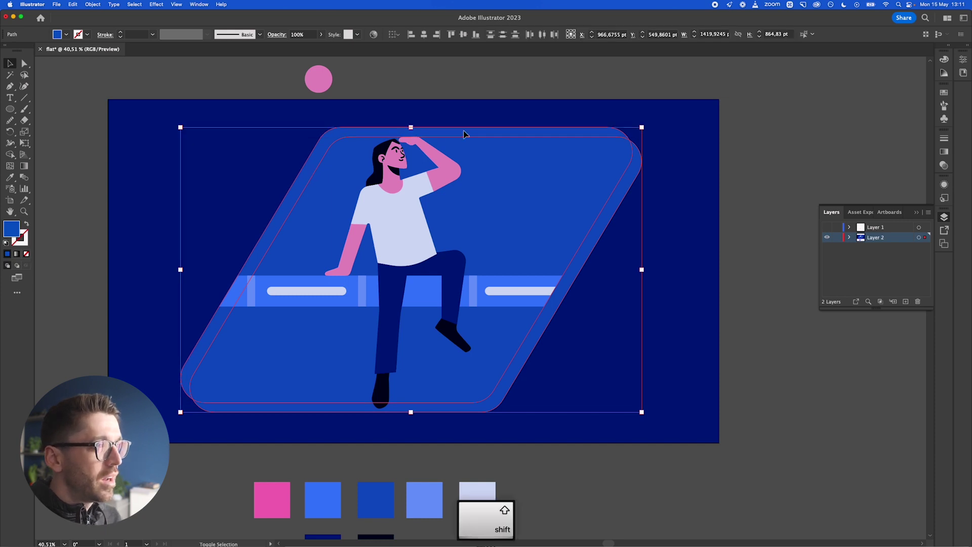
{"action": "key", "text": "shift+m"}
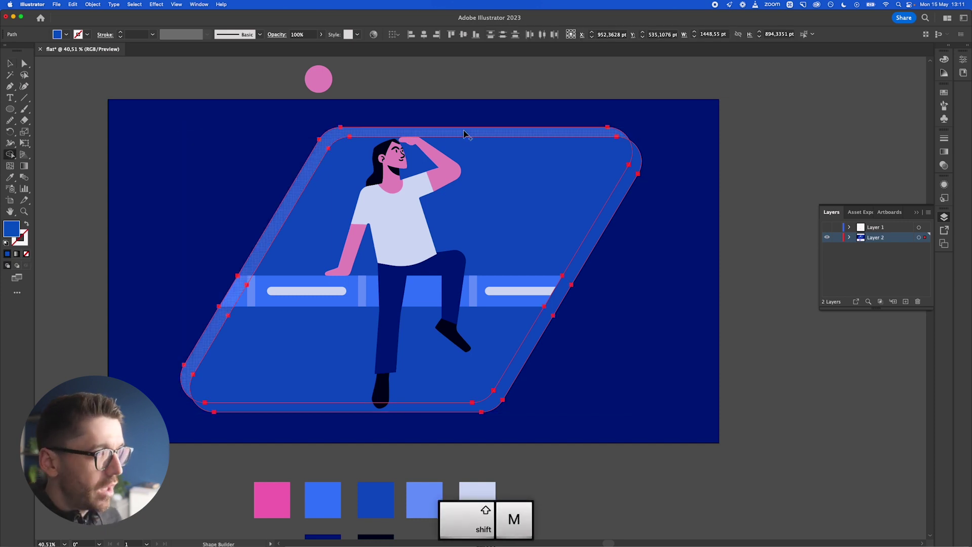
{"action": "left_click_drag", "start_coordinate": [533, 189], "coordinate": [631, 257]}
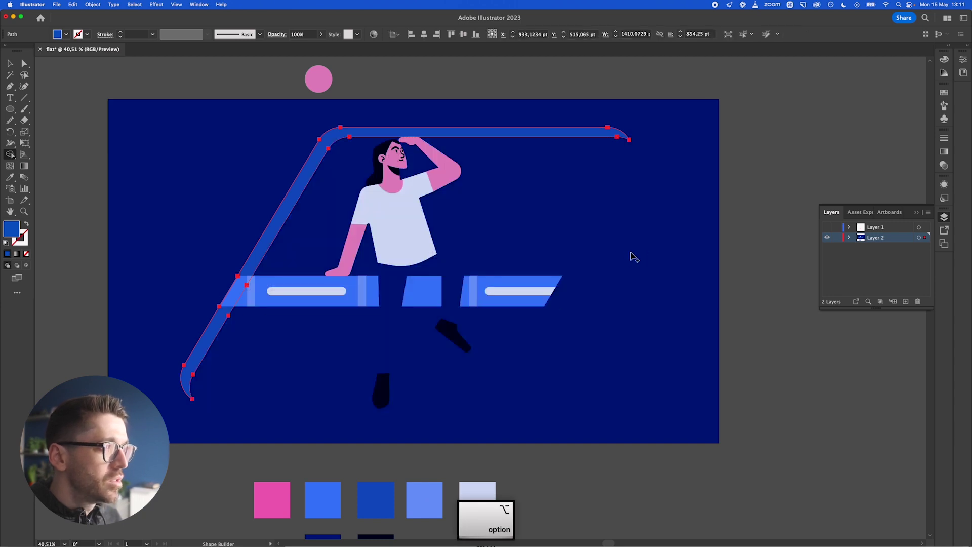
{"action": "key", "text": "c"}
{"action": "key", "text": "v"}
{"action": "key", "text": "super+z"}
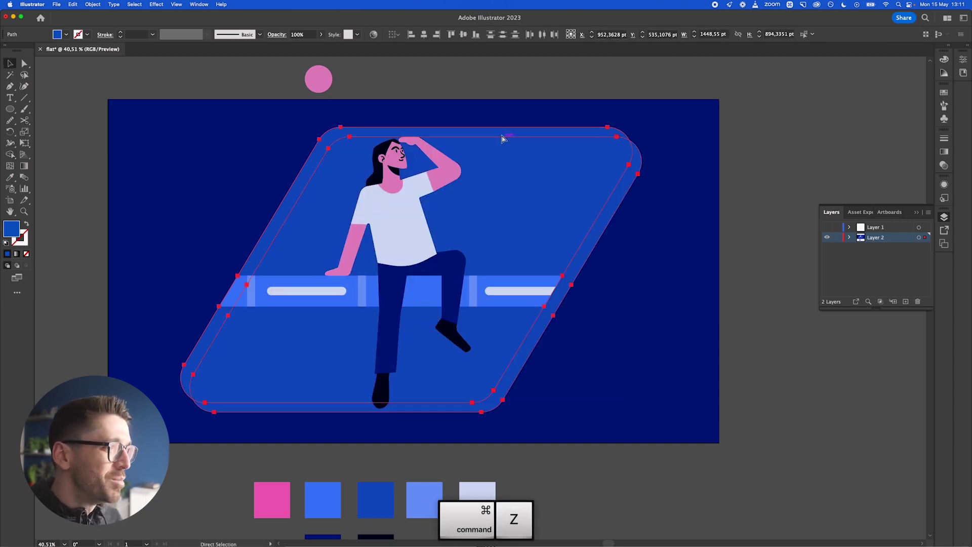
{"action": "key", "text": "super+z"}
Step: Copy the original parallelogram and paste it in front in the same place, undoing the trial move
{"action": "left_click", "coordinate": [567, 135]}
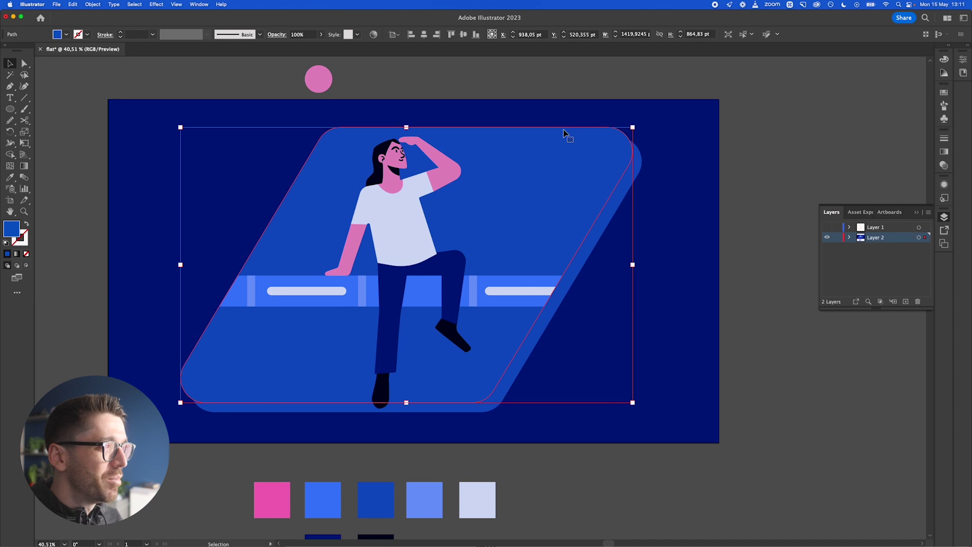
{"action": "key", "text": "a"}
{"action": "key", "text": "super+c"}
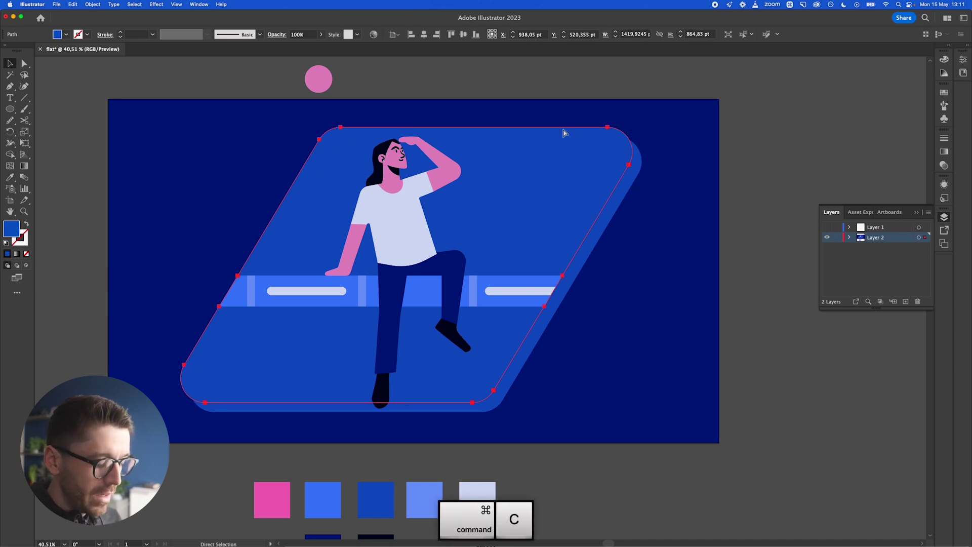
{"action": "key", "text": "super+f"}
{"action": "key", "text": "v"}
{"action": "left_click_drag", "start_coordinate": [556, 157], "coordinate": [579, 213]}
{"action": "key", "text": "super+z"}
{"action": "key", "text": "super+z"}
{"action": "key", "text": "super+z"}
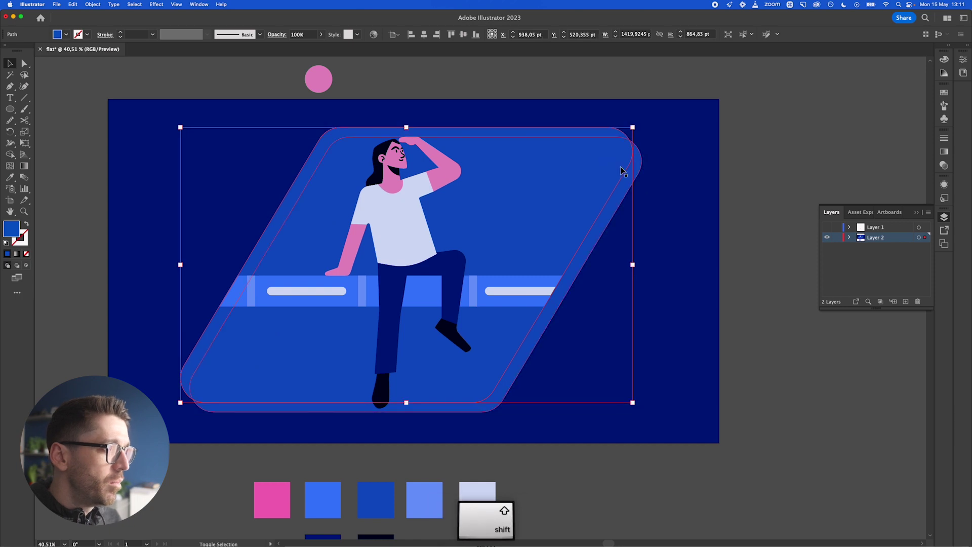
Step: Subtract the overlap and the offset copy with Shape Builder, leaving a strip along the parallelogram's upper and left edges
{"action": "left_click", "coordinate": [637, 163], "text": "shift"}
{"action": "key", "text": "shift+m"}
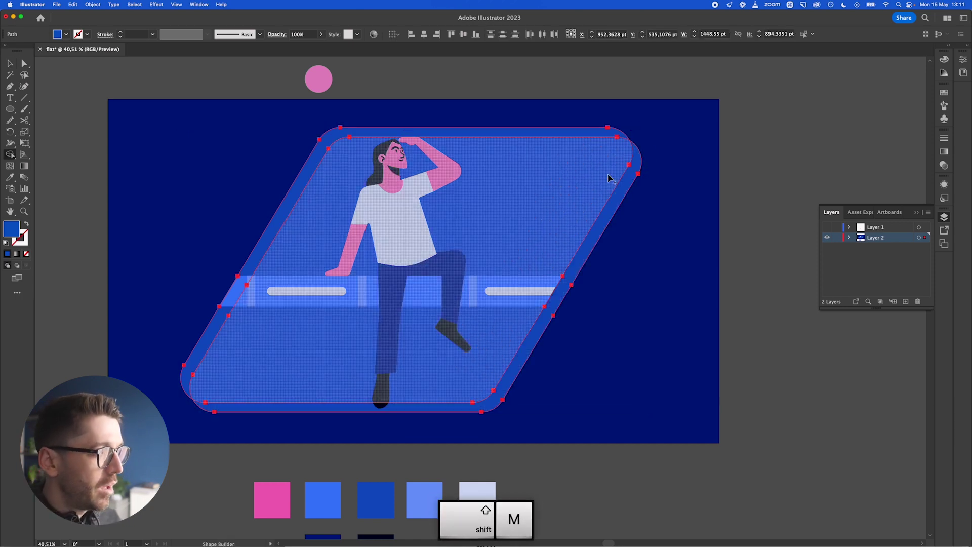
{"action": "left_click", "coordinate": [613, 203], "text": "alt"}
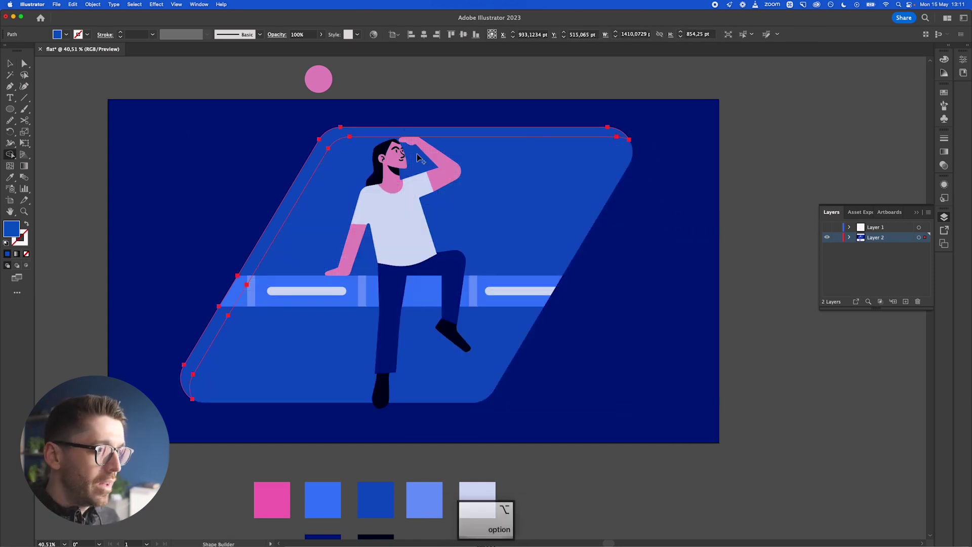
Step: Try a slightly darker blue fill and a trial move on the parallelogram's edge strip, and undo the move
{"action": "double_click", "coordinate": [12, 229]}
{"action": "key", "text": "super+v"}
{"action": "left_click", "coordinate": [620, 247]}
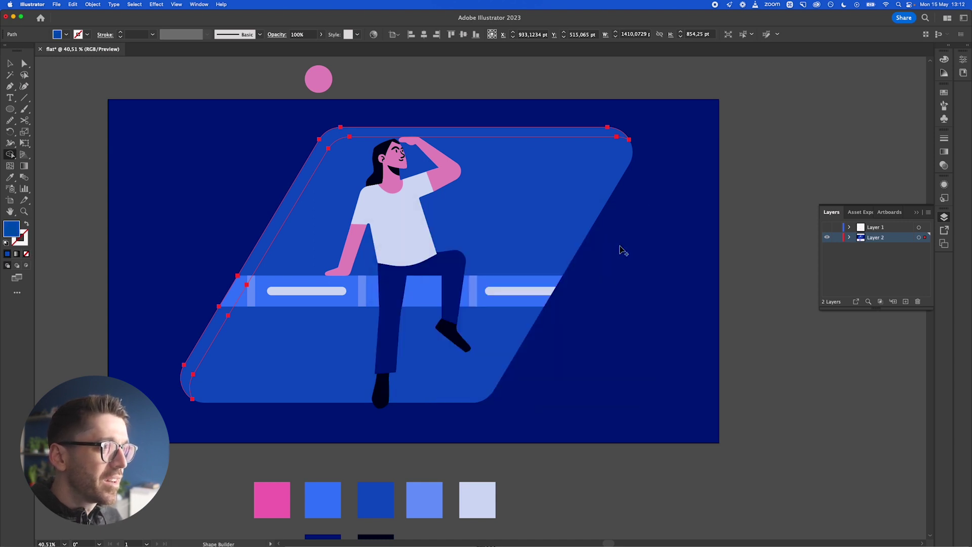
{"action": "key", "text": "v"}
{"action": "left_click_drag", "start_coordinate": [193, 361], "coordinate": [265, 411]}
{"action": "key", "text": "super"}
{"action": "key", "text": "super+z"}
{"action": "key", "text": "super+z"}
{"action": "left_click", "coordinate": [211, 341]}
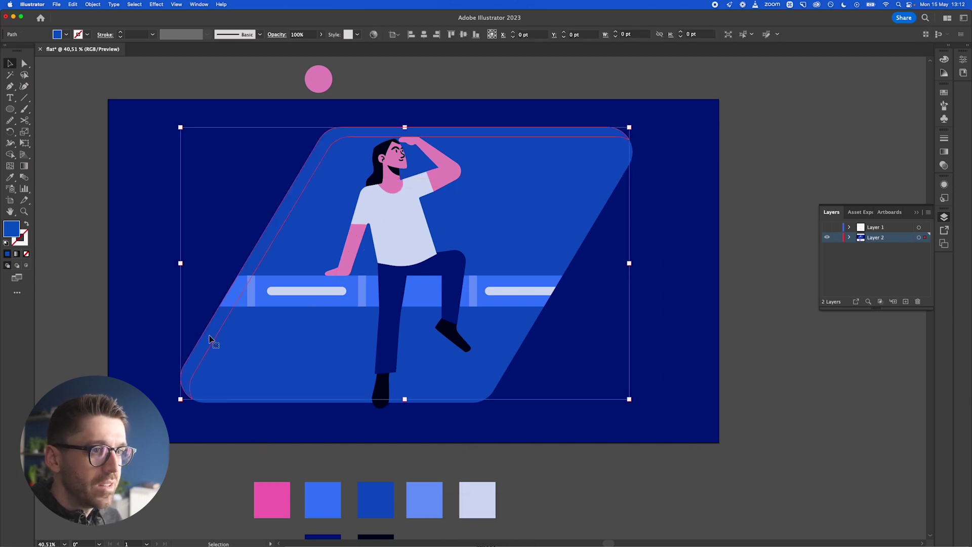
Step: Fill the strip along the parallelogram's upper and left edges with a darker shade of its blue
{"action": "double_click", "coordinate": [12, 234]}
{"action": "mouse_move", "coordinate": [505, 261]}
{"action": "left_mouse_down"}
{"action": "mouse_move", "coordinate": [497, 286]}
{"action": "mouse_move", "coordinate": [463, 280]}
{"action": "mouse_move", "coordinate": [479, 297]}
{"action": "mouse_move", "coordinate": [495, 280]}
{"action": "mouse_move", "coordinate": [480, 261]}
{"action": "mouse_move", "coordinate": [487, 267]}
{"action": "mouse_move", "coordinate": [504, 238]}
{"action": "mouse_move", "coordinate": [513, 298]}
{"action": "mouse_move", "coordinate": [514, 274]}
{"action": "mouse_move", "coordinate": [504, 274]}
{"action": "left_mouse_up"}
{"action": "left_click", "coordinate": [614, 243]}
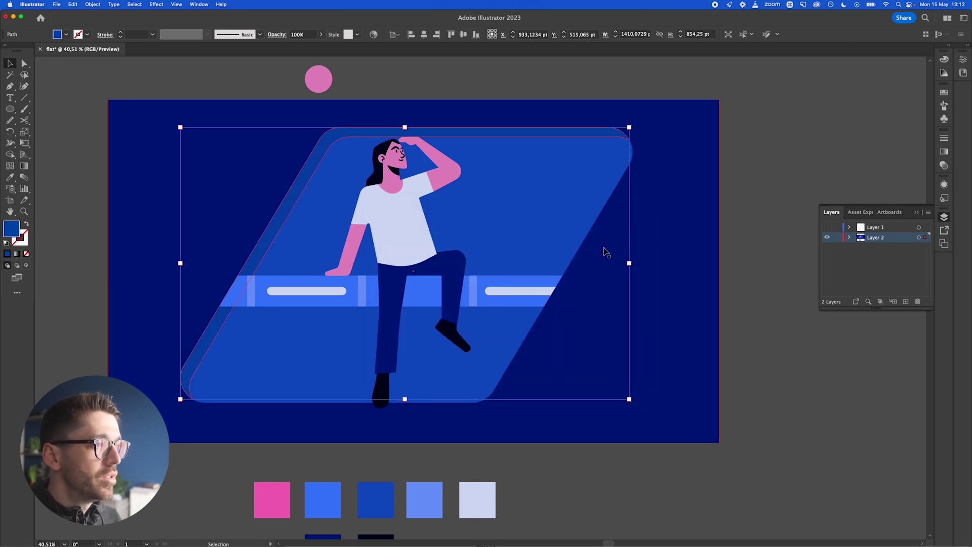
{"action": "left_click", "coordinate": [756, 329]}
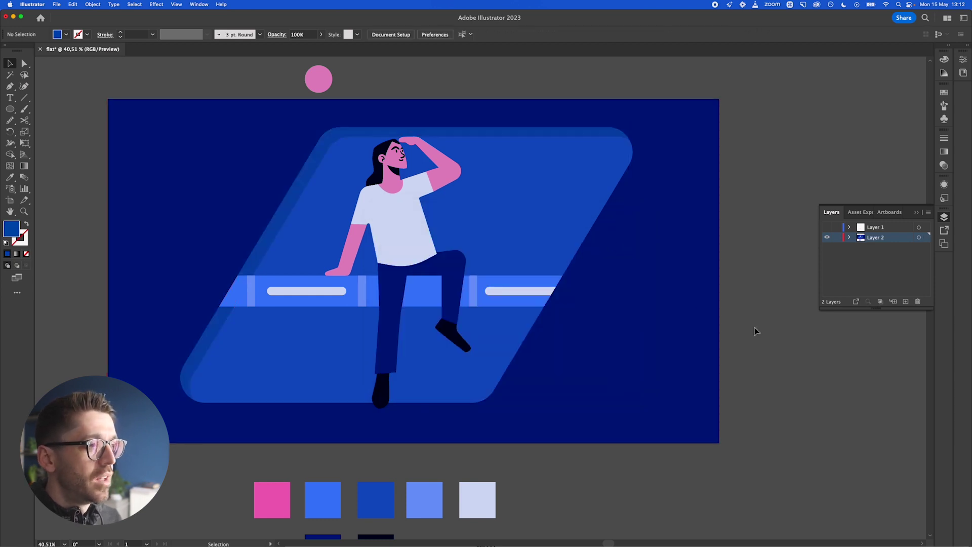
Step: Paste a copy of the bright blue bench bar in front, shifted about 13 pt left and 9 pt up
{"action": "left_click", "coordinate": [319, 304]}
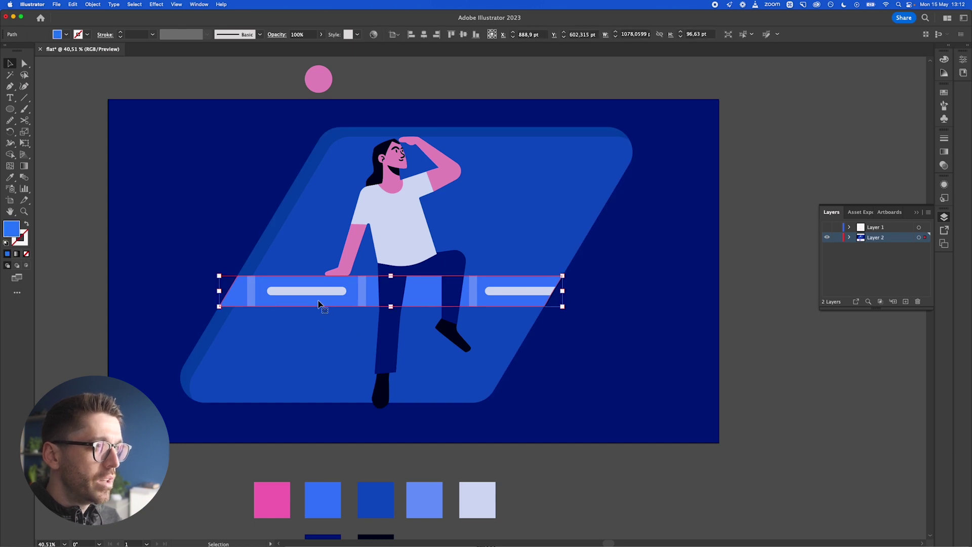
{"action": "scroll", "coordinate": [289, 301], "scroll_direction": "up", "scroll_amount": 3}
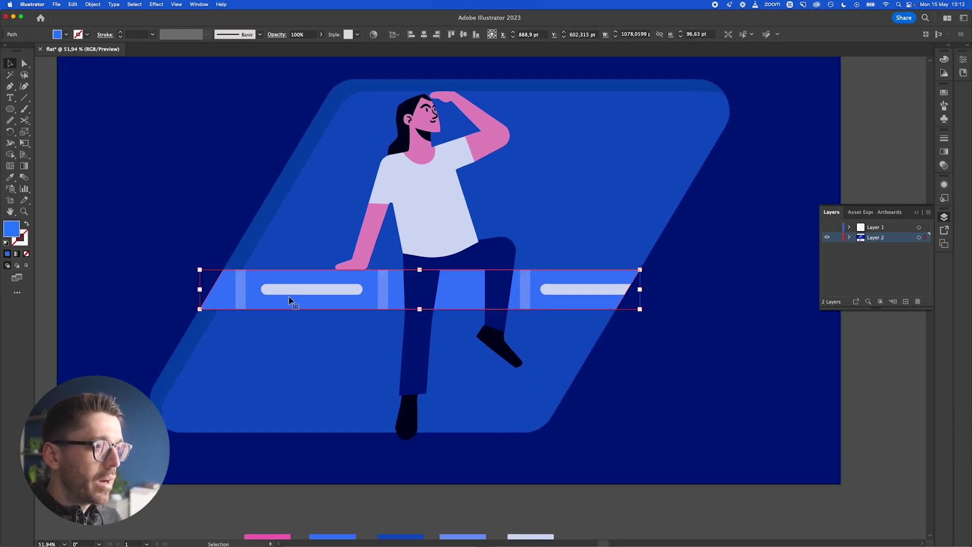
{"action": "key", "text": "super+c"}
{"action": "key", "text": "super+f"}
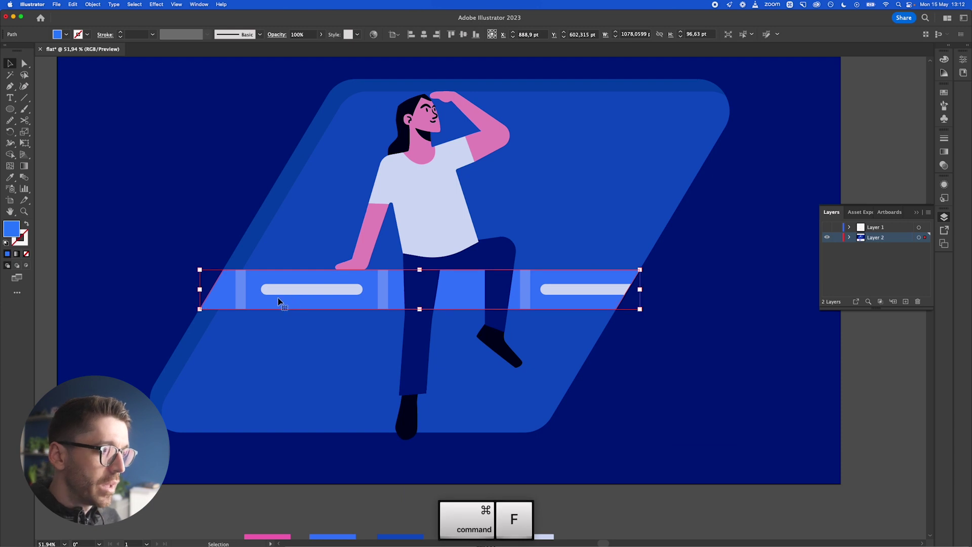
{"action": "left_click_drag", "start_coordinate": [278, 302], "coordinate": [272, 298]}
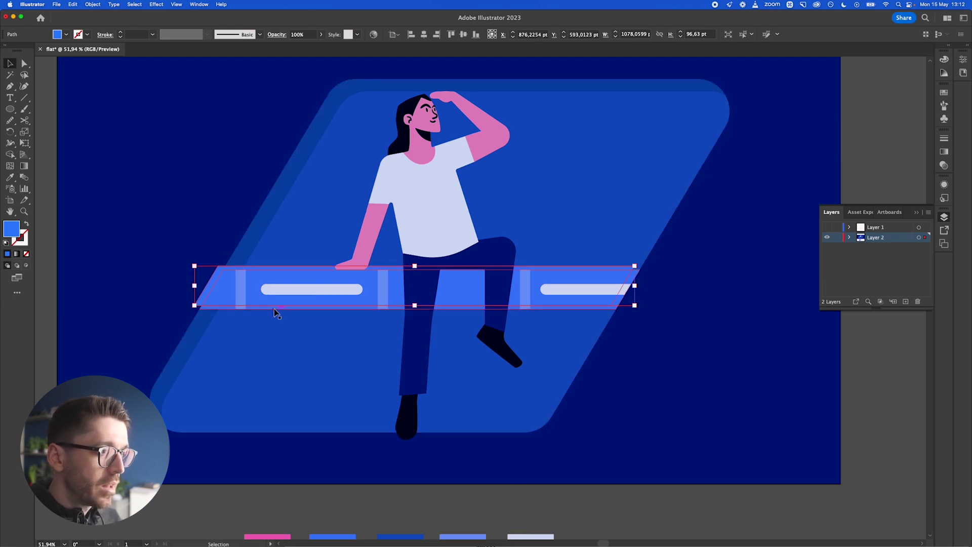
Step: Subtract the shifted copy from the bench bar with Shape Builder, leaving a strip along its lower and right edges
{"action": "left_click", "coordinate": [274, 308], "text": "shift"}
{"action": "key", "text": "shift+m"}
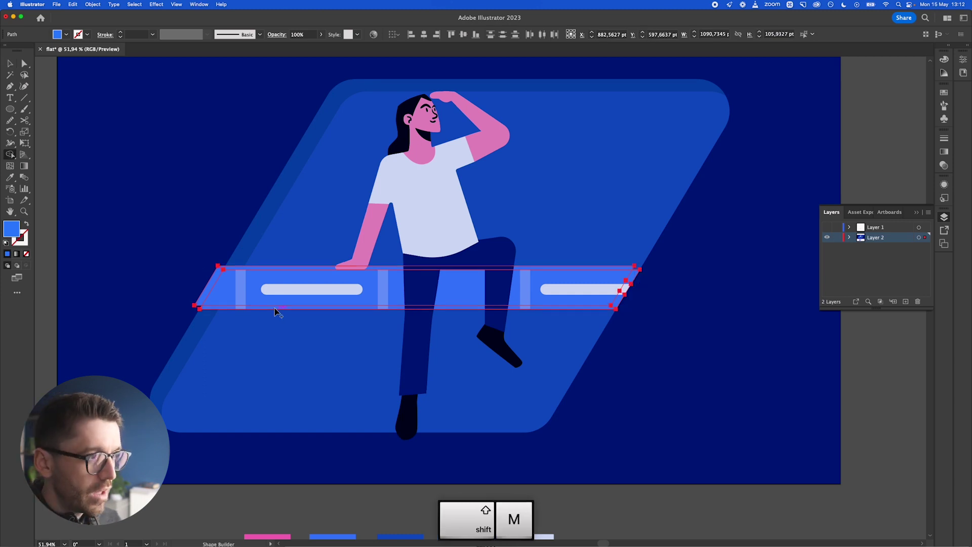
{"action": "left_click", "coordinate": [223, 279], "text": "alt"}
{"action": "key", "text": "v"}
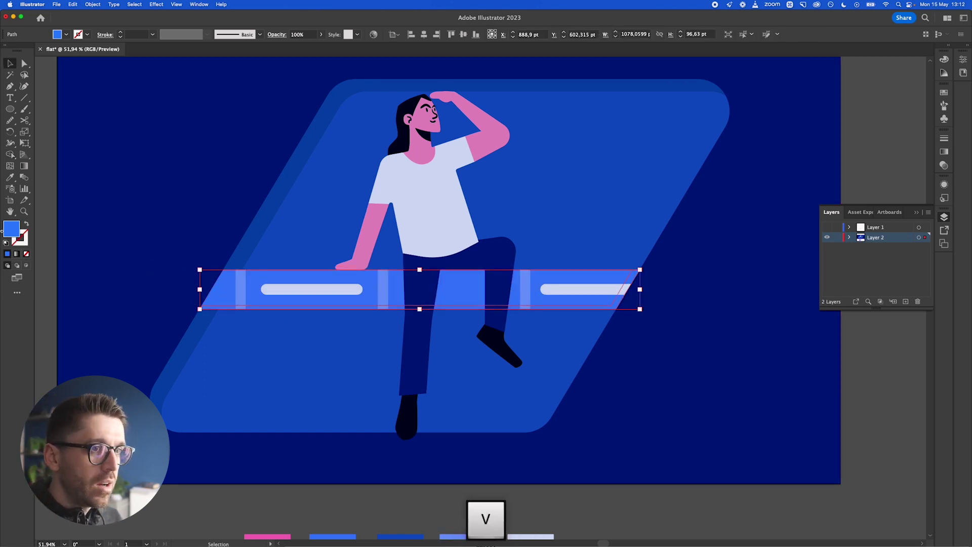
Step: Fill the bench's lower and right edge strip with a slightly darker blue
{"action": "double_click", "coordinate": [13, 230]}
{"action": "left_click", "coordinate": [488, 248]}
{"action": "key", "text": "Return"}
{"action": "left_click", "coordinate": [352, 326]}
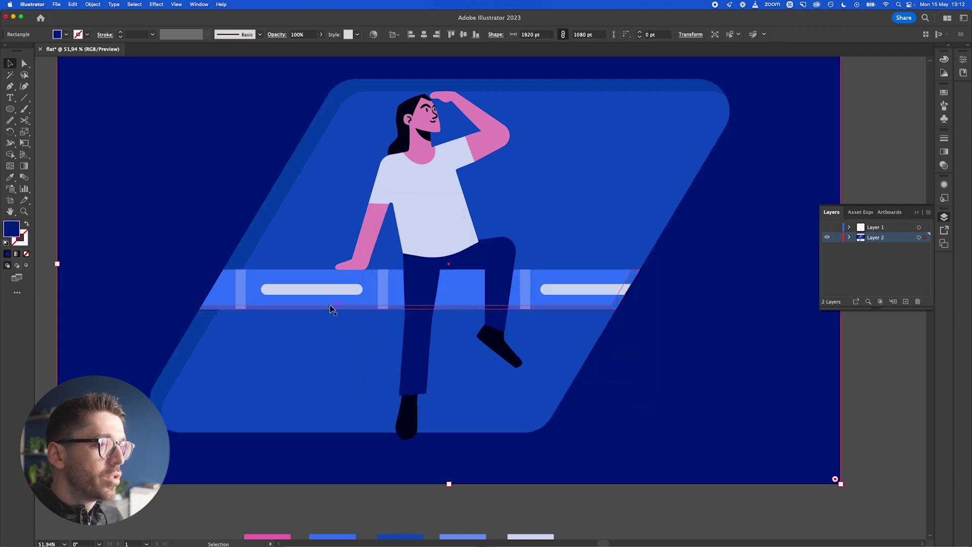
Step: Bring the bench's edge strip to the front and set its blend mode to Multiply
{"action": "left_click", "coordinate": [362, 310]}
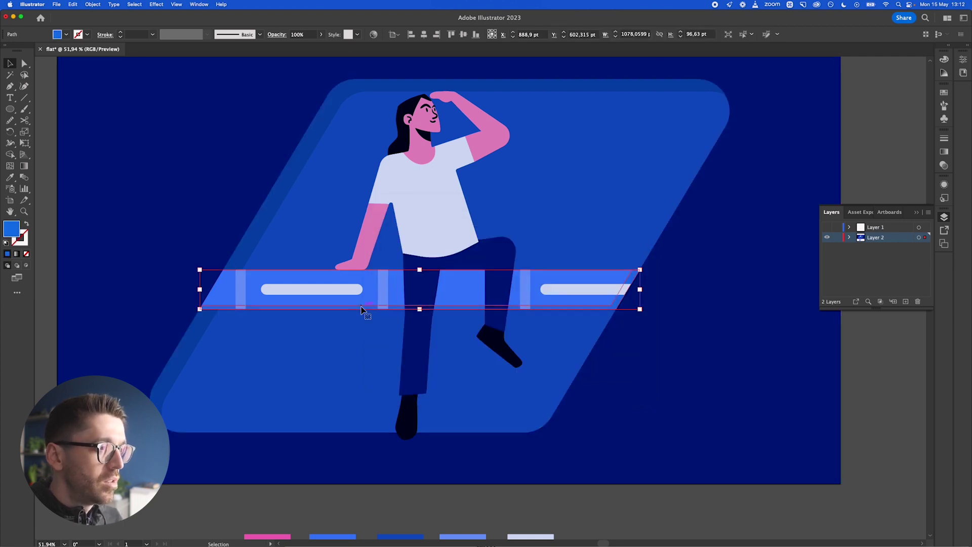
{"action": "right_click", "coordinate": [362, 310]}
{"action": "mouse_move", "coordinate": [400, 494]}
{"action": "left_click", "coordinate": [459, 495]}
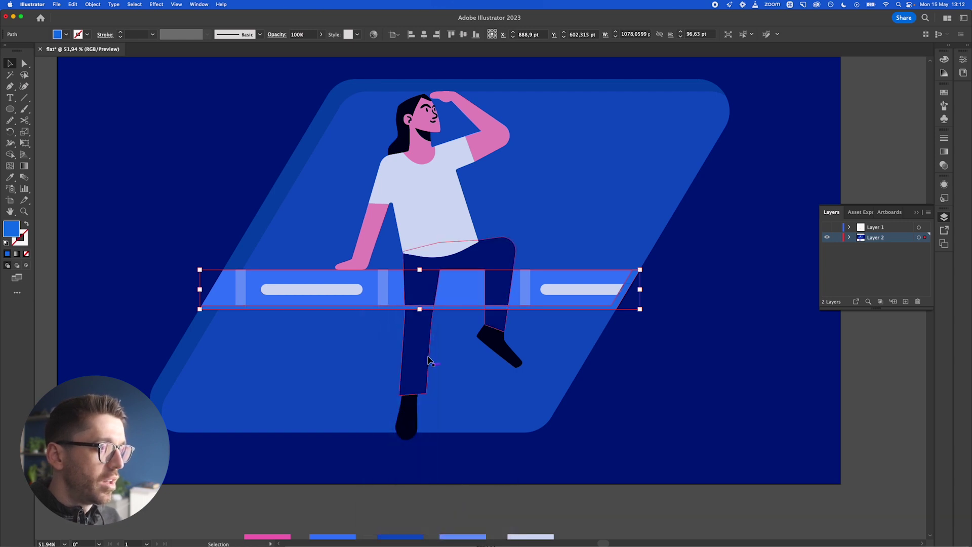
{"action": "left_click", "coordinate": [941, 169]}
{"action": "left_click", "coordinate": [845, 148]}
{"action": "left_click", "coordinate": [849, 179]}
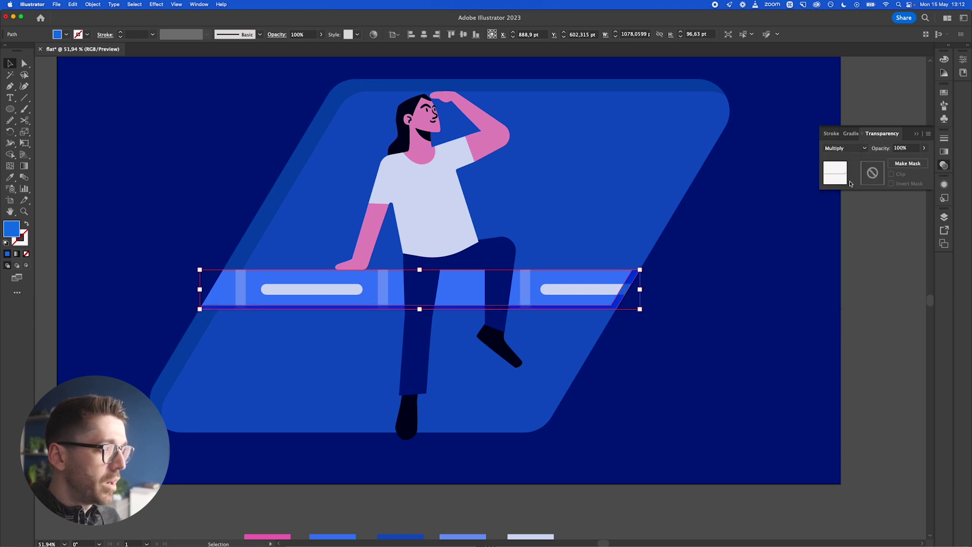
{"action": "left_click", "coordinate": [771, 343]}
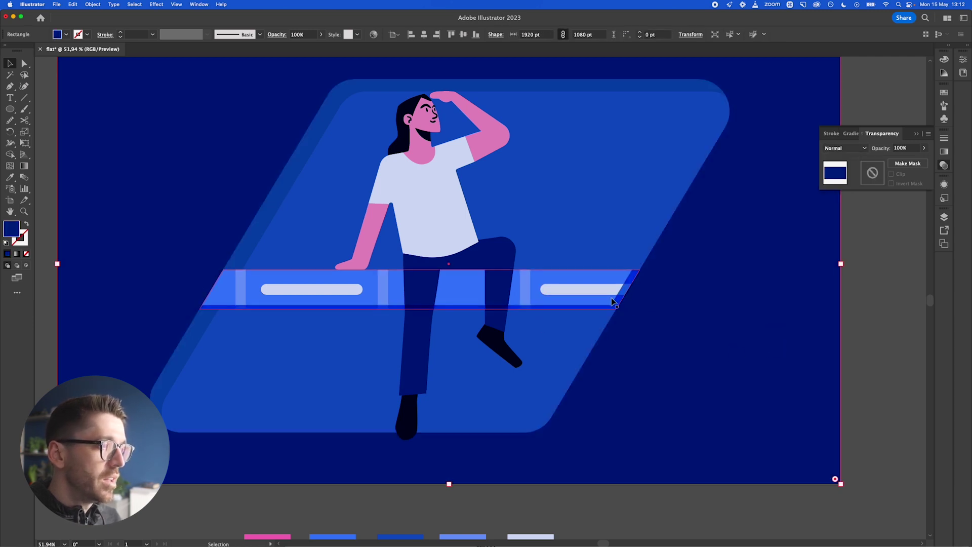
Step: Set the parallelogram's edge strip to Multiply blend mode with 11% opacity
{"action": "left_click", "coordinate": [327, 131]}
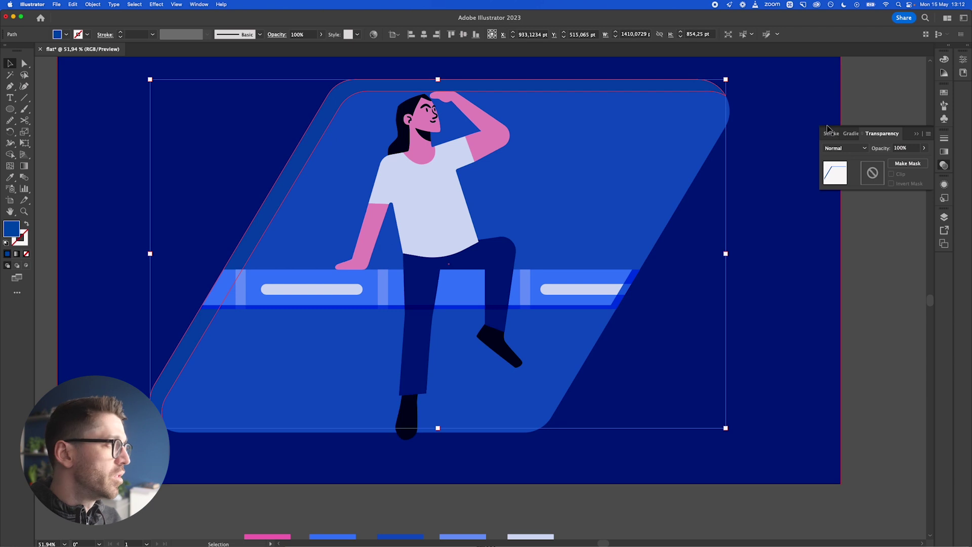
{"action": "left_click", "coordinate": [845, 148]}
{"action": "left_click", "coordinate": [855, 180]}
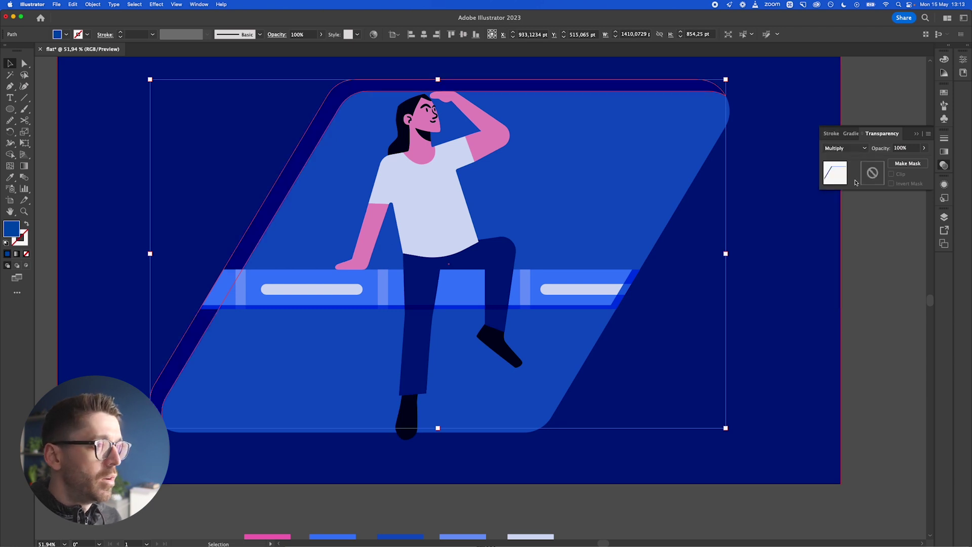
{"action": "left_click", "coordinate": [924, 147]}
{"action": "left_click_drag", "start_coordinate": [912, 161], "coordinate": [891, 163]}
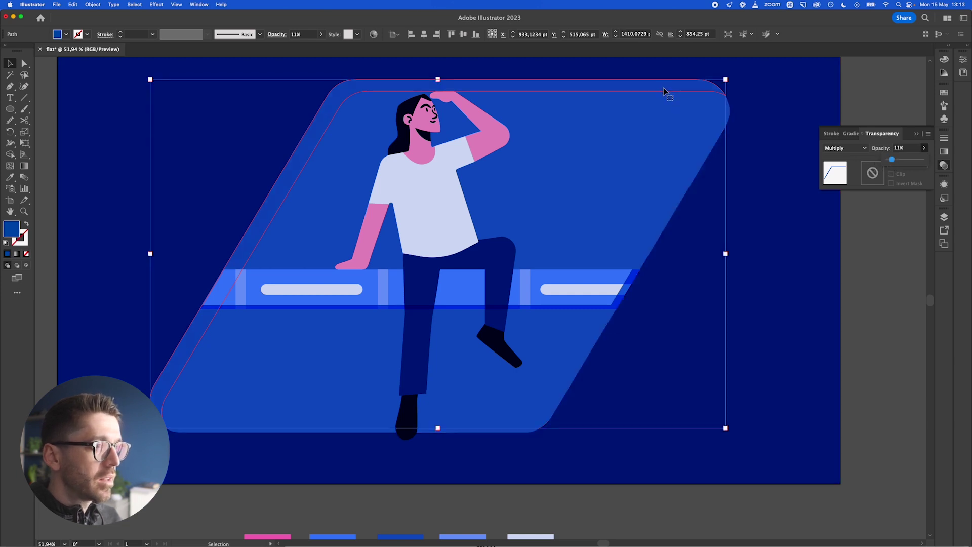
{"action": "left_click", "coordinate": [755, 282]}
Step: Duplicate both light rounded bars on the bench, offsetting the copies about 7 pt upward
{"action": "scroll", "coordinate": [755, 283], "scroll_direction": "down", "scroll_amount": 2}
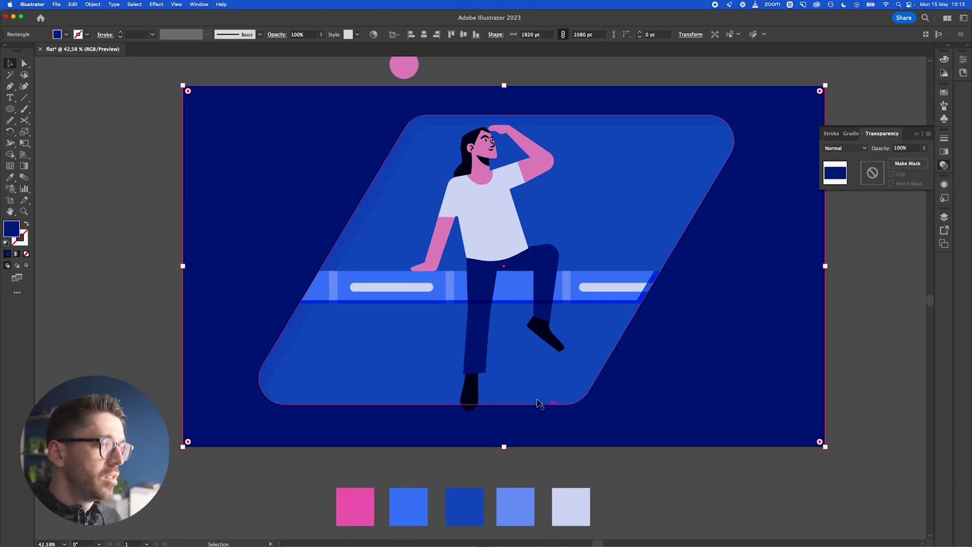
{"action": "left_click", "coordinate": [388, 293]}
{"action": "left_click", "coordinate": [602, 287], "text": "shift"}
{"action": "scroll", "coordinate": [358, 288], "scroll_direction": "up", "scroll_amount": 5}
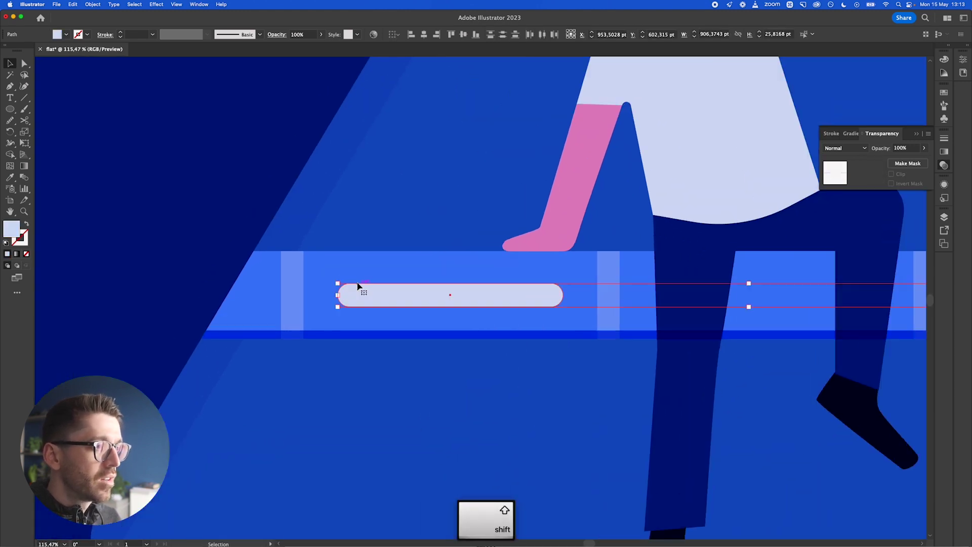
{"action": "left_click_drag", "start_coordinate": [365, 297], "coordinate": [364, 291]}
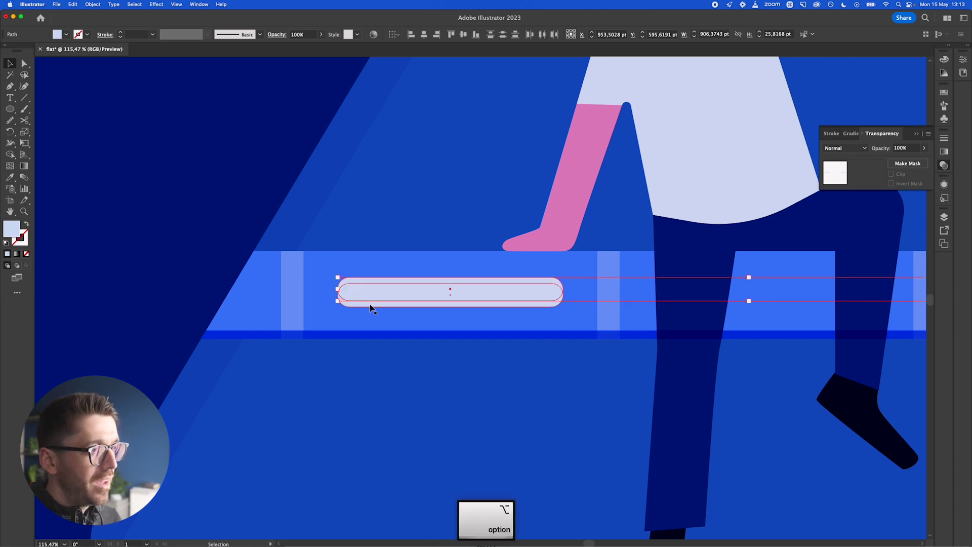
Step: Recolour the two lower rounded bars with the bench's bright blue, sampled using the Eyedropper
{"action": "left_click", "coordinate": [369, 304]}
{"action": "scroll", "coordinate": [370, 308], "scroll_direction": "down", "scroll_amount": 2}
{"action": "left_click", "coordinate": [780, 307], "text": "shift"}
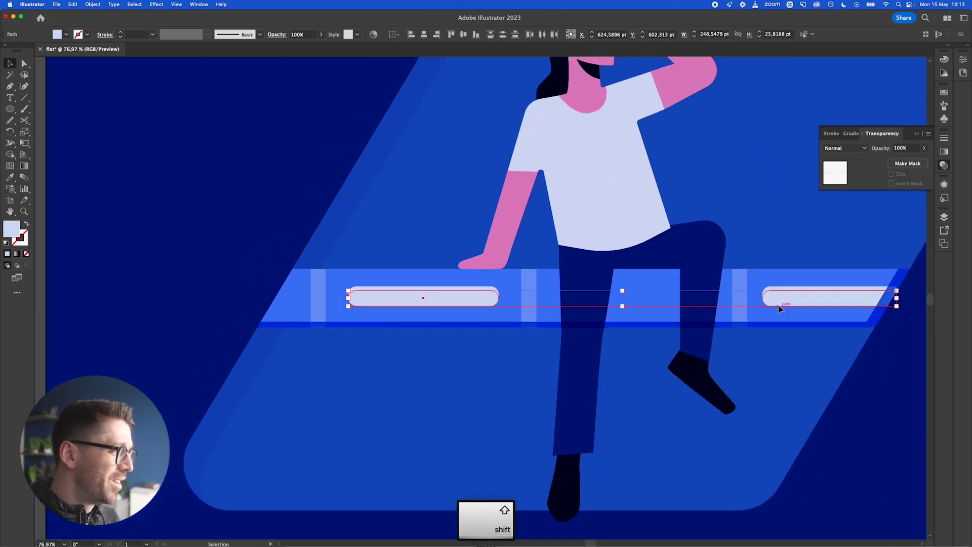
{"action": "key", "text": "i"}
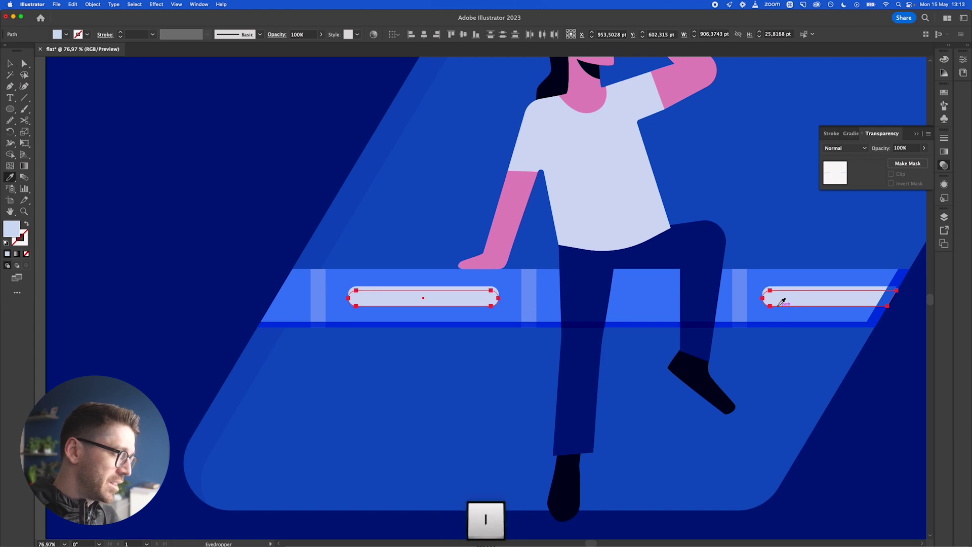
{"action": "left_click", "coordinate": [783, 277]}
Step: Set the two lower rounded bars to Multiply blend mode with 10% opacity
{"action": "left_click", "coordinate": [845, 148]}
{"action": "left_click", "coordinate": [856, 181]}
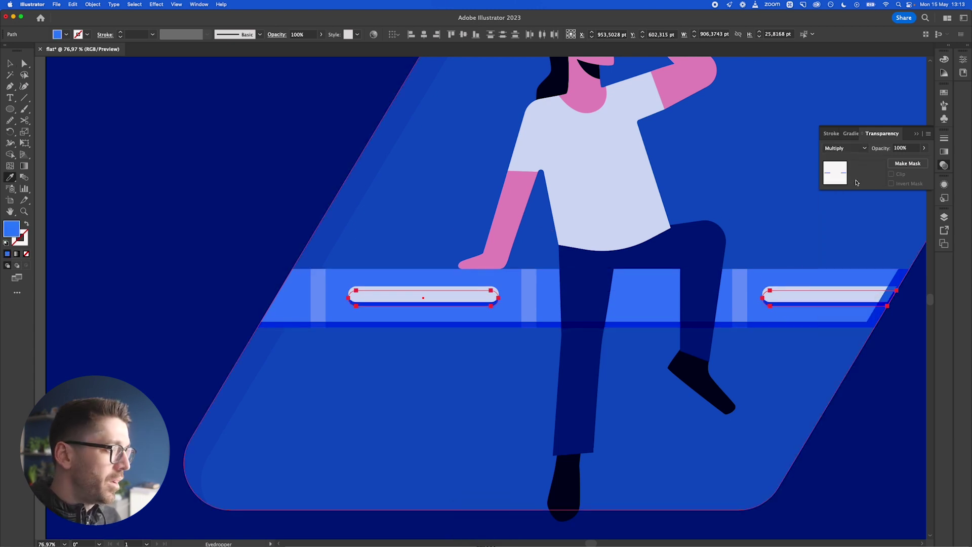
{"action": "left_click", "coordinate": [902, 148]}
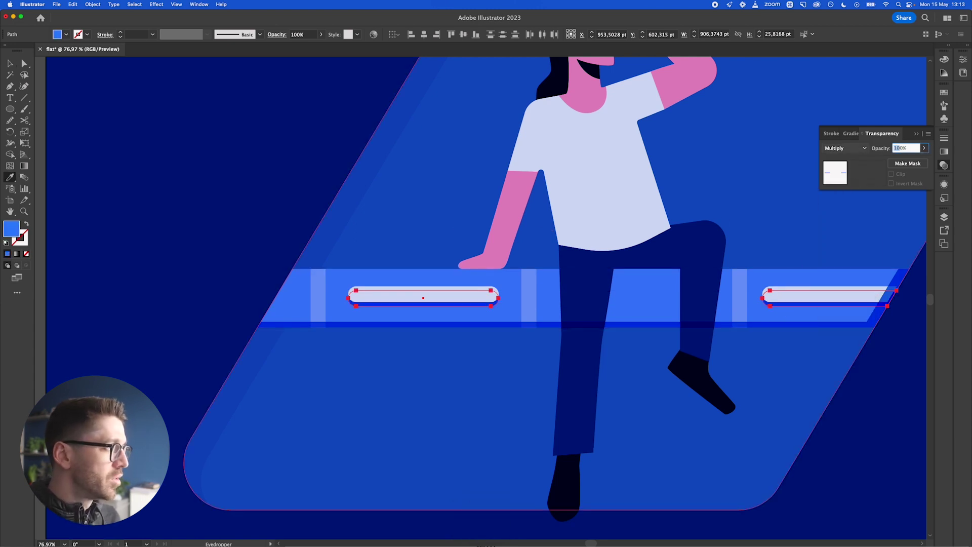
{"action": "type", "text": "10"}
{"action": "key", "text": "Return"}
{"action": "left_click", "coordinate": [864, 148]}
{"action": "key", "text": "Escape"}
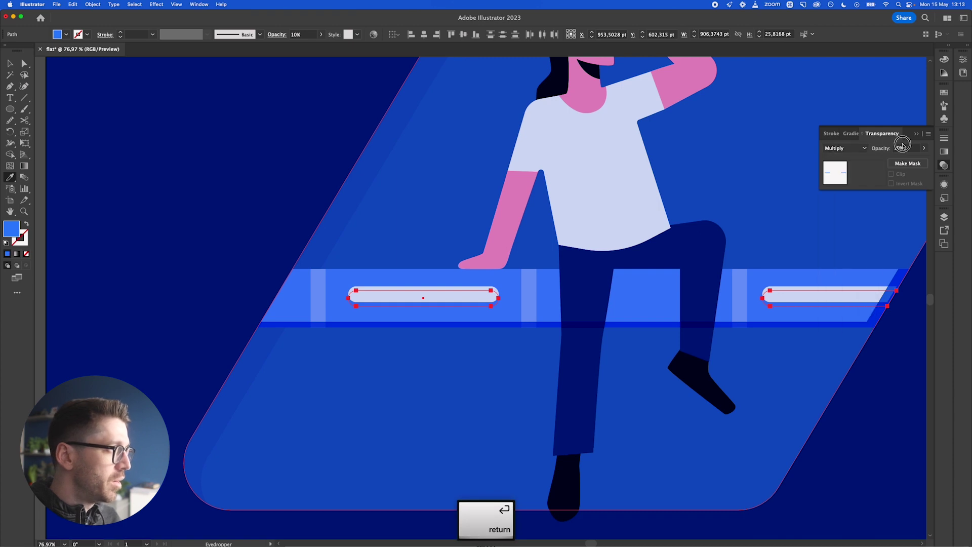
{"action": "key", "text": "v"}
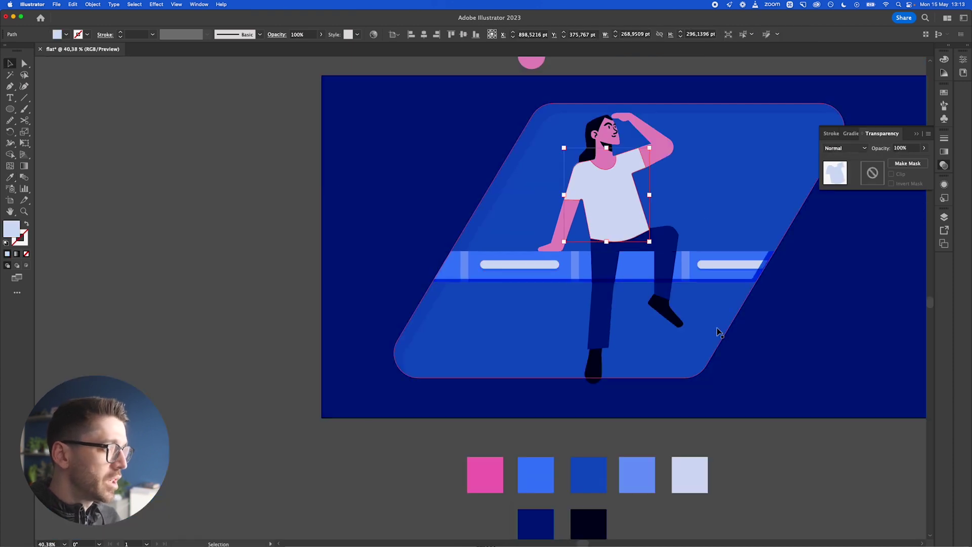
Step: Raise the lower edge of the bench's right vertical stripe slightly, making it about 96.51 pt high
{"action": "scroll", "coordinate": [694, 276], "scroll_direction": "up", "scroll_amount": 5}
{"action": "scroll", "coordinate": [667, 336], "scroll_direction": "up", "scroll_amount": 10}
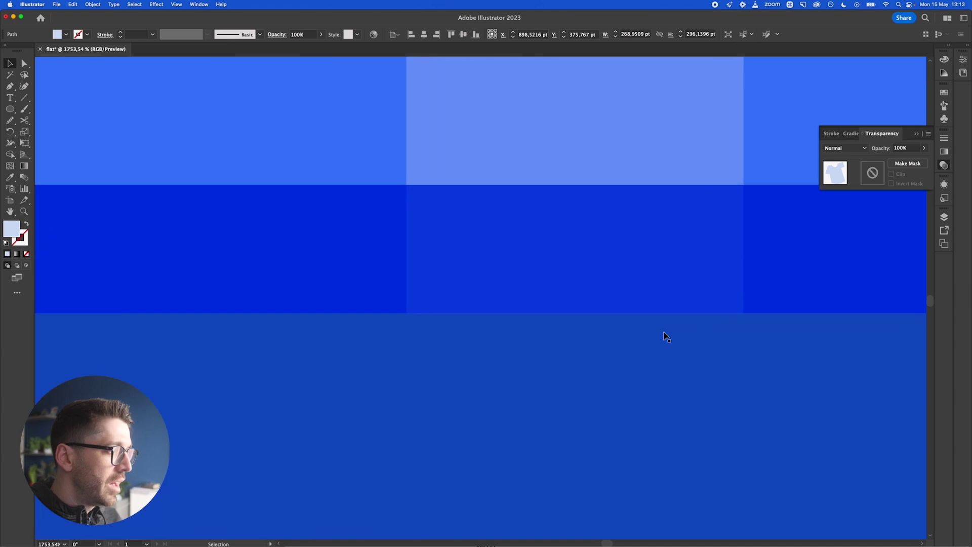
{"action": "left_click", "coordinate": [715, 243]}
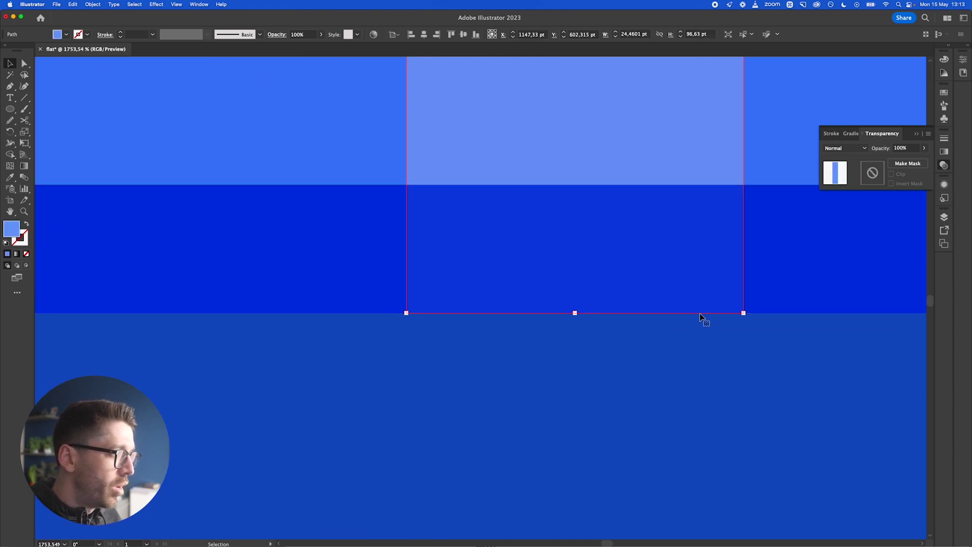
{"action": "left_click_drag", "start_coordinate": [575, 313], "coordinate": [575, 311]}
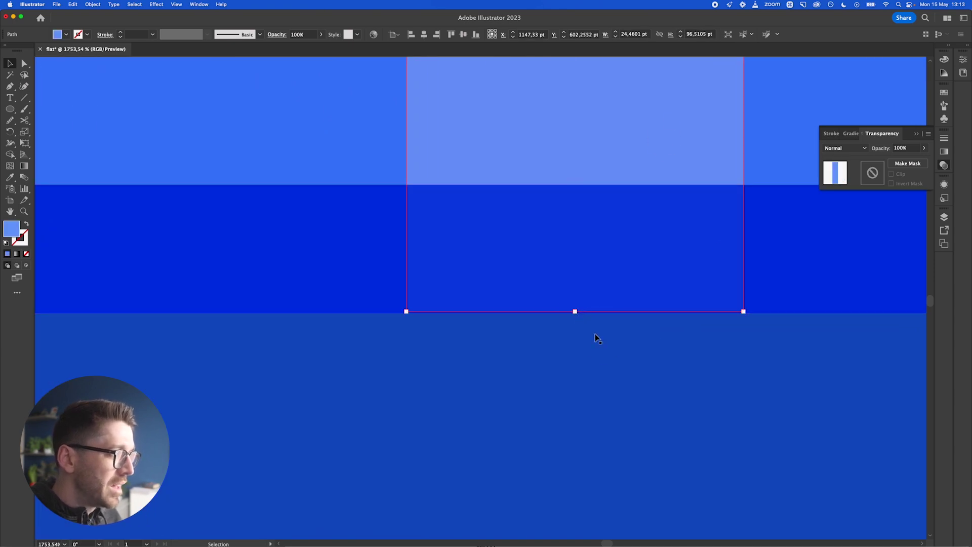
{"action": "left_click", "coordinate": [606, 351]}
Step: Raise the lower edge of the bench's middle vertical stripe slightly above the bench's bottom edge
{"action": "scroll", "coordinate": [452, 354], "scroll_direction": "down", "scroll_amount": 10}
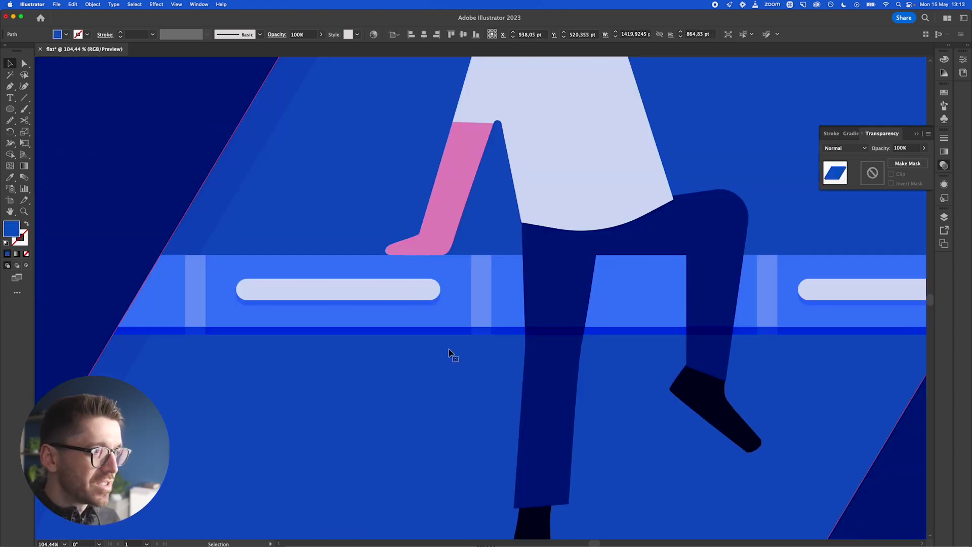
{"action": "left_click", "coordinate": [481, 338]}
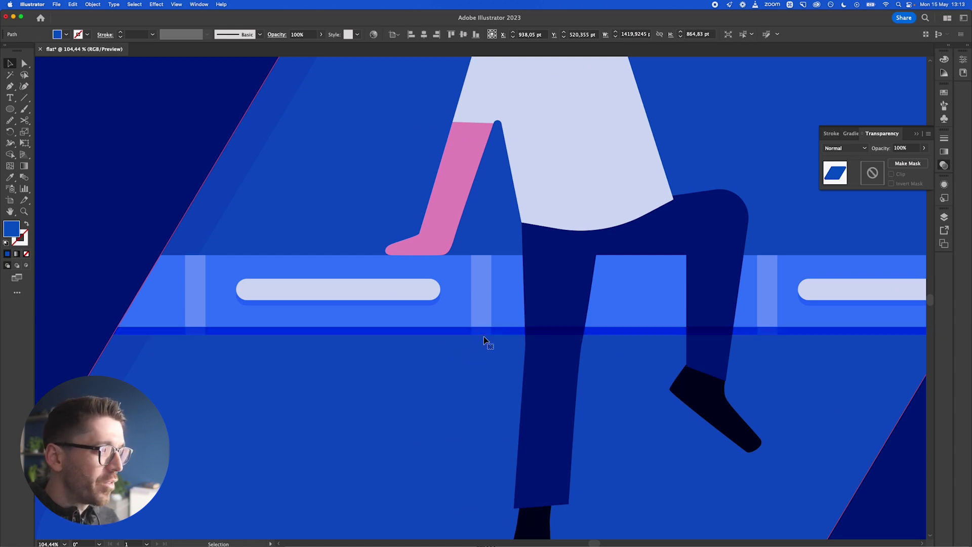
{"action": "scroll", "coordinate": [484, 340], "scroll_direction": "up", "scroll_amount": 7}
{"action": "left_click_drag", "start_coordinate": [467, 323], "coordinate": [466, 321]}
Step: Shorten the bench's left vertical stripe slightly by raising its lower edge
{"action": "scroll", "coordinate": [467, 322], "scroll_direction": "down", "scroll_amount": 2}
{"action": "scroll", "coordinate": [467, 321], "scroll_direction": "down", "scroll_amount": 3}
{"action": "scroll", "coordinate": [267, 289], "scroll_direction": "left", "scroll_amount": 5}
{"action": "left_click", "coordinate": [267, 289]}
{"action": "scroll", "coordinate": [288, 287], "scroll_direction": "up", "scroll_amount": 2}
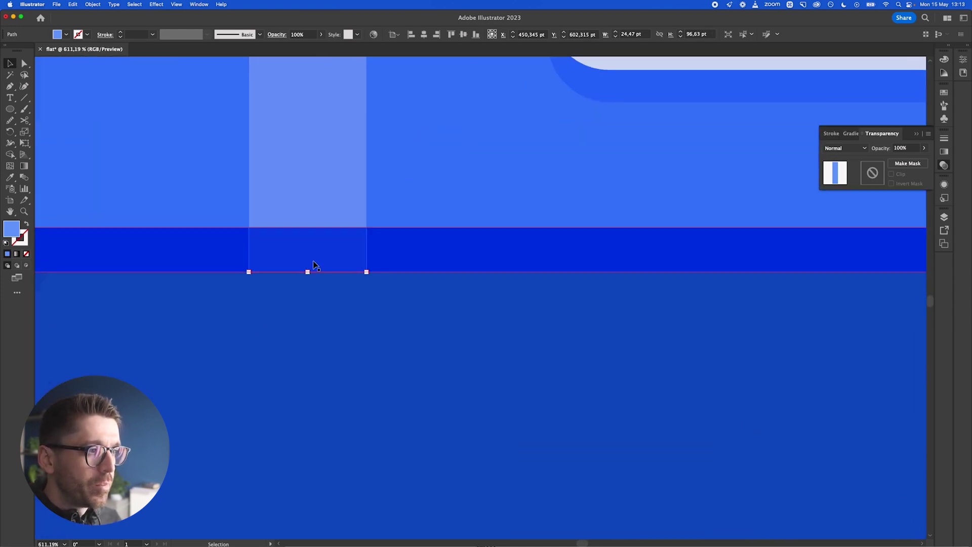
{"action": "left_click_drag", "start_coordinate": [308, 271], "coordinate": [306, 267]}
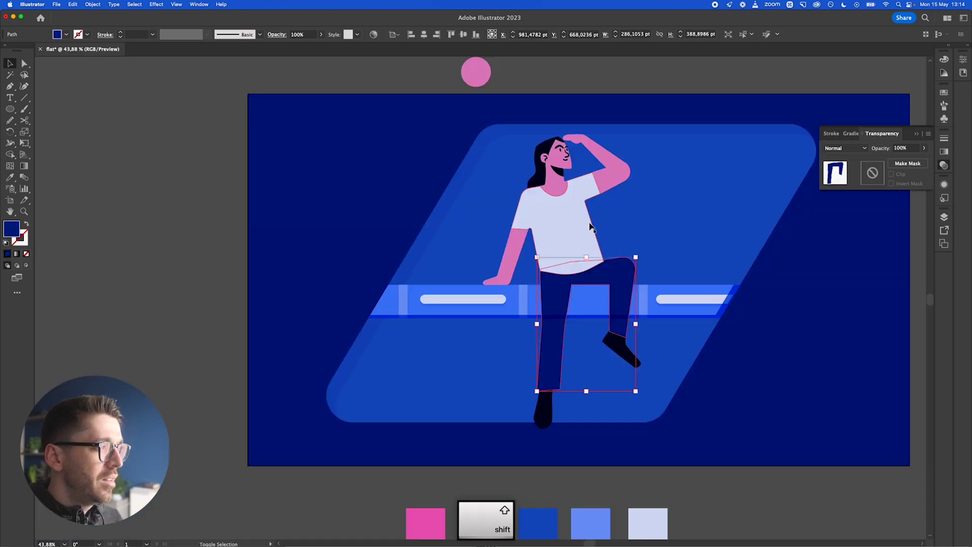
Step: Bring the woman's trousers and T-shirt to the front, above the bench's edge strip, and clear the selection
{"action": "left_click", "coordinate": [590, 226], "text": "shift"}
{"action": "right_click", "coordinate": [581, 233]}
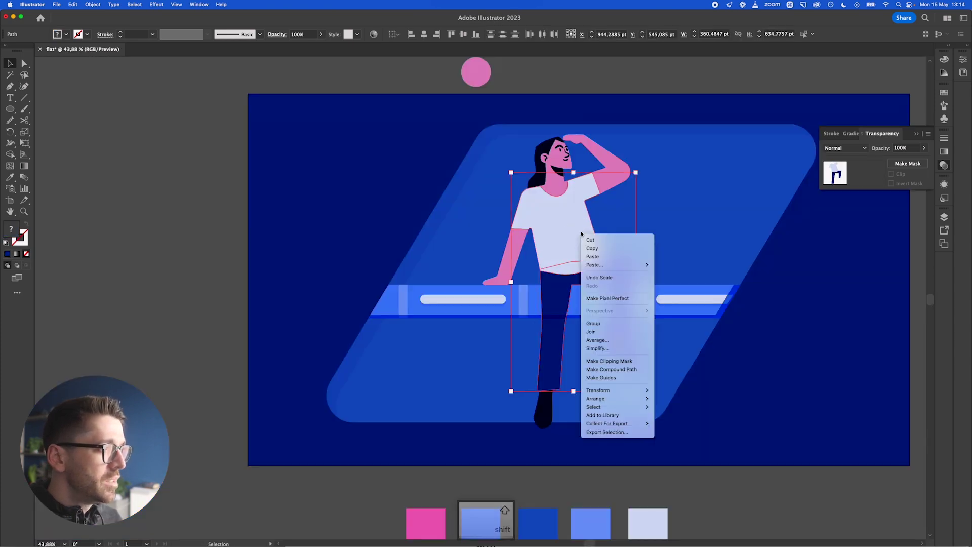
{"action": "mouse_move", "coordinate": [624, 399]}
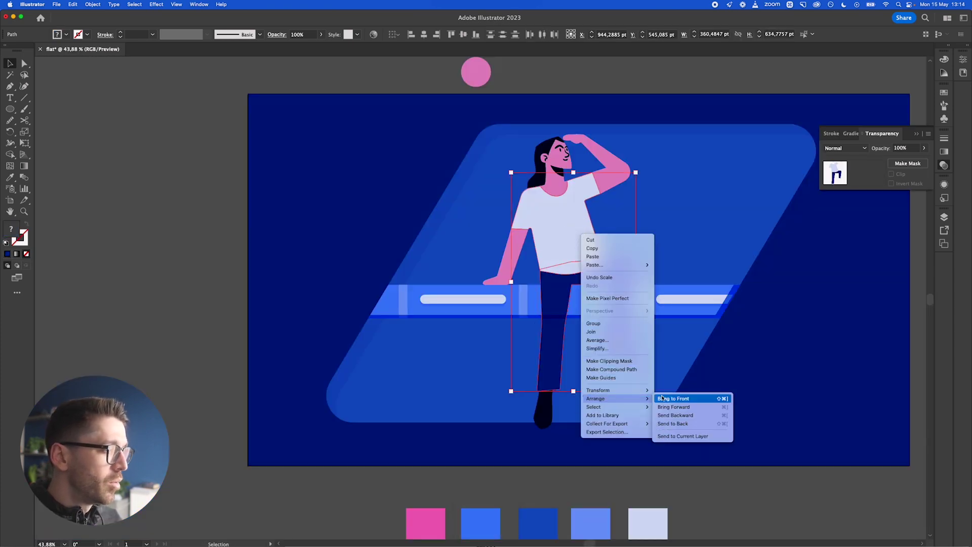
{"action": "left_click", "coordinate": [665, 399]}
{"action": "left_click", "coordinate": [754, 406]}
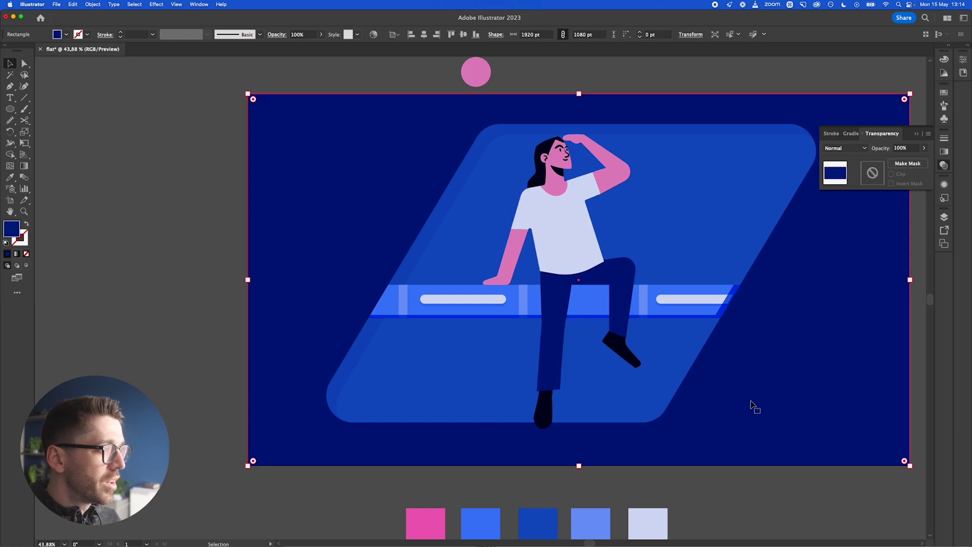
{"action": "left_click", "coordinate": [753, 469]}
{"action": "scroll", "coordinate": [773, 358], "scroll_direction": "down", "scroll_amount": 2}
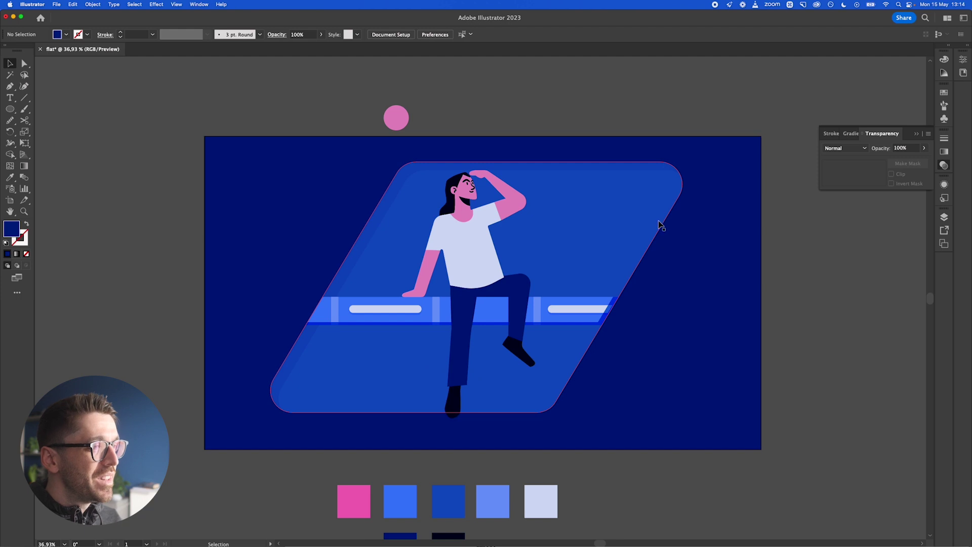
{"action": "scroll", "coordinate": [495, 291], "scroll_direction": "up", "scroll_amount": 3}
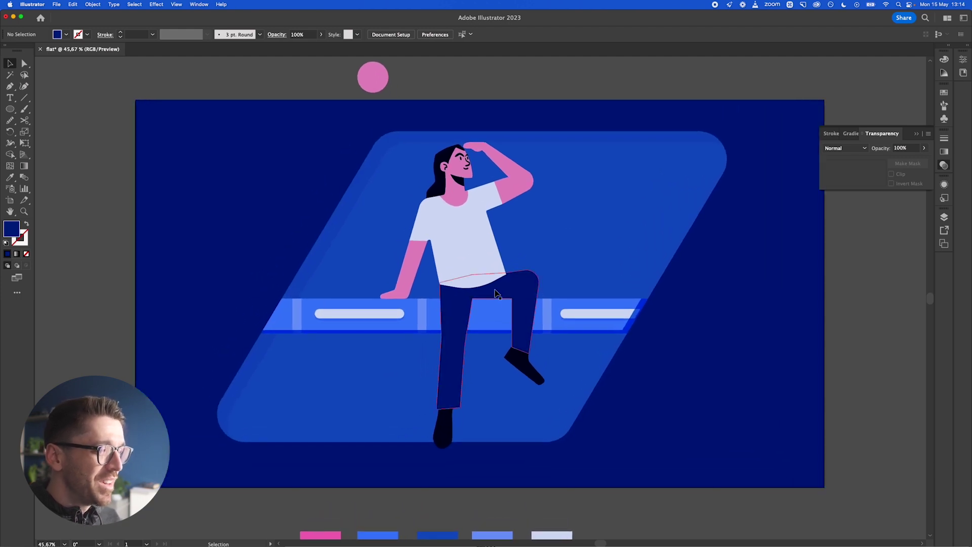